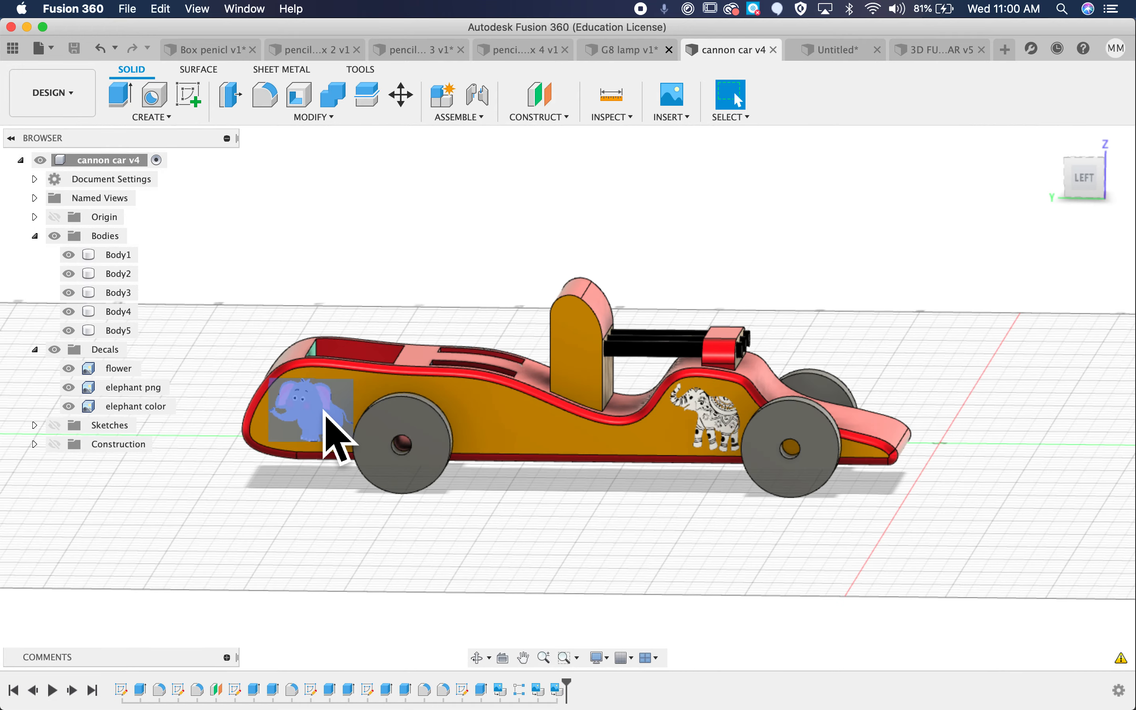
Switch to the 3D FUSION CAR document and hide its sketches and origin
shift+middle_drag(598, 557, 621, 539)
shift+middle_drag(821, 465, 820, 470)
click(958, 51)
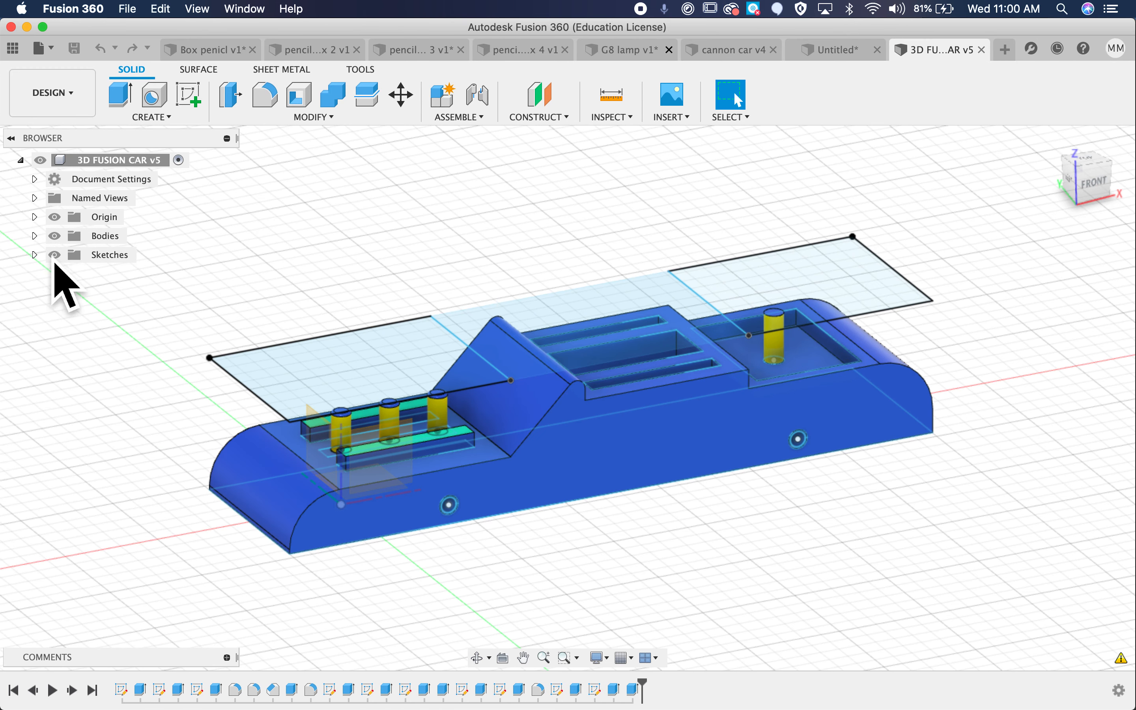
click(34, 255)
click(54, 254)
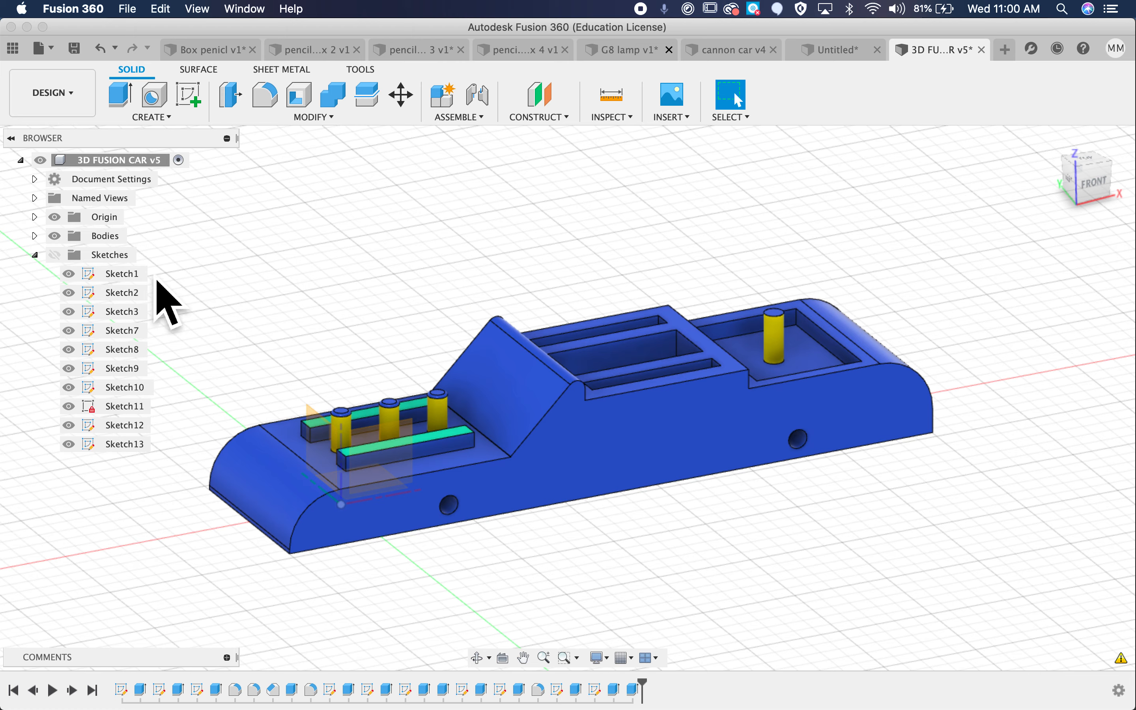
click(54, 216)
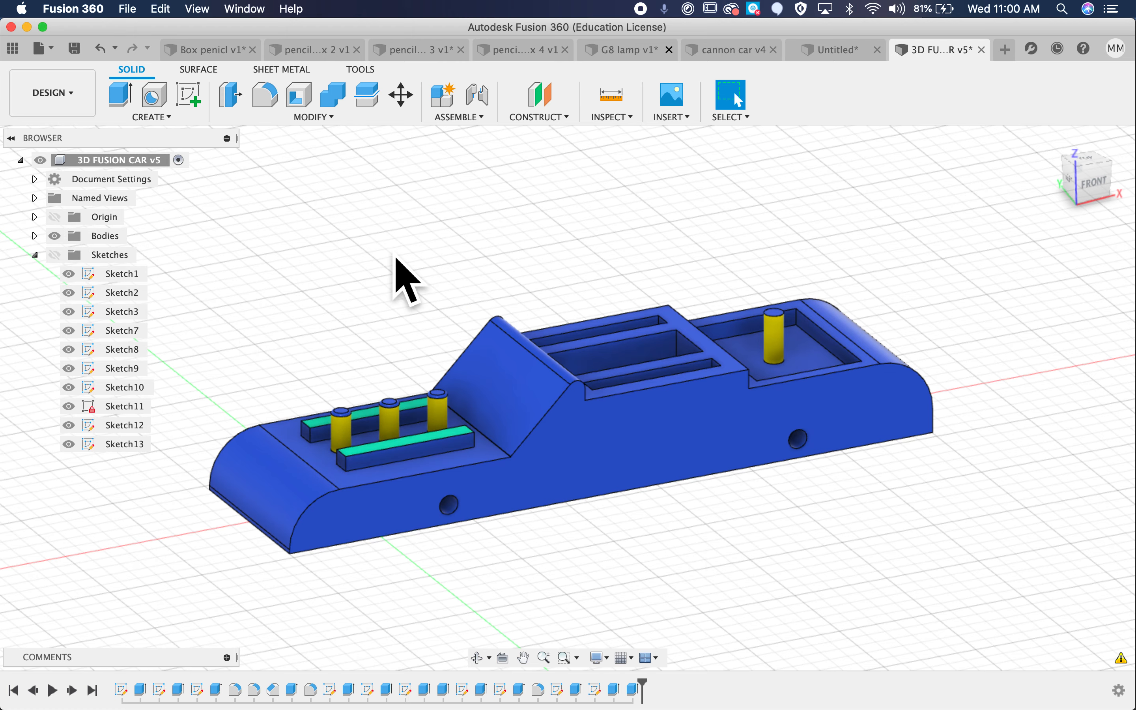
Duplicate the design's grey Steel - Satin appearance twice
scroll(396, 258, right, 4)
click(340, 109)
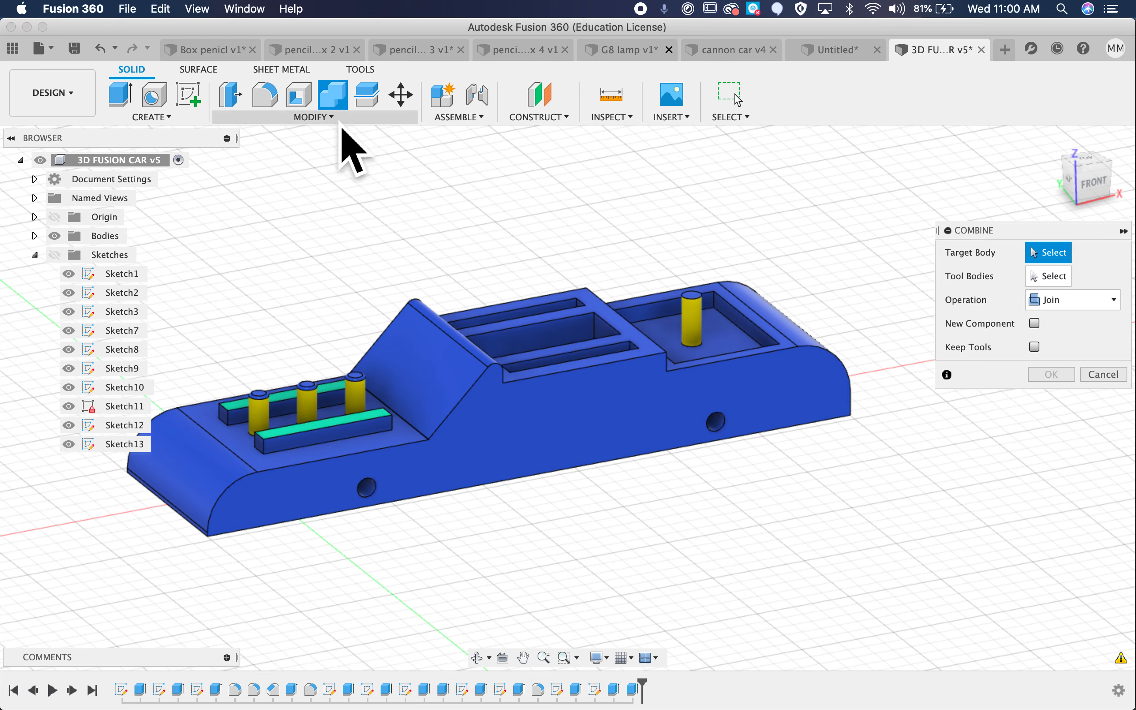
click(365, 120)
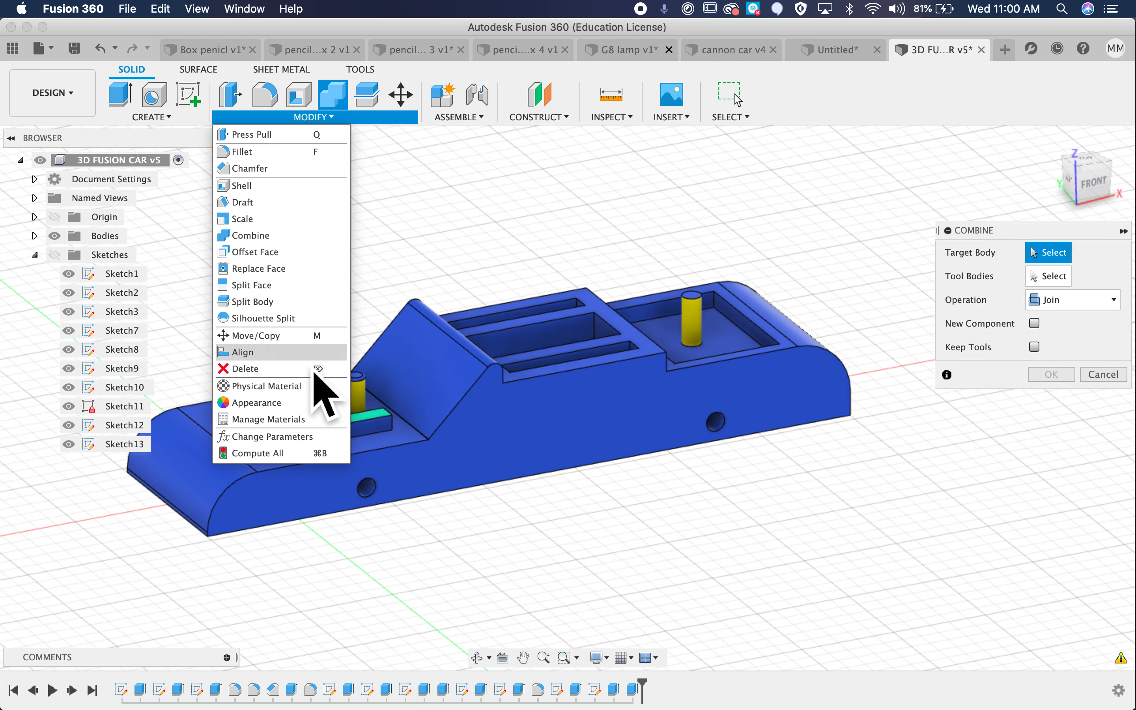
click(300, 407)
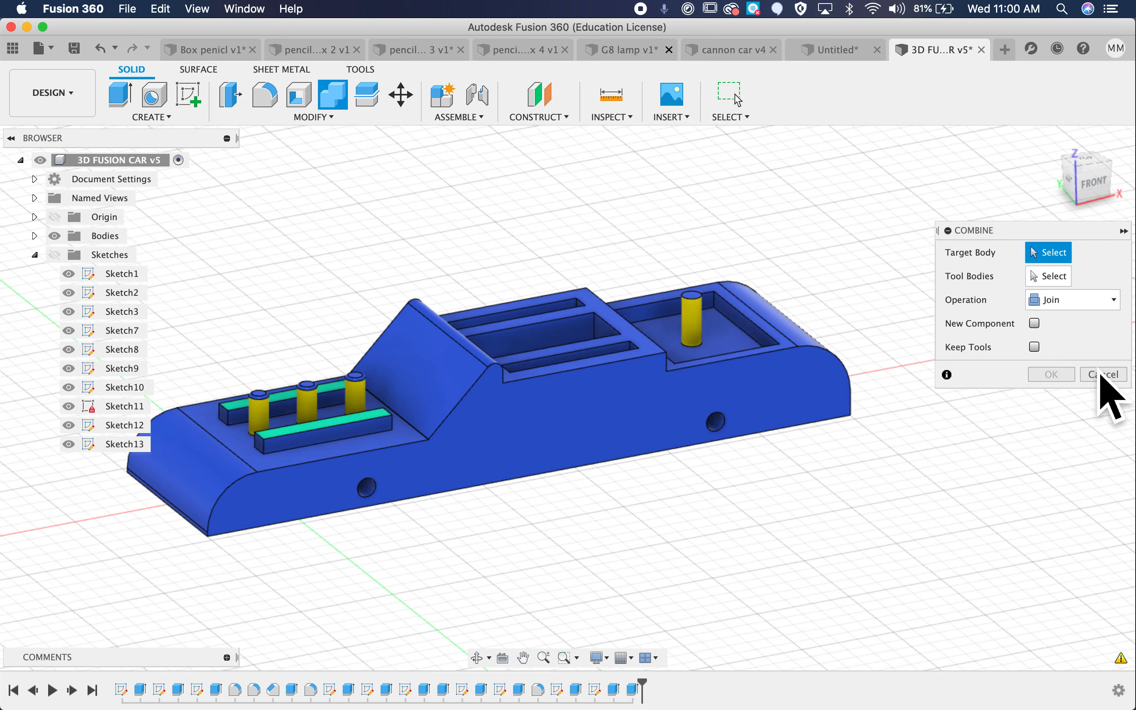
drag(924, 242, 968, 166)
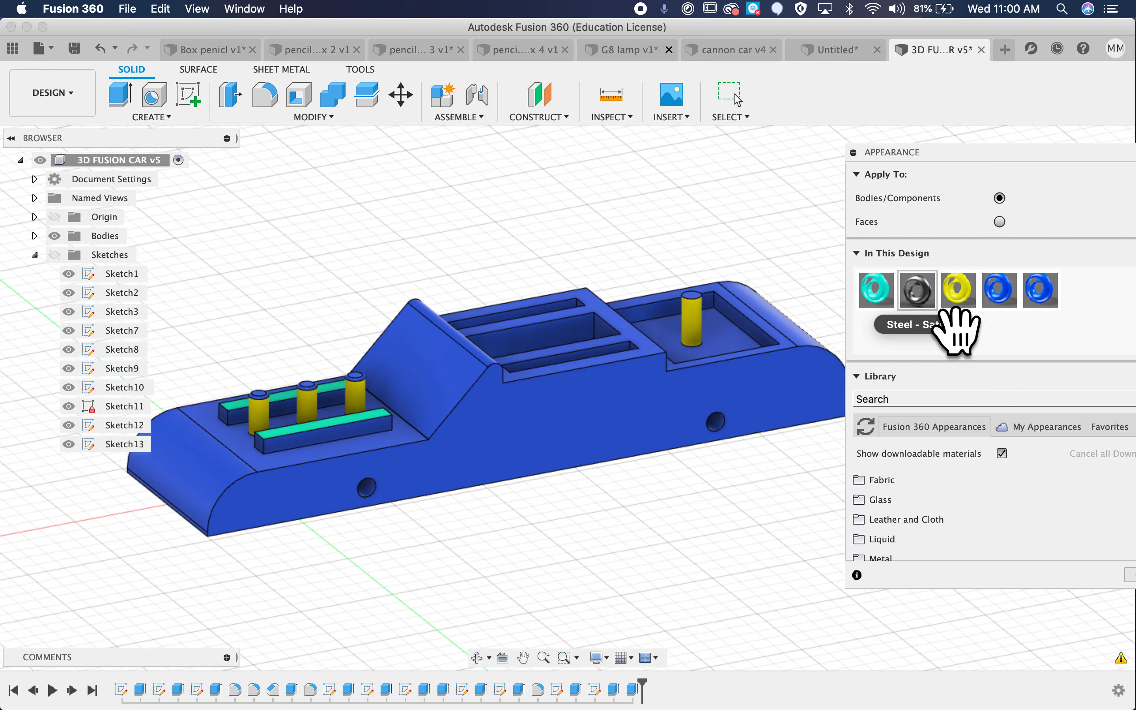
right_click(929, 296)
click(946, 315)
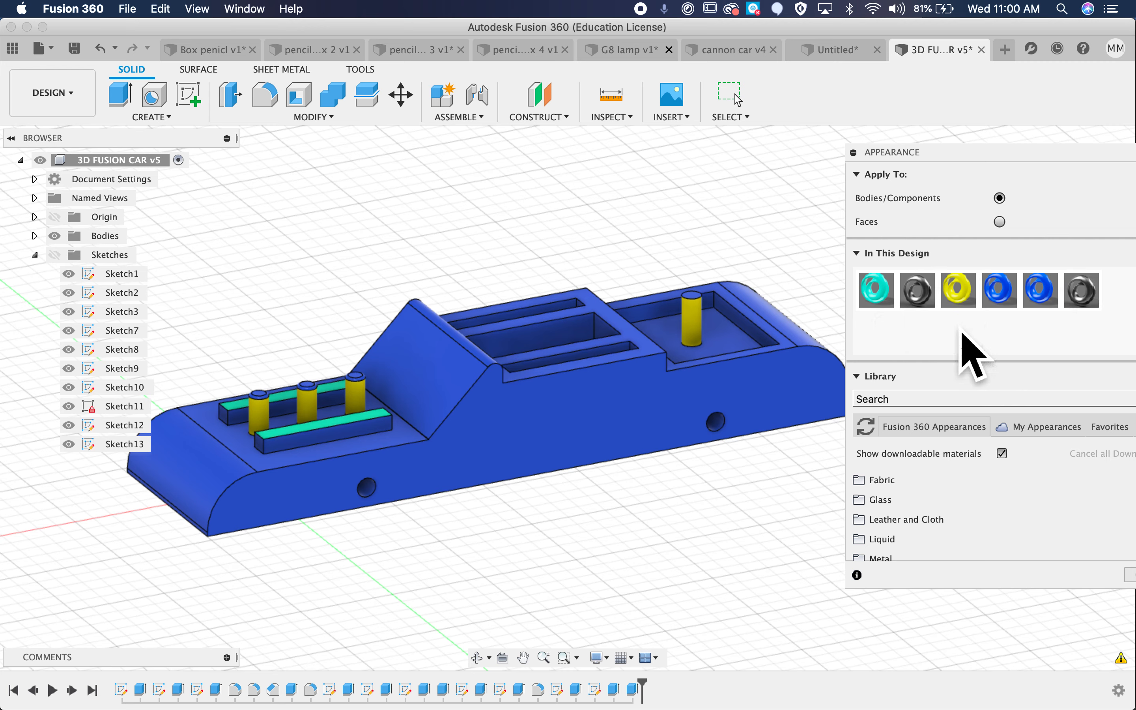
right_click(930, 304)
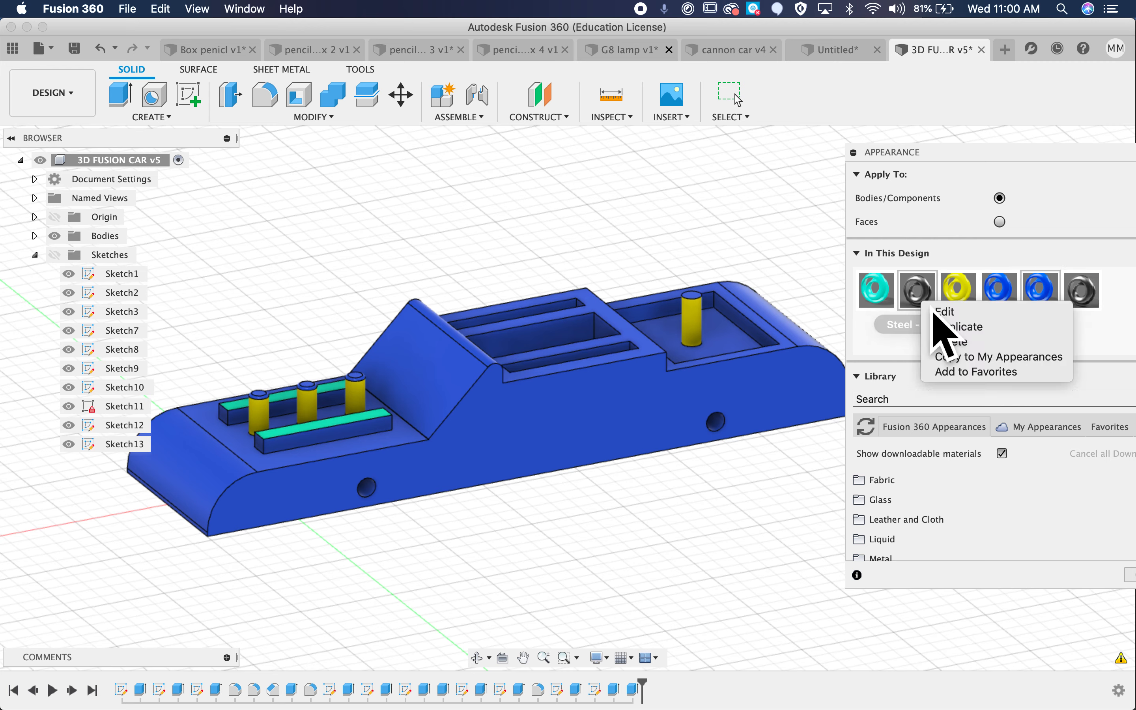
click(1005, 327)
Recolour the copy Steel - Satin (1) to red 255, 10, 10 and Steel - Satin (2) to pale yellow 242, 245, 155
double_click(1099, 306)
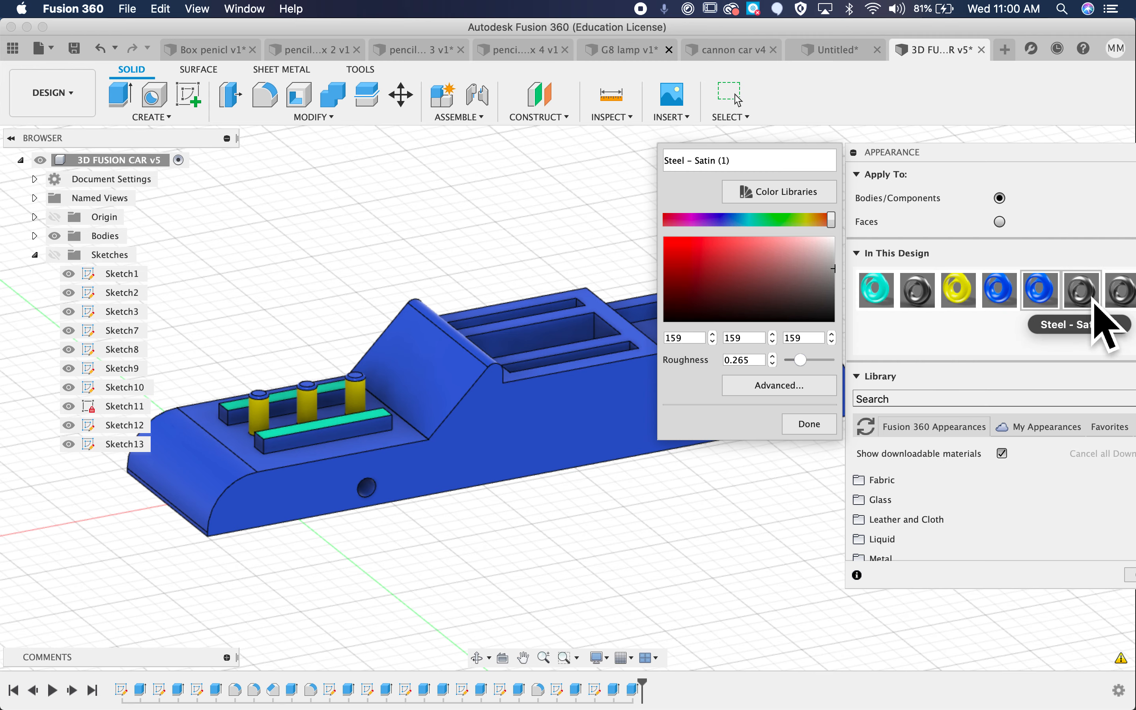
click(811, 424)
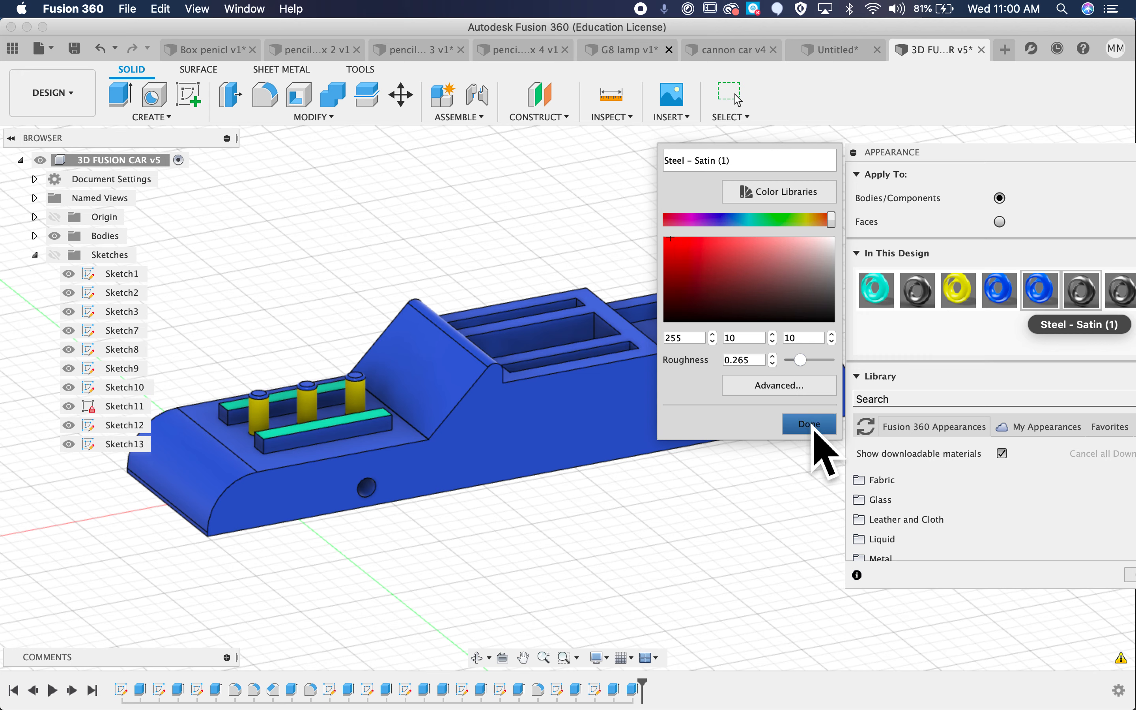
double_click(1125, 290)
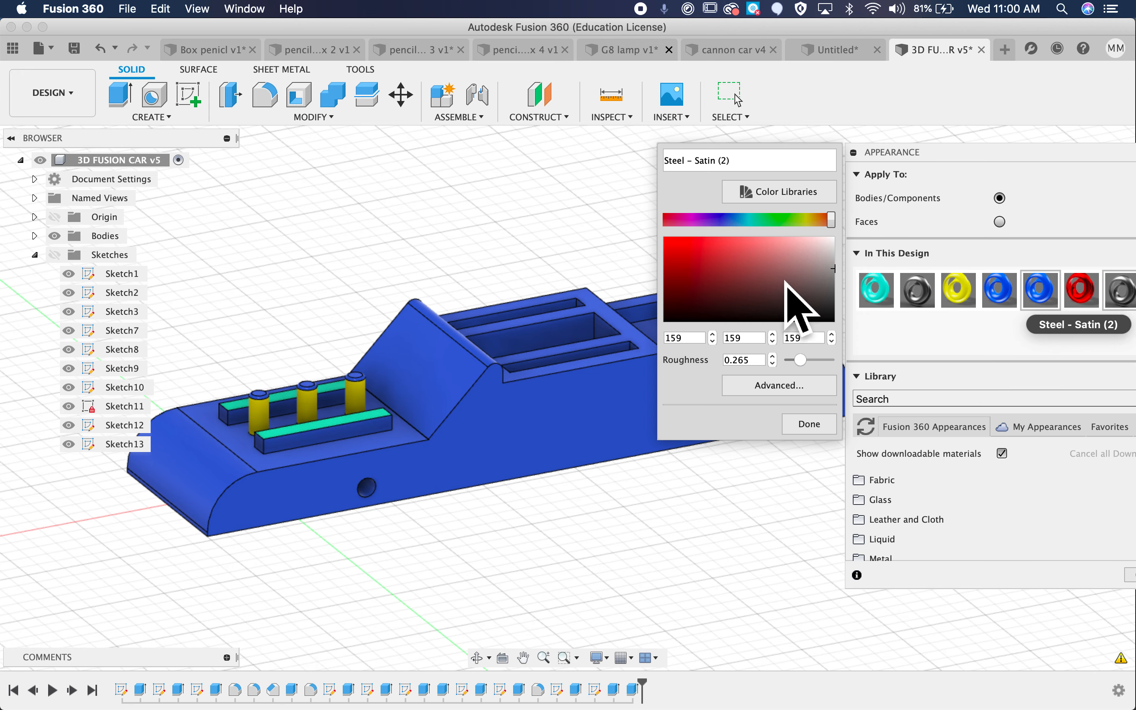
click(802, 219)
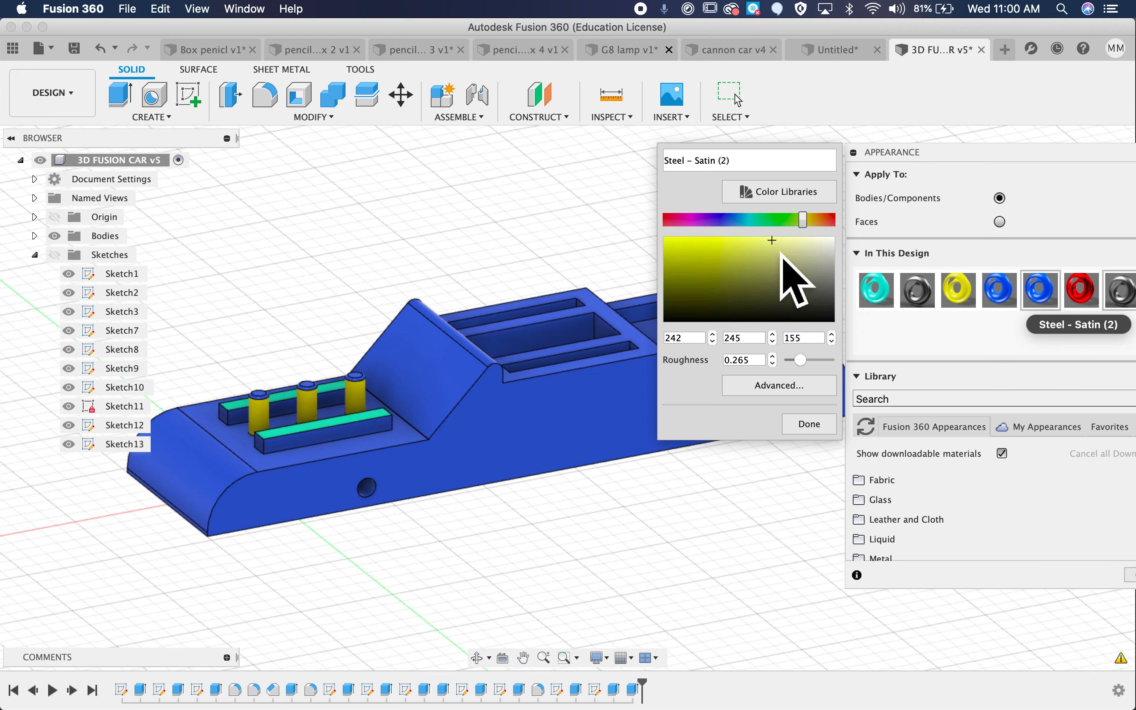
click(810, 424)
Try to apply the red Steel - Satin (1) appearance to the whole car body
drag(1082, 290, 615, 385)
key(Return)
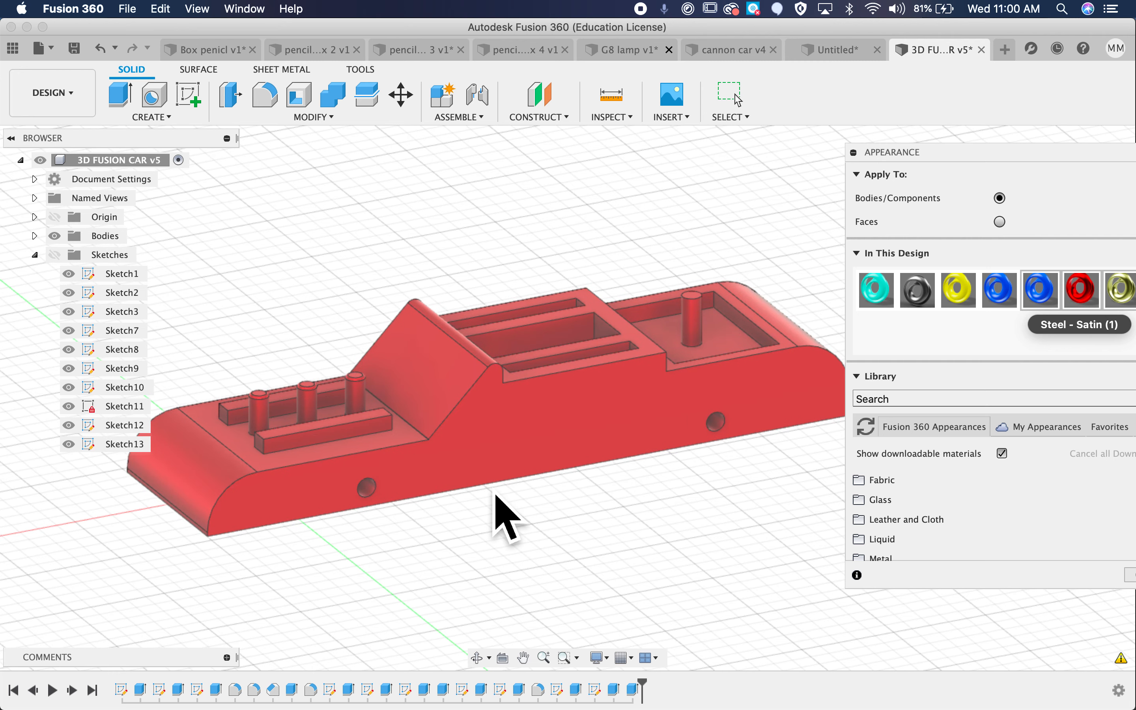
key(super+z)
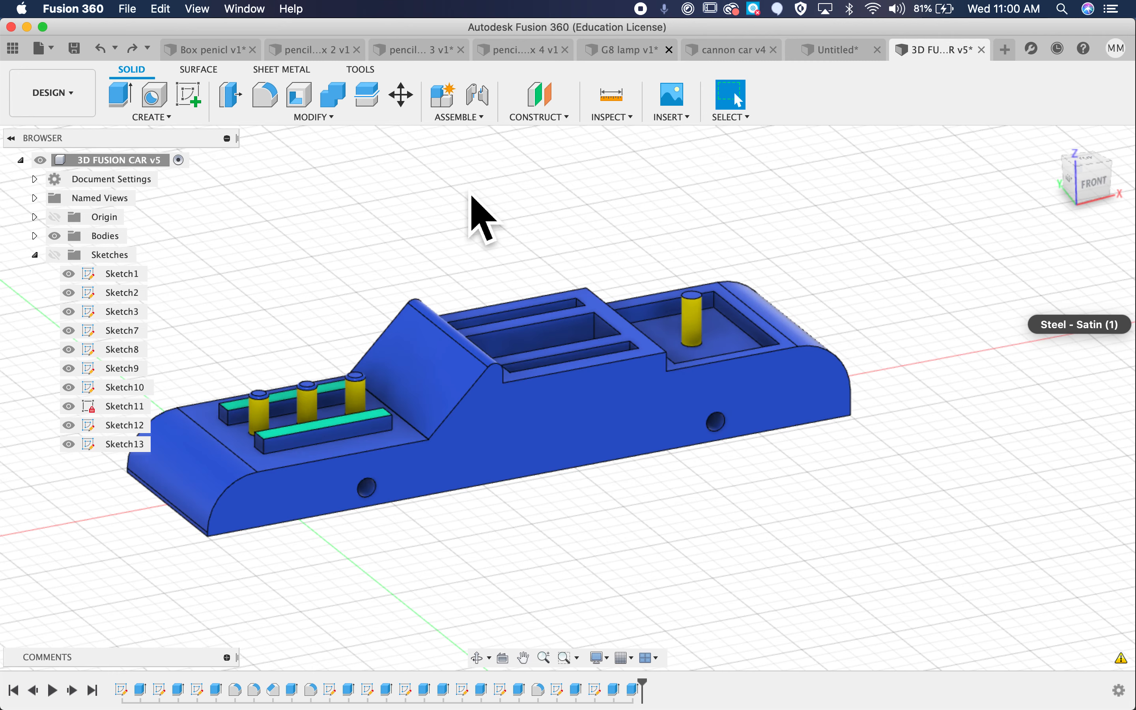
Apply appearances to faces instead of bodies and colour both long side faces of the car red
click(313, 117)
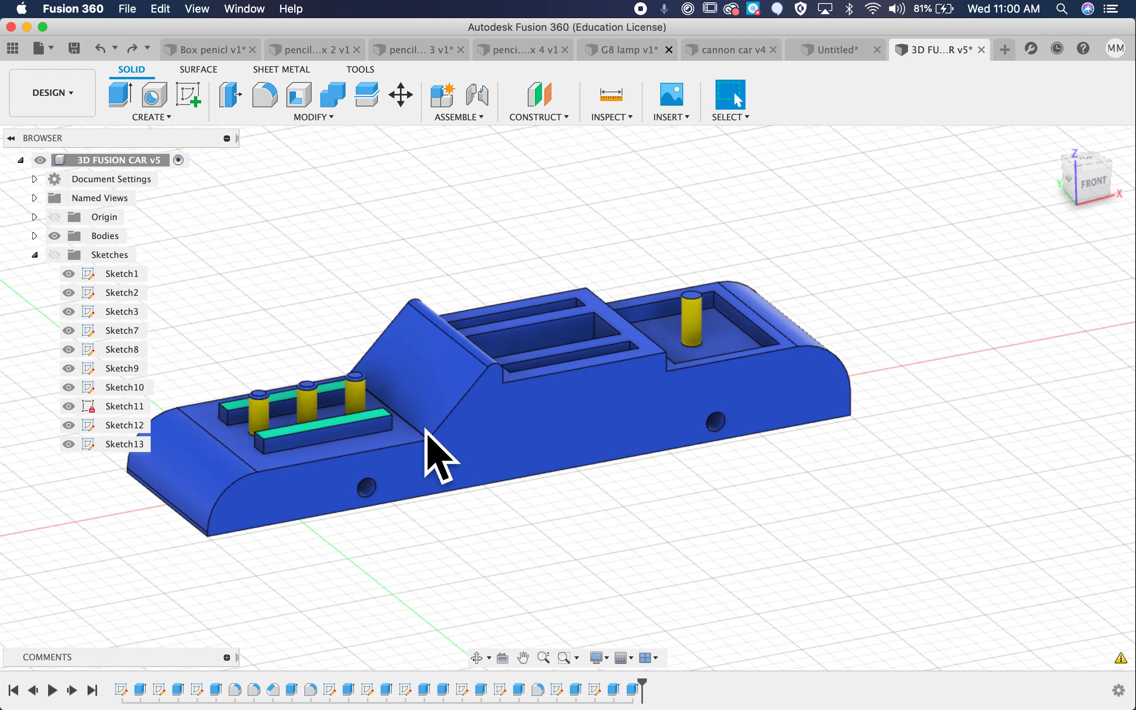
key(a)
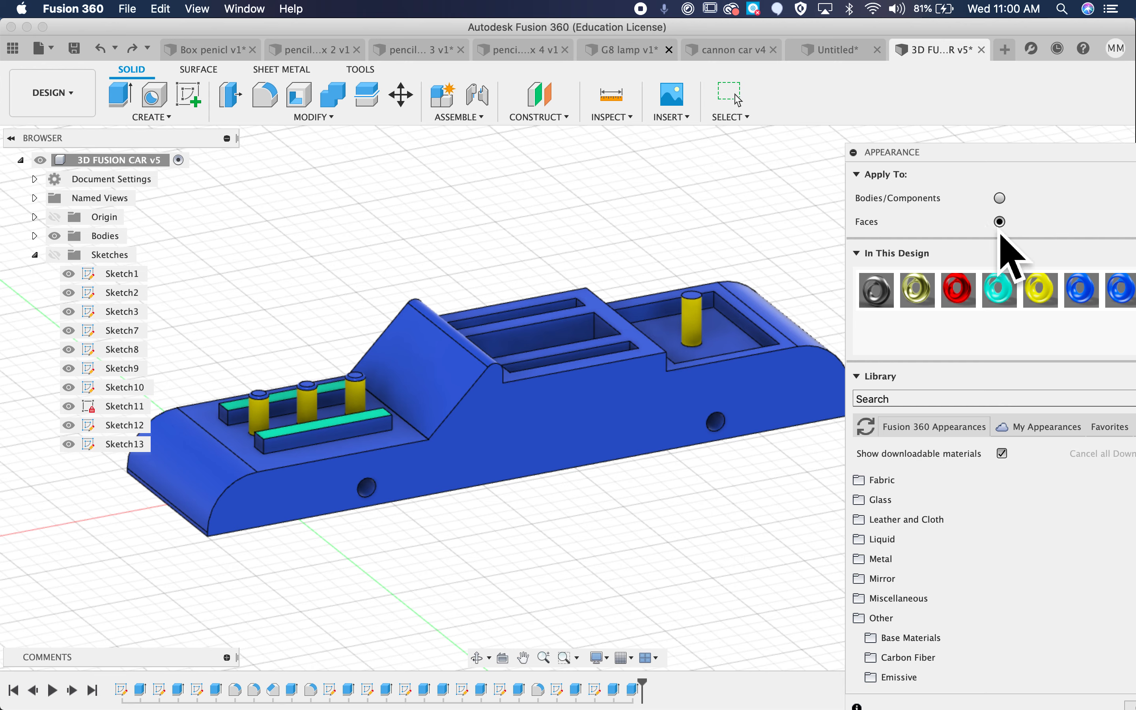
drag(1041, 290, 660, 409)
shift+scroll(719, 517, left, 5)
shift+scroll(721, 518, left, 5)
drag(959, 290, 655, 397)
shift+scroll(651, 498, left, 10)
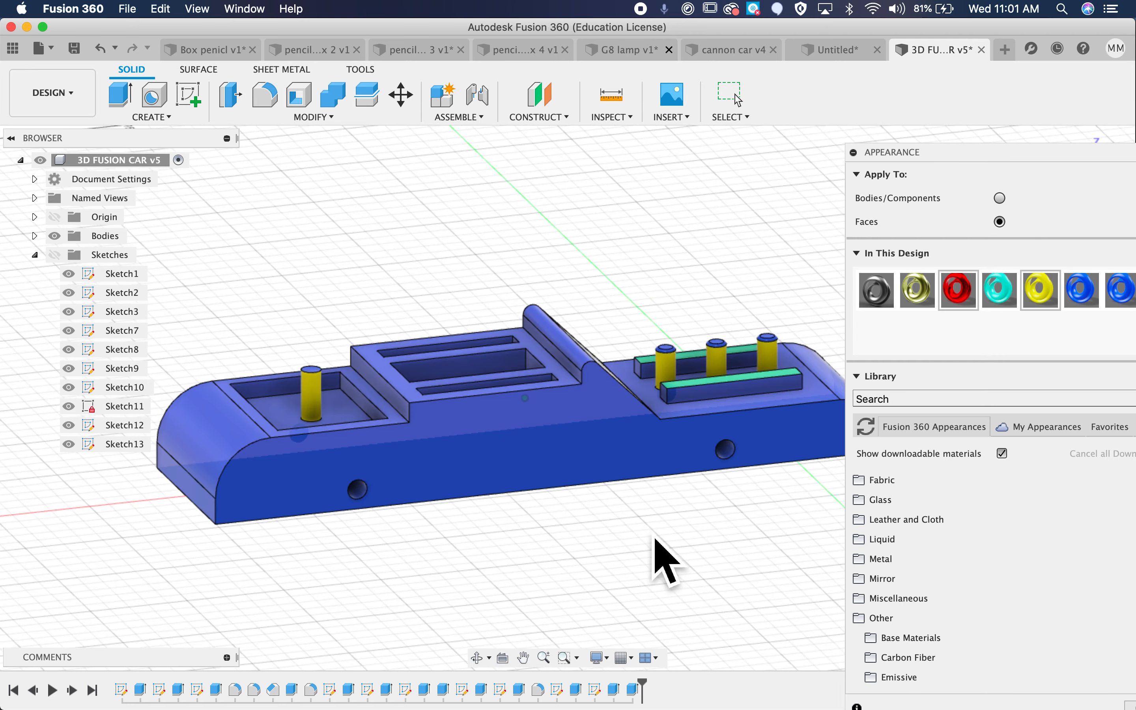
drag(958, 290, 611, 505)
Apply the teal appearance to the inner wall of the middle pocket and grey Steel - Satin to the sloped windshield face
shift+scroll(613, 520, up, 5)
drag(1003, 305, 483, 414)
shift+scroll(611, 484, up, 2)
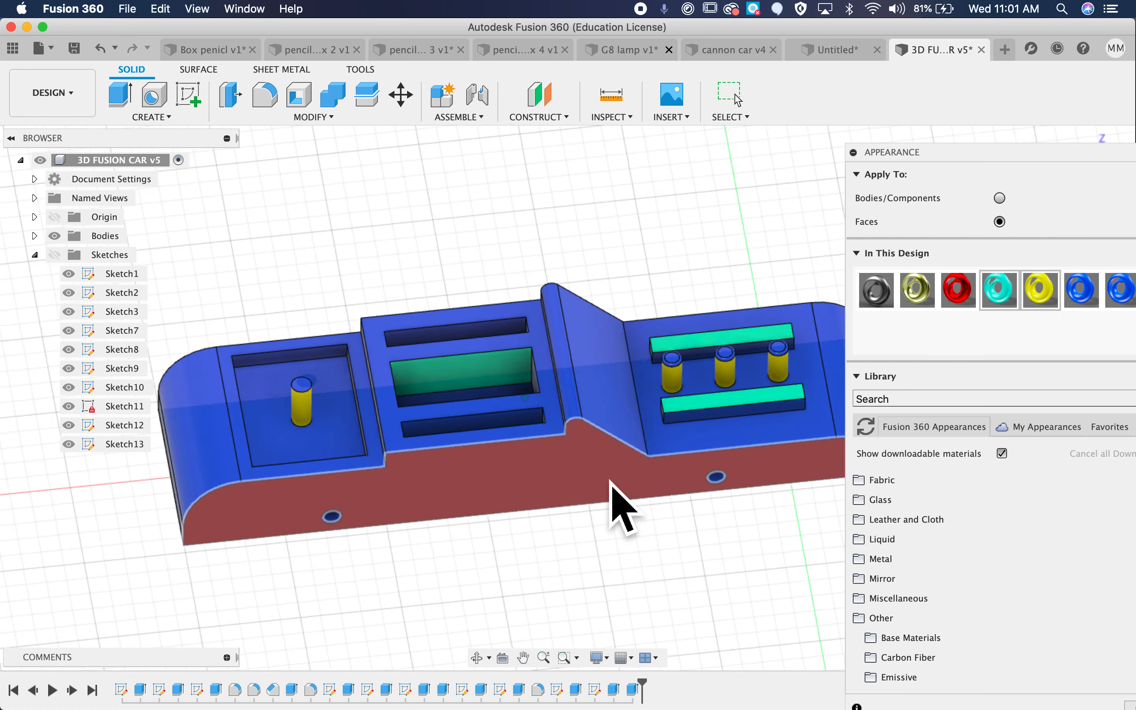
shift+scroll(611, 505, down, 3)
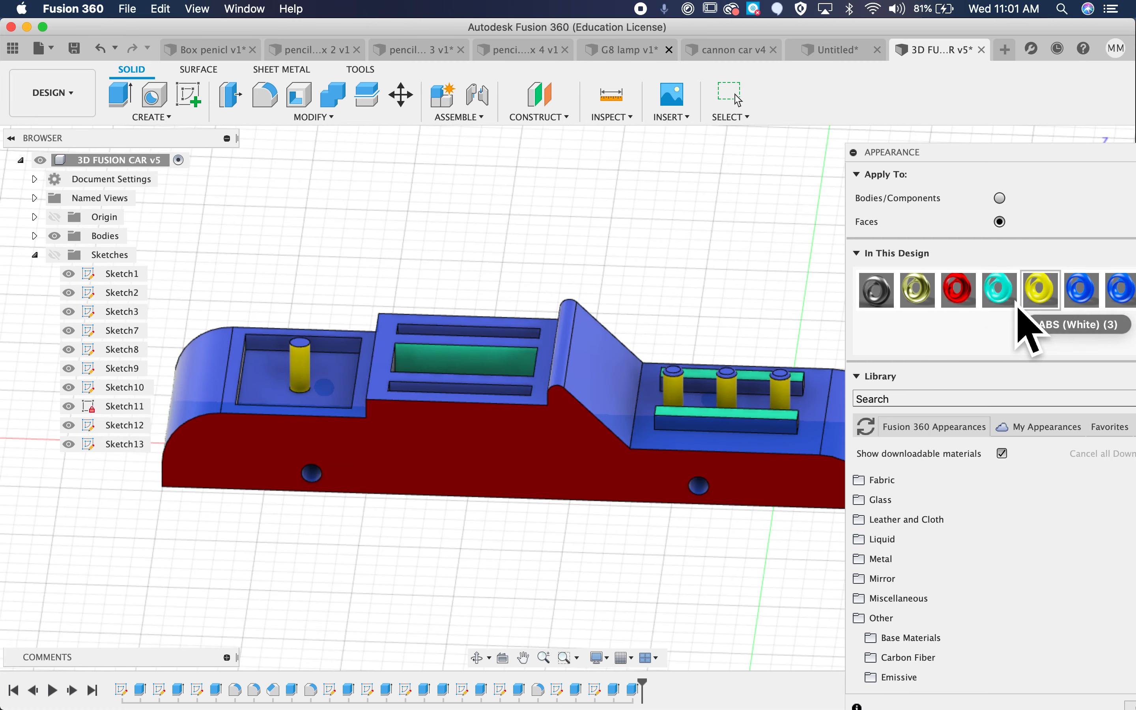
drag(887, 305, 615, 413)
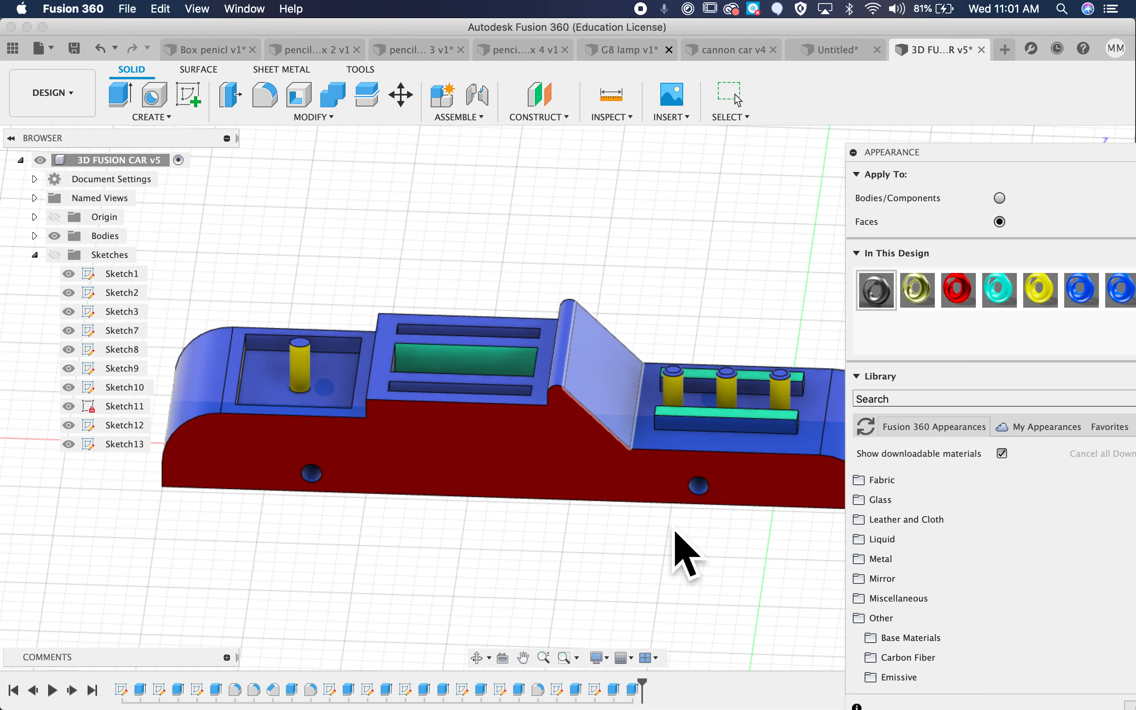
shift+scroll(642, 571, down, 10)
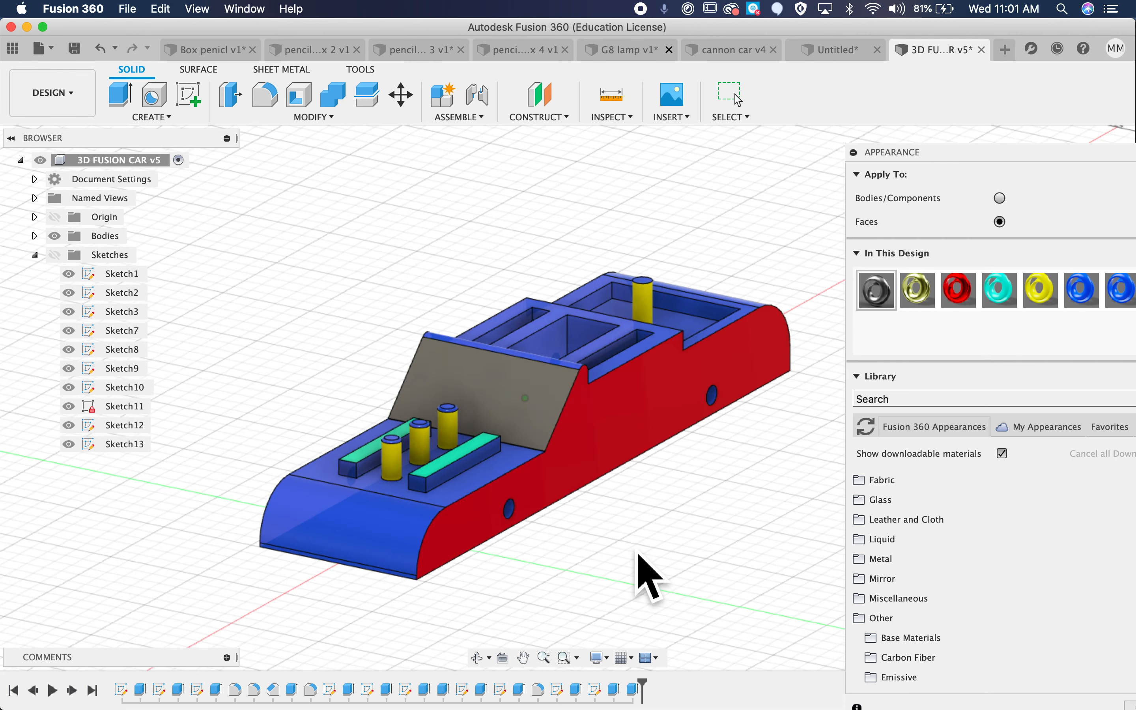
shift+scroll(639, 554, down, 2)
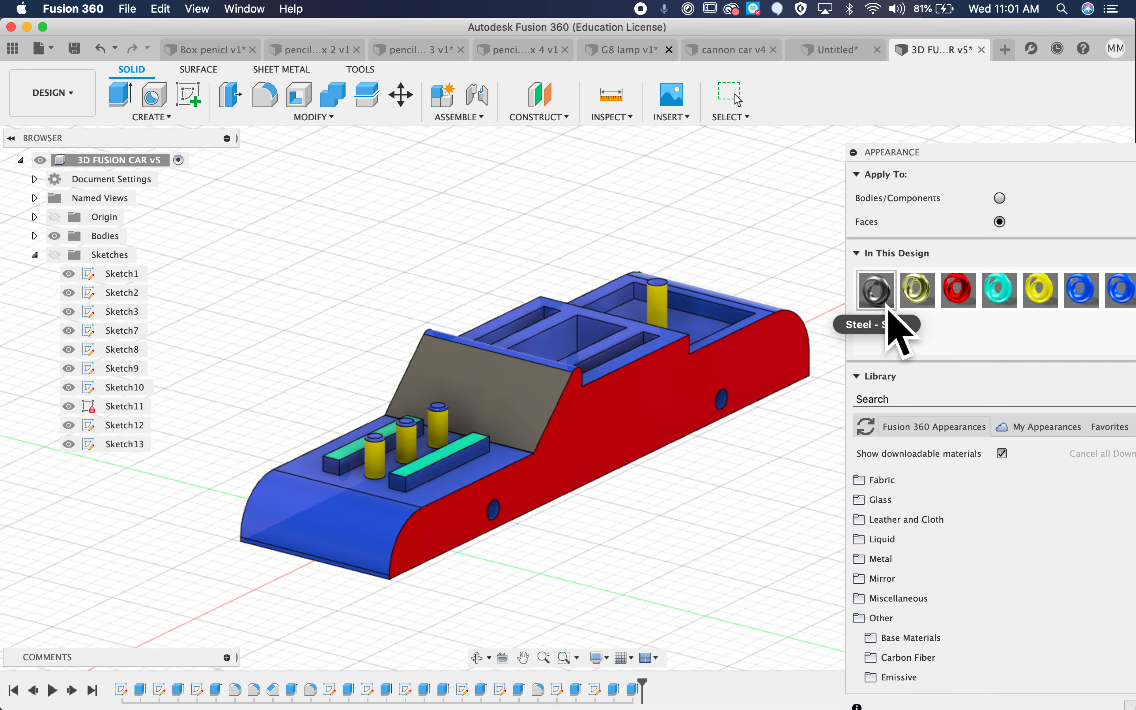
Preview the coloured car in the Render workspace and return to the Design workspace
click(47, 109)
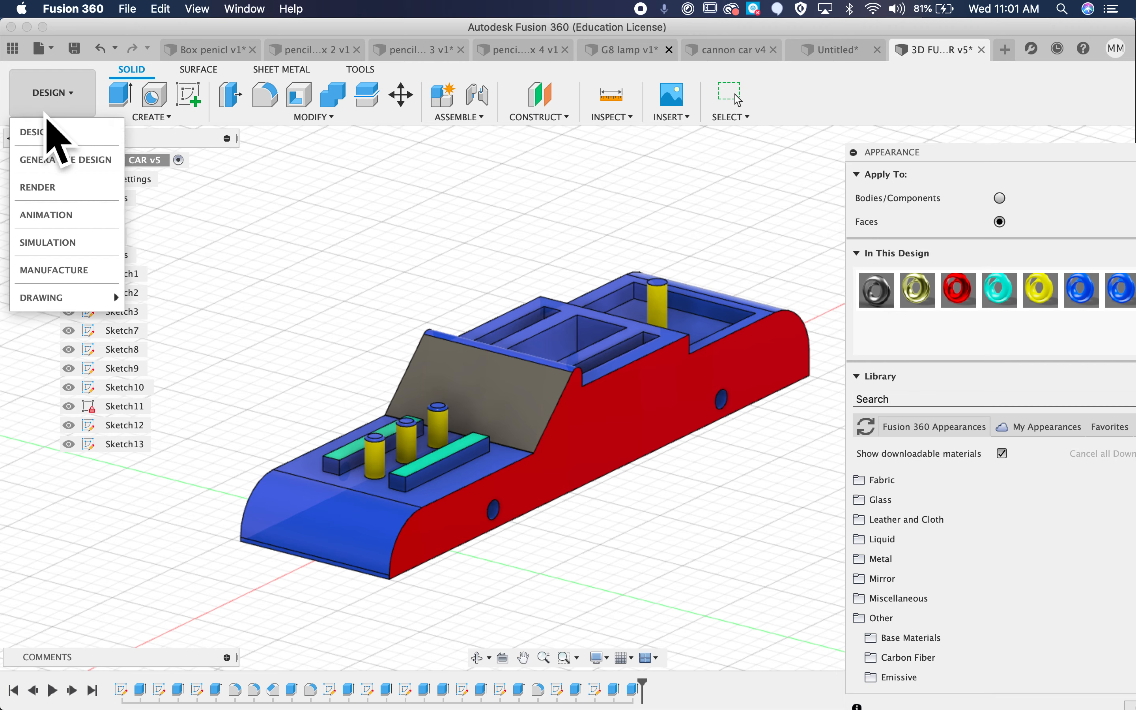
click(56, 187)
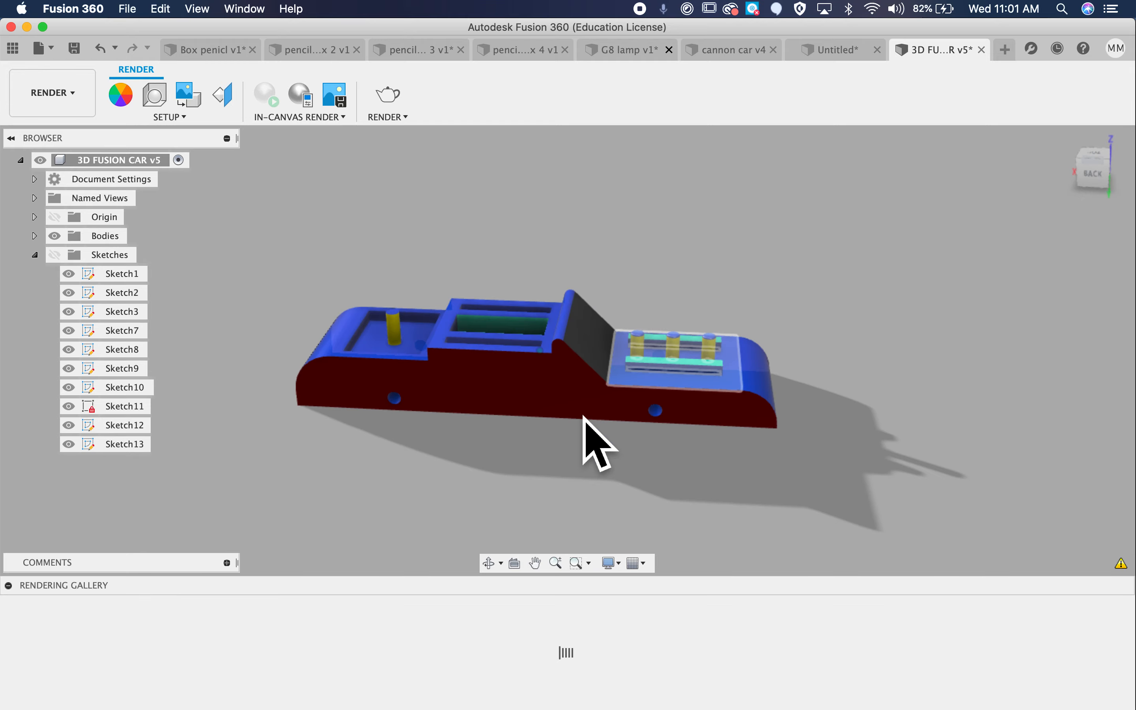
click(64, 89)
click(33, 131)
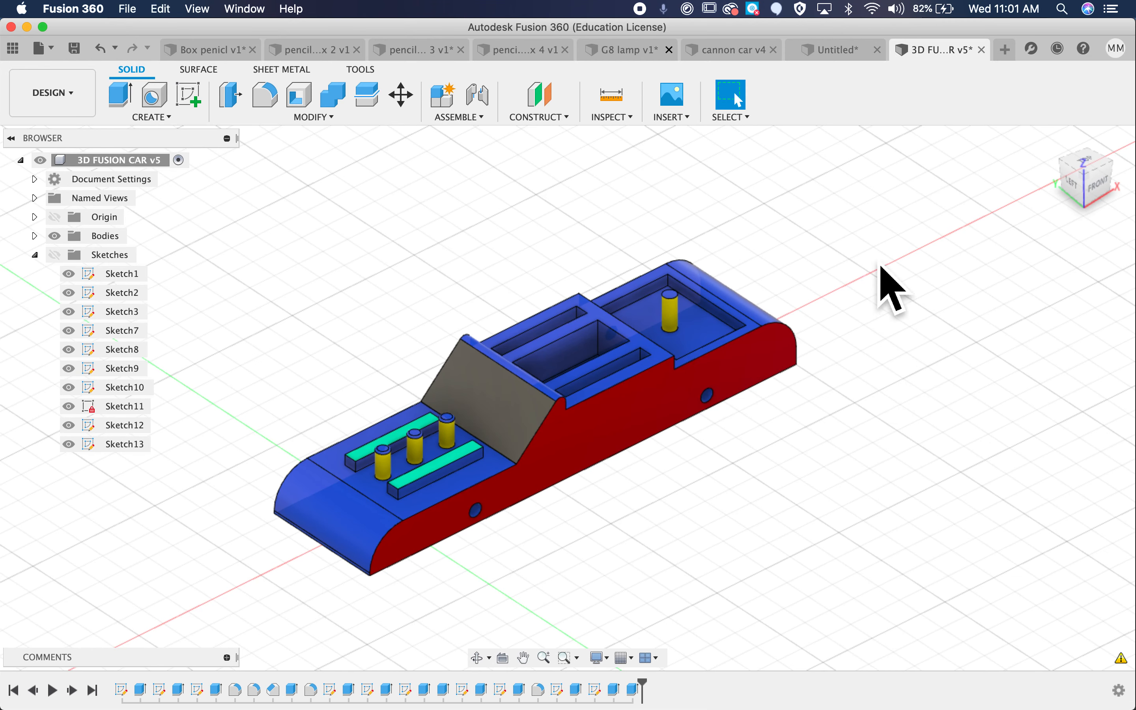
Apply the ABS (White) plastic from the appearance library to the whole car body, removing the appearances applied to faces
click(334, 118)
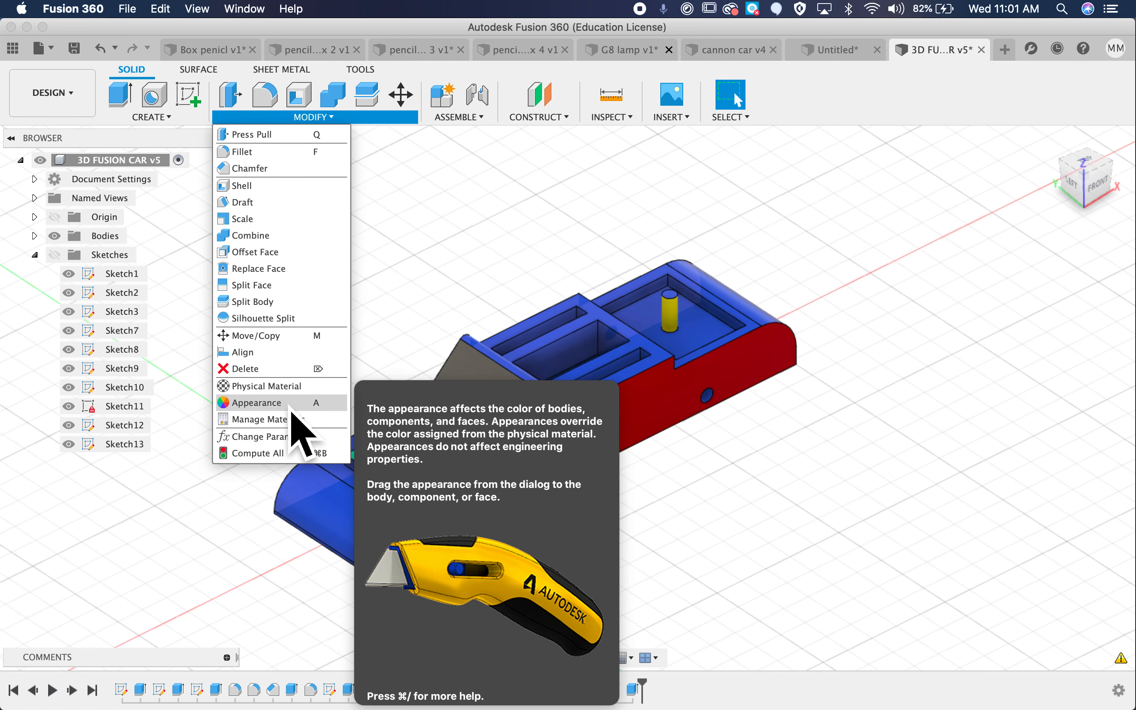
click(292, 409)
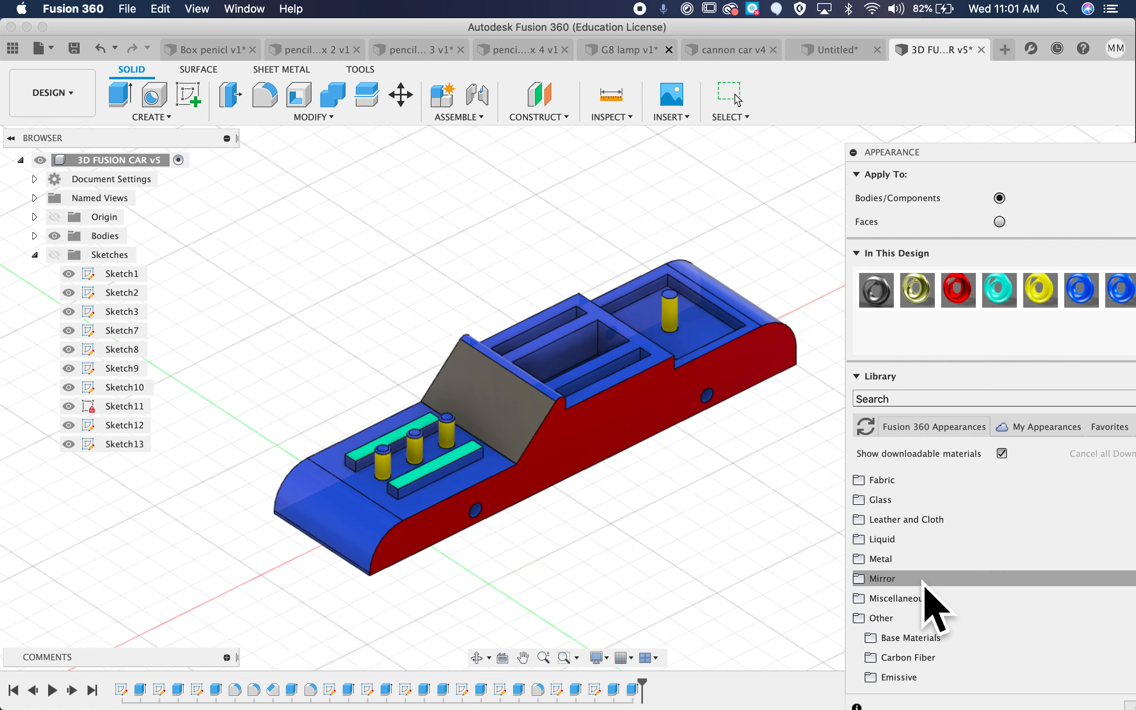
scroll(928, 604, down, 10)
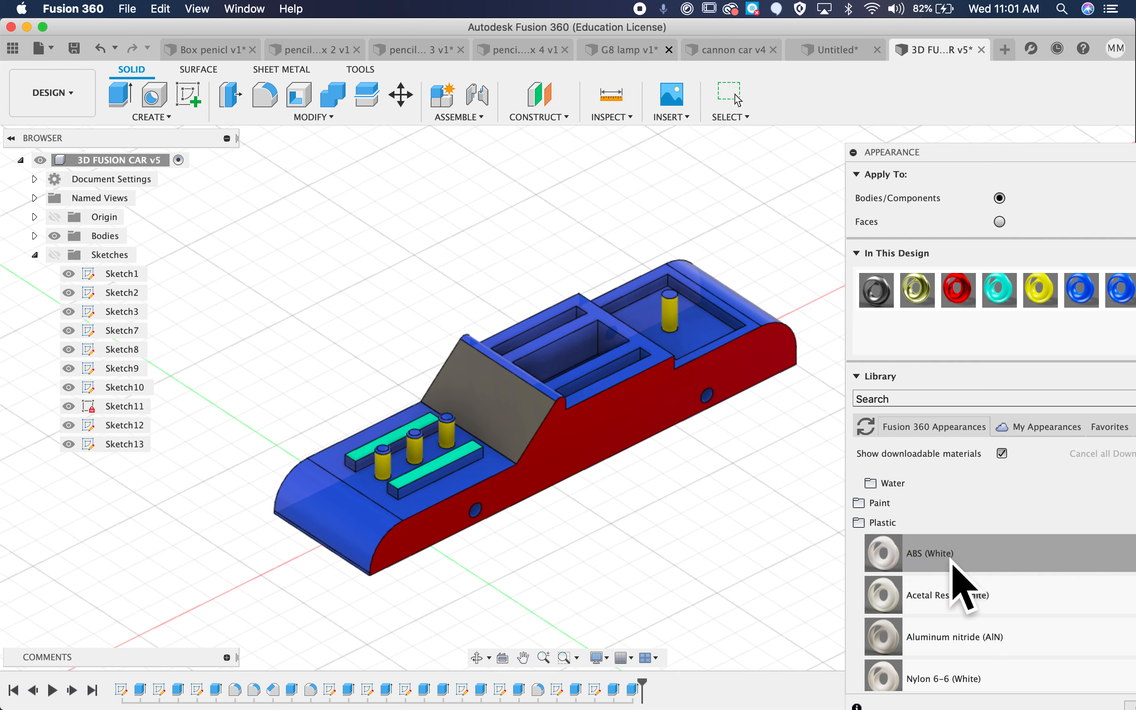
drag(615, 472, 588, 465)
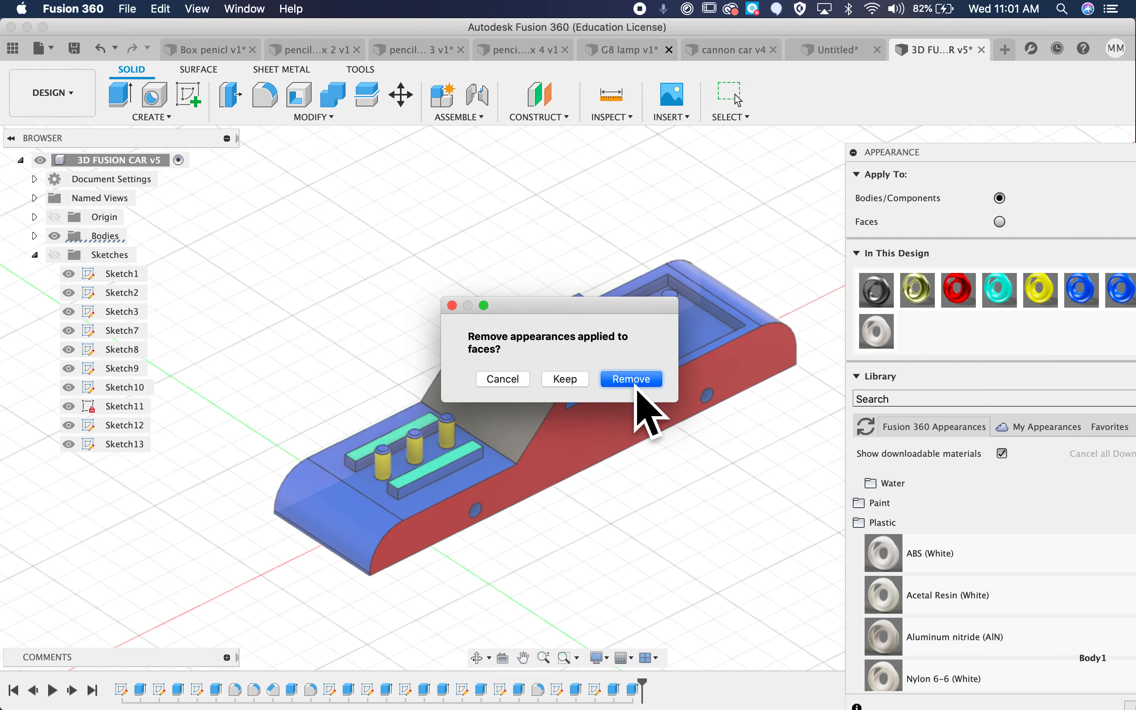
click(632, 379)
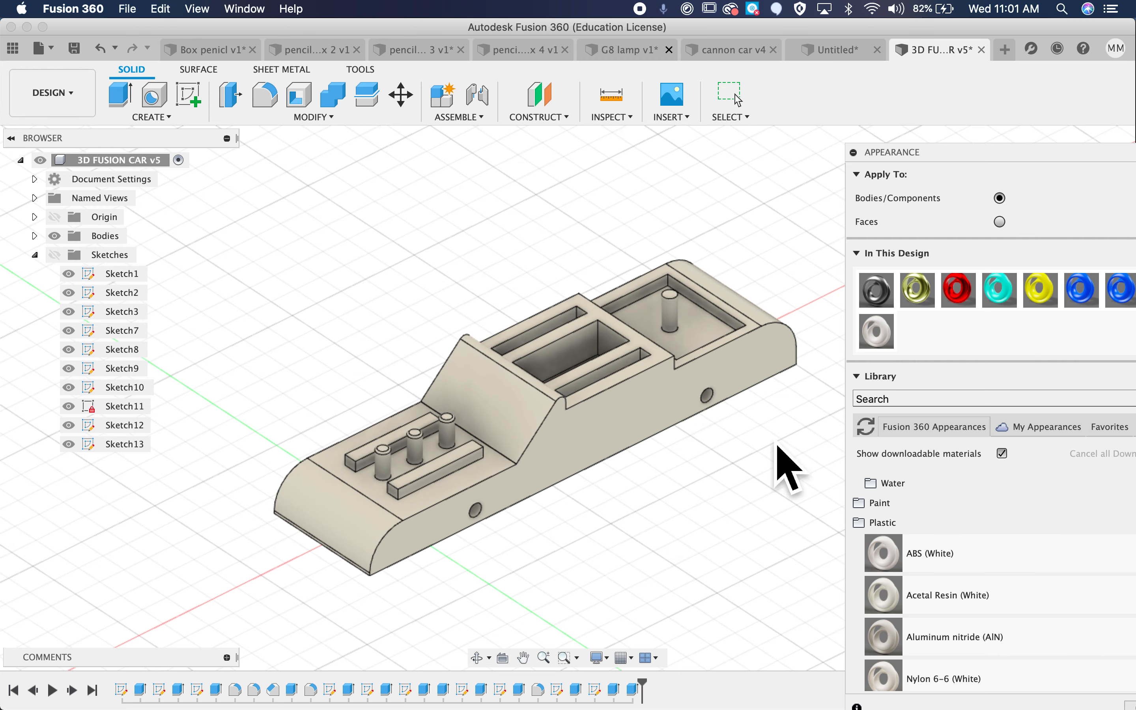
Duplicate the ABS (White) appearance twice and recolour the copy ABS (White) (4) to yellow
right_click(877, 338)
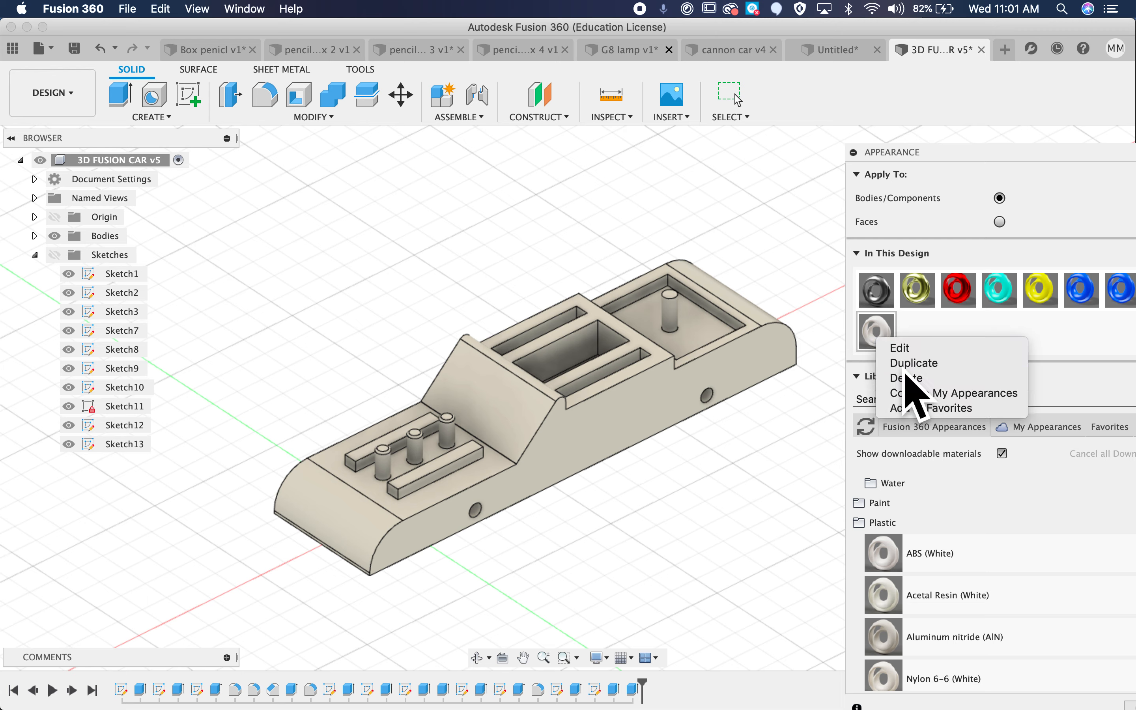
click(904, 367)
right_click(884, 336)
click(916, 367)
double_click(929, 343)
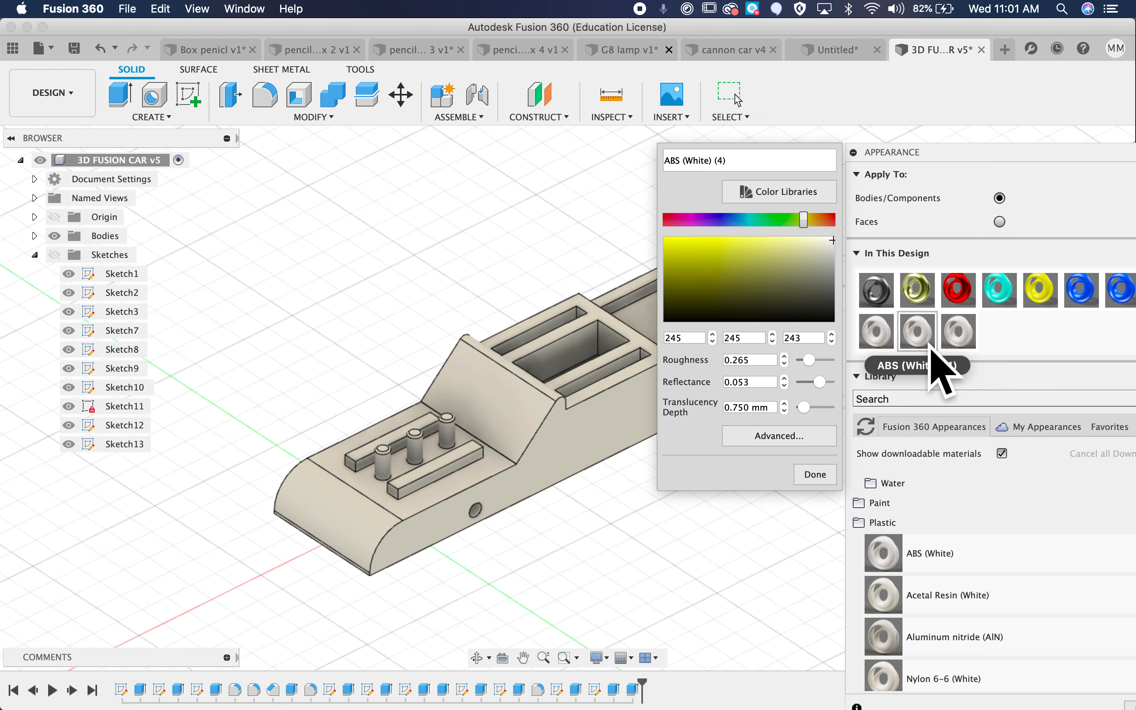
drag(754, 277, 751, 241)
click(831, 472)
Recolour the copy ABS (White) (5) to magenta 250, 47, 227 and apply it to the whole car body
double_click(961, 348)
click(692, 219)
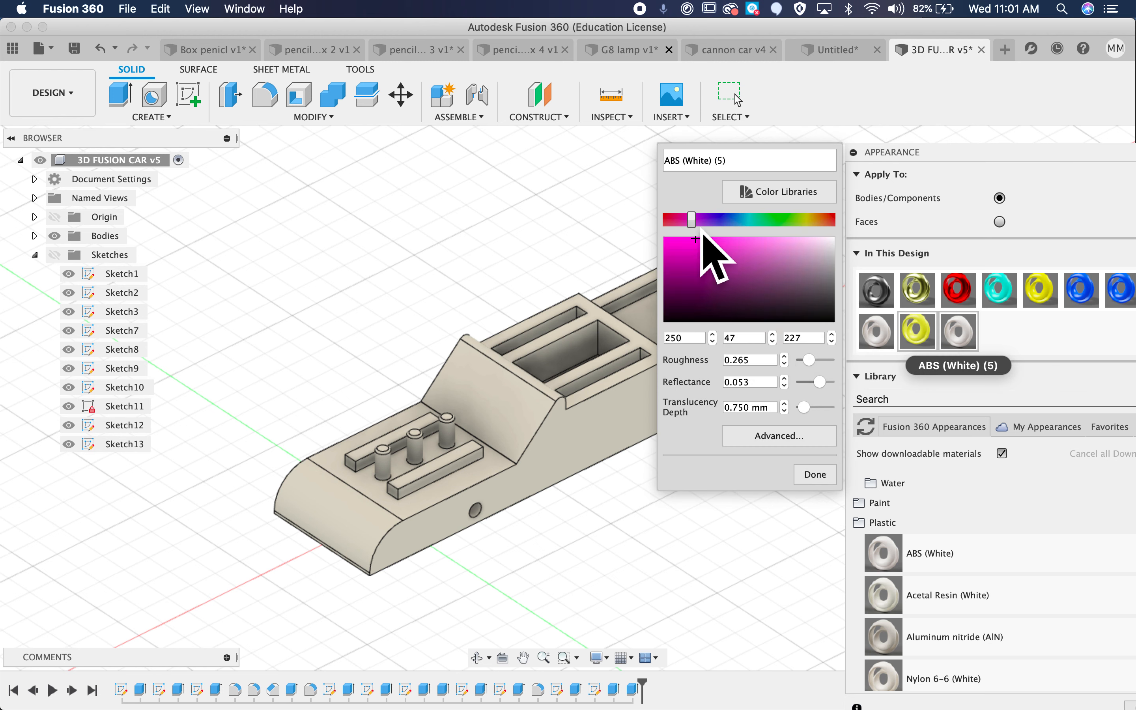
click(815, 474)
drag(975, 355, 670, 414)
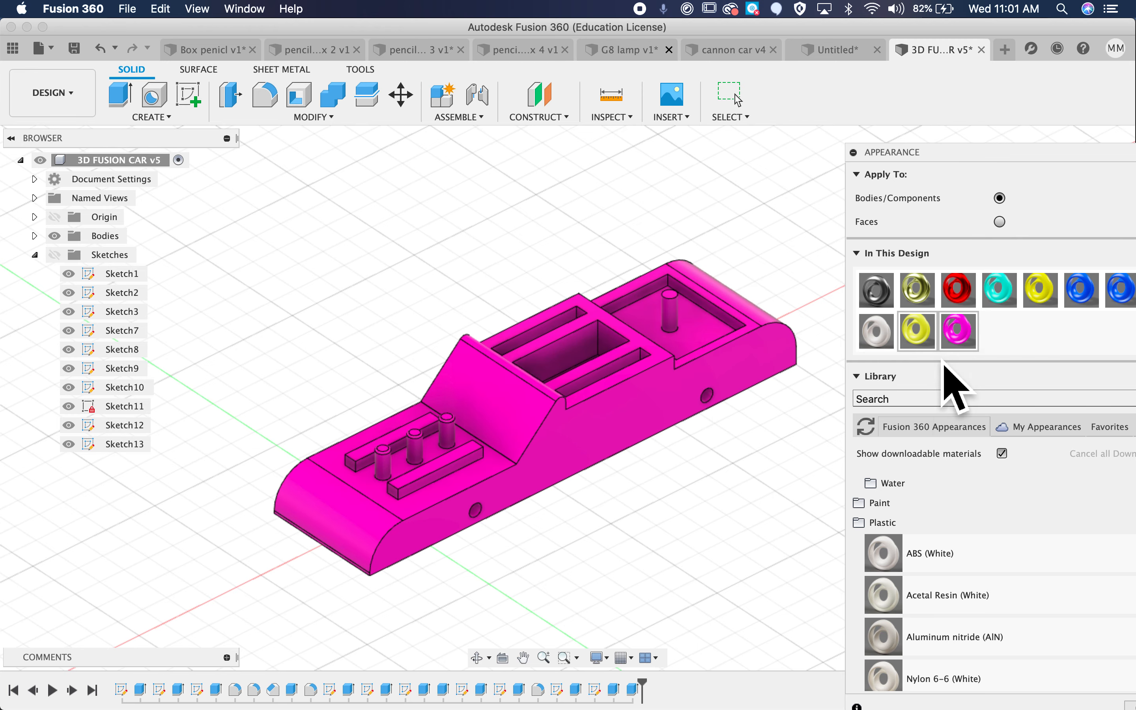
Apply the yellow ABS (White) (4) appearance to individual faces: the car's front-view side face and the rear pocket's floor
drag(928, 340, 658, 320)
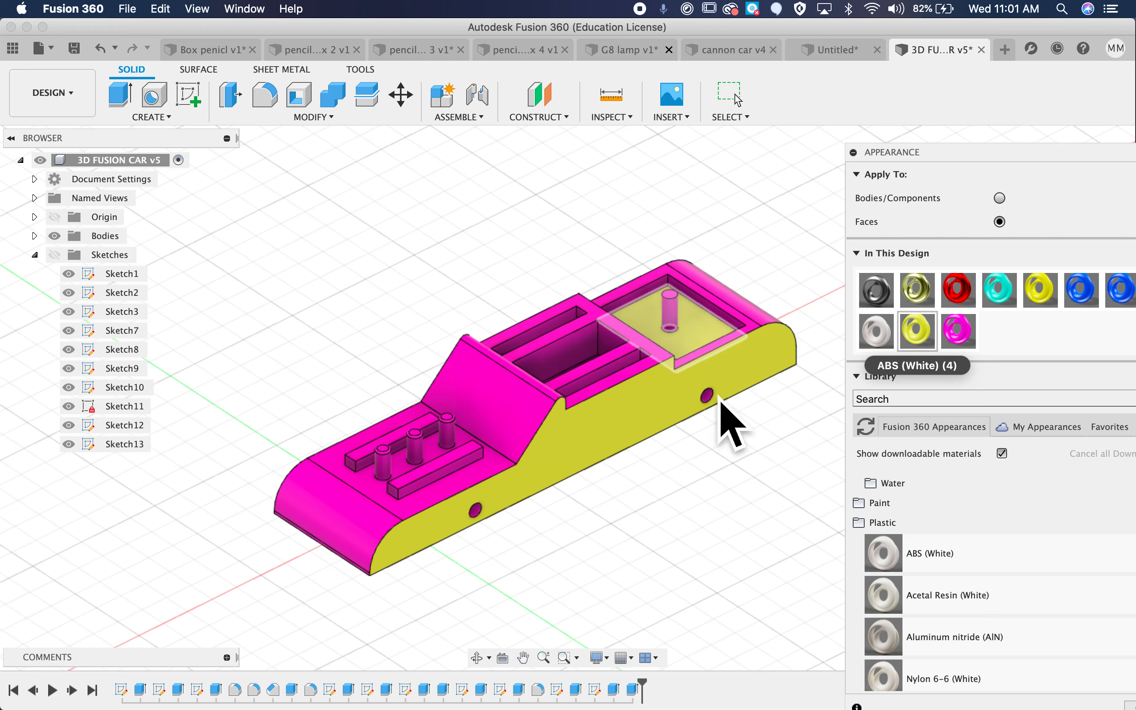
shift+scroll(724, 446, right, 5)
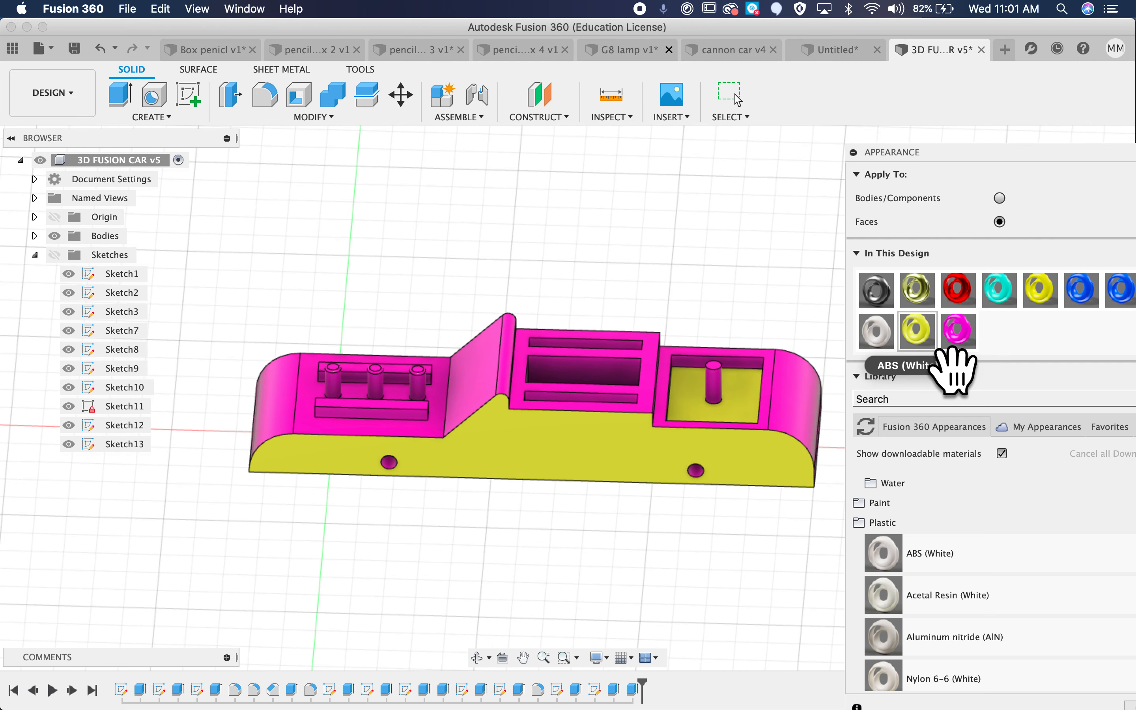
Duplicate the ABS (White) (4) appearance and recolour the copy ABS (White) (4) (1) to turquoise 108, 210, 210
right_click(922, 336)
click(950, 359)
double_click(1006, 341)
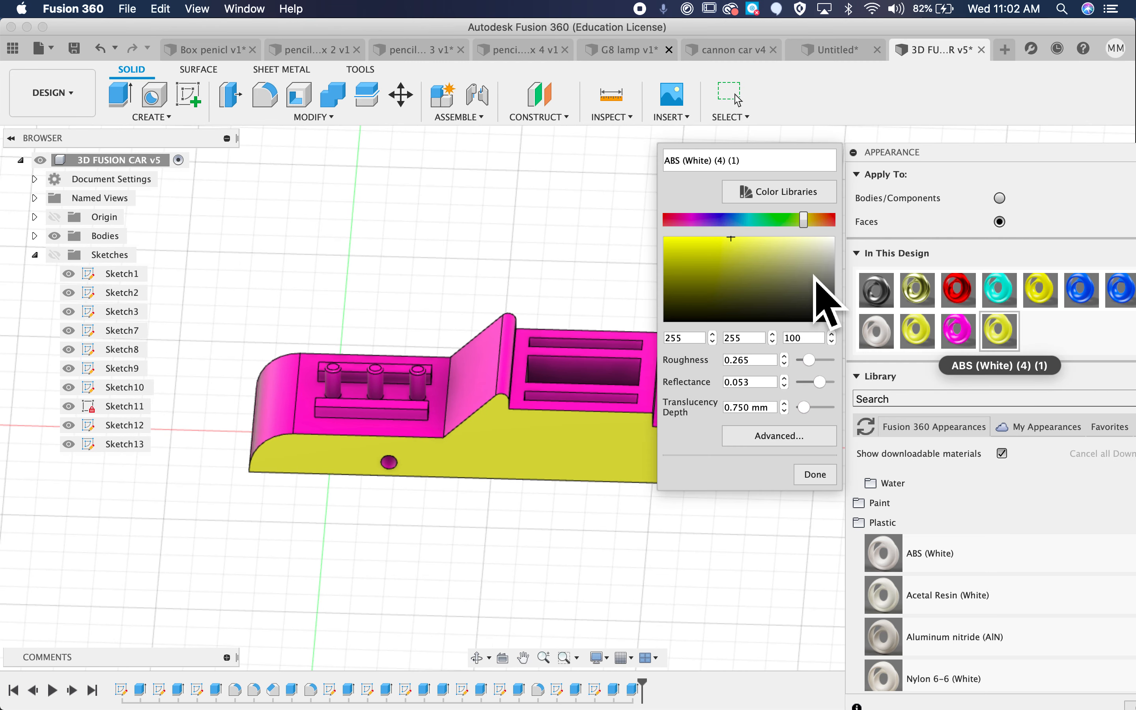
drag(773, 225, 760, 225)
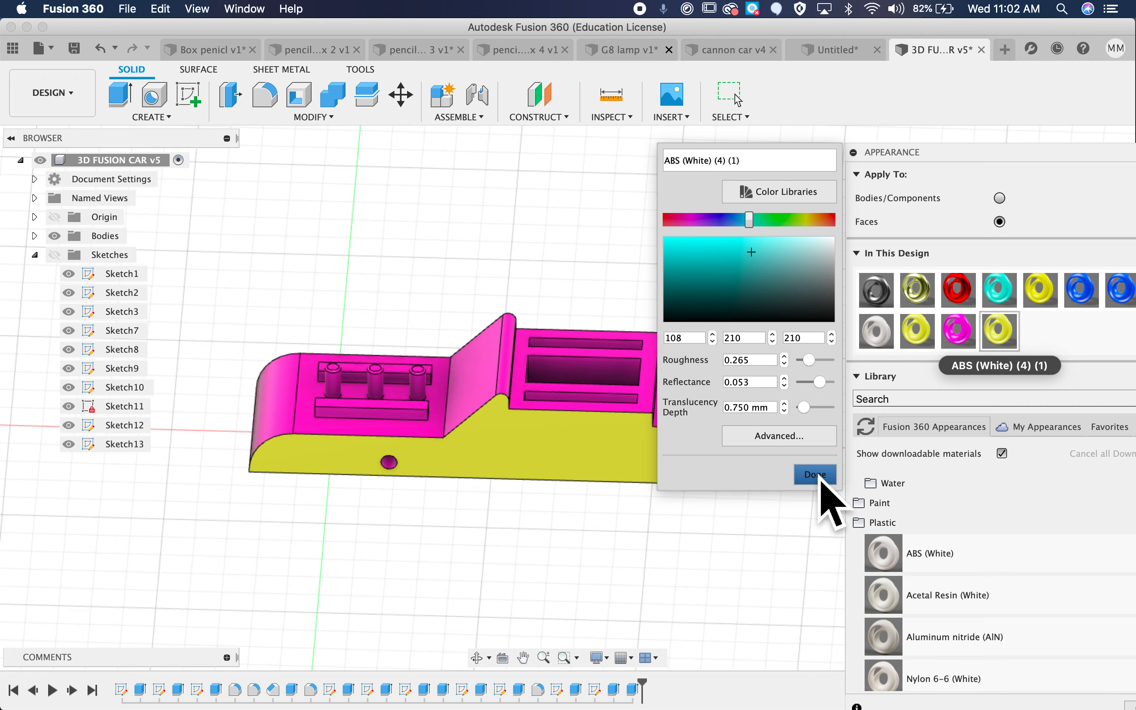
click(818, 475)
Apply the turquoise ABS (White) (4) (1) appearance to the car's opposite side face and collapse the appearance settings
shift+scroll(777, 526, left, 10)
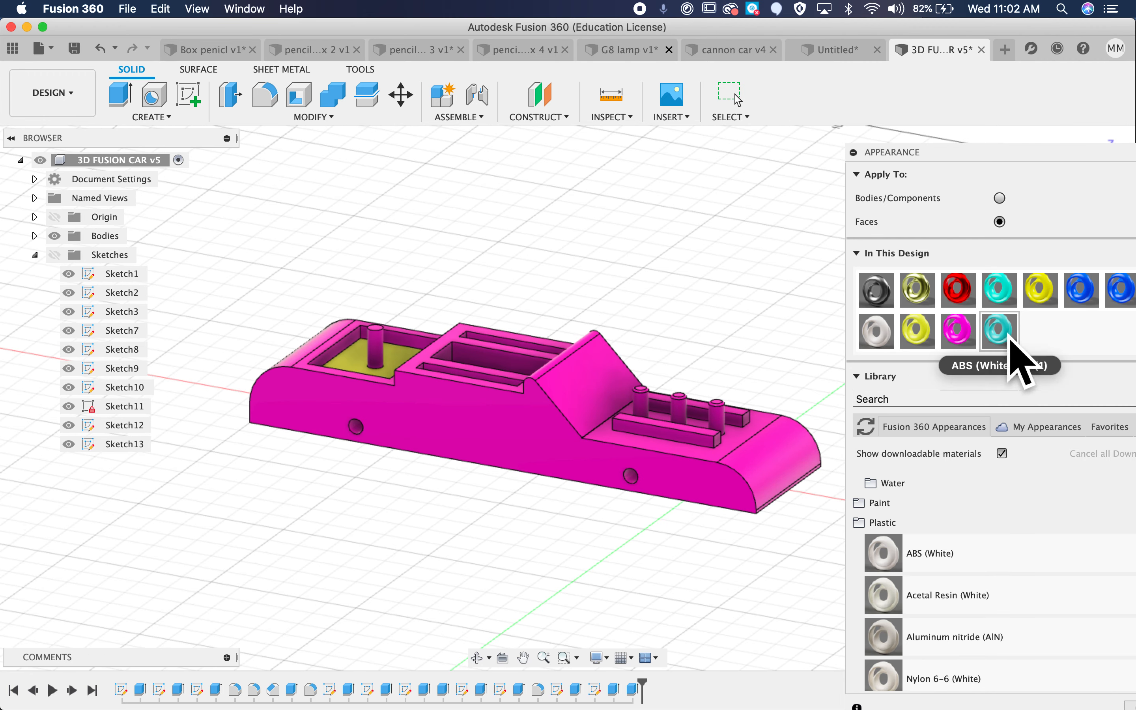
drag(1010, 341, 489, 462)
shift+scroll(695, 366, left, 10)
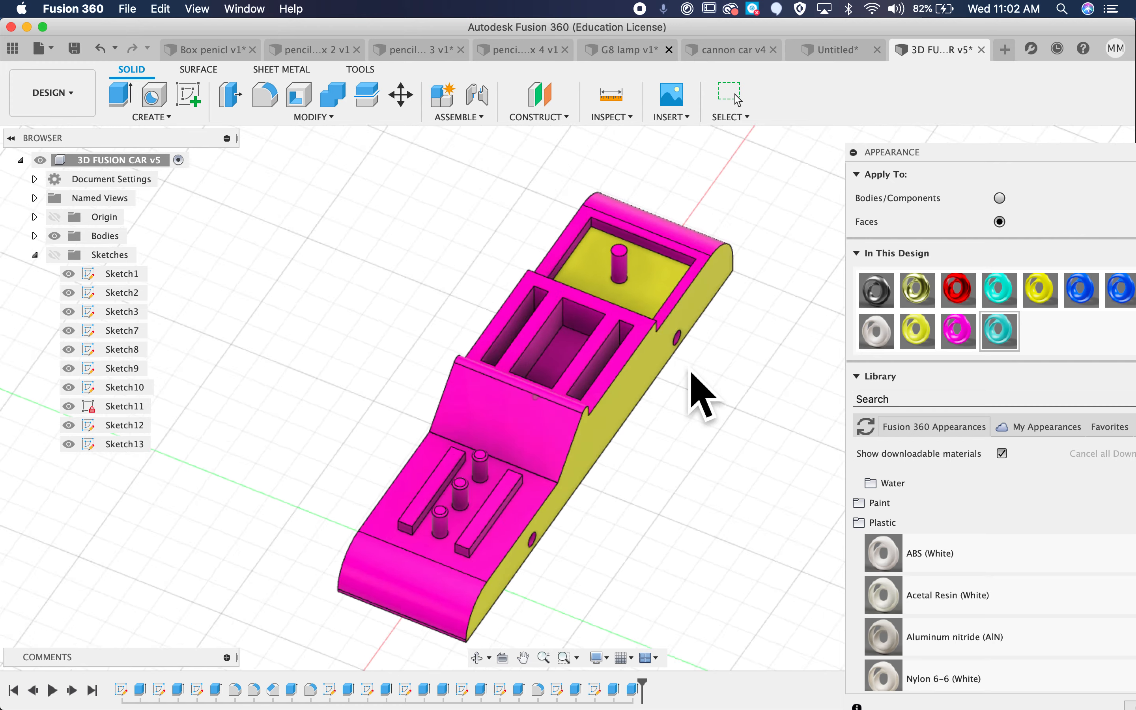
shift+scroll(695, 395, left, 6)
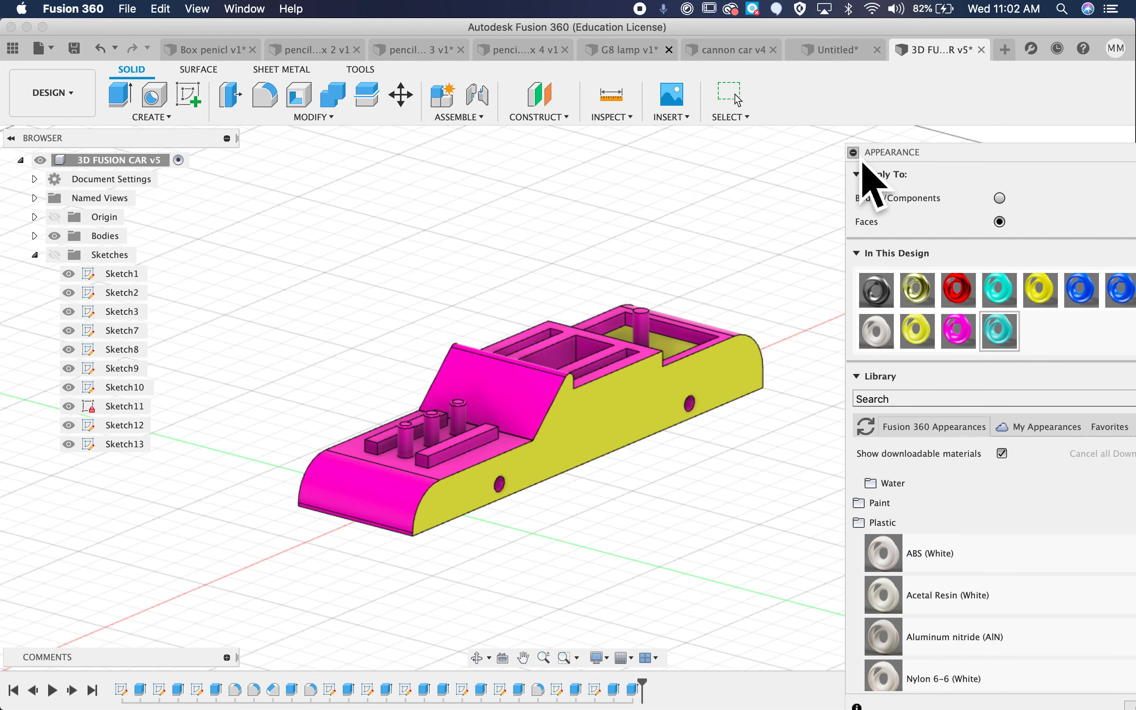
click(855, 153)
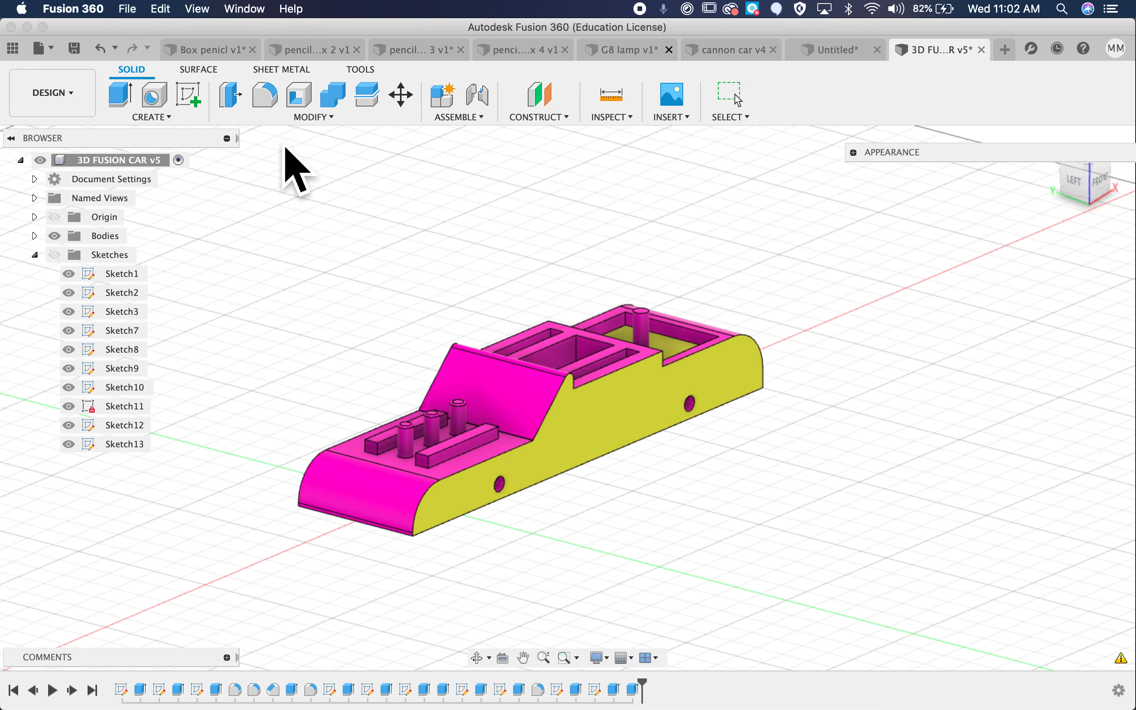
Sketch a 22 mm diameter circle on the yellow side face, centred on the axle hole nearest the three pegs, and finish the sketch
click(201, 103)
click(589, 444)
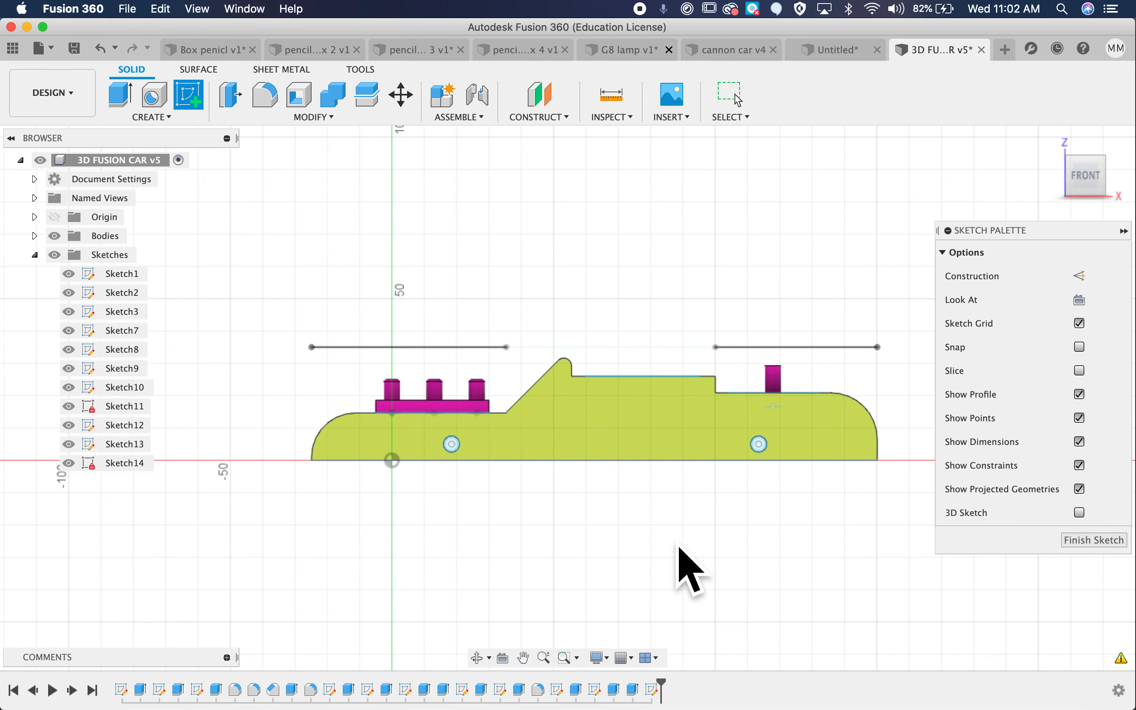
click(201, 105)
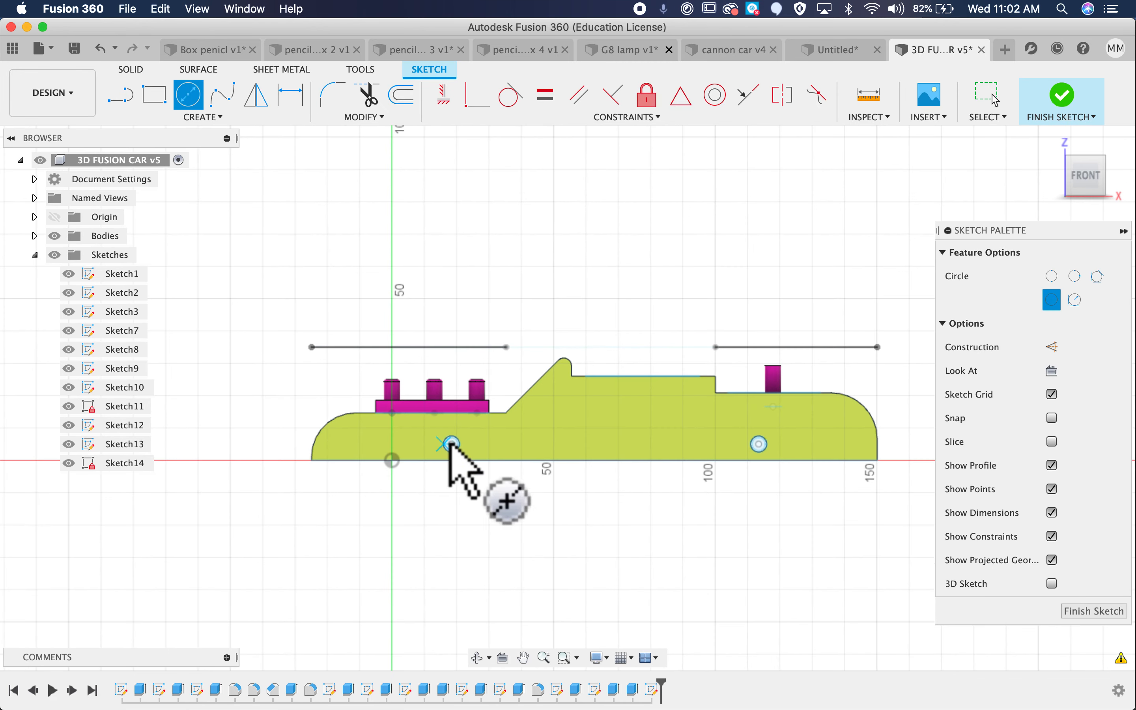
scroll(461, 448, up, 3)
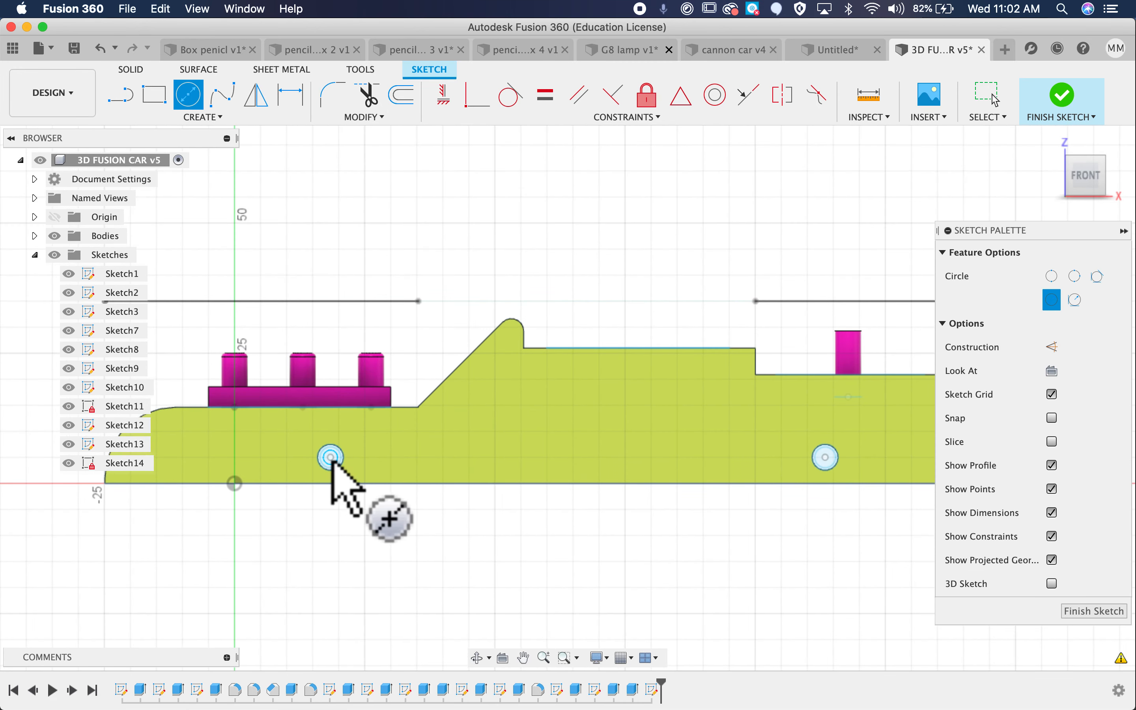
click(331, 457)
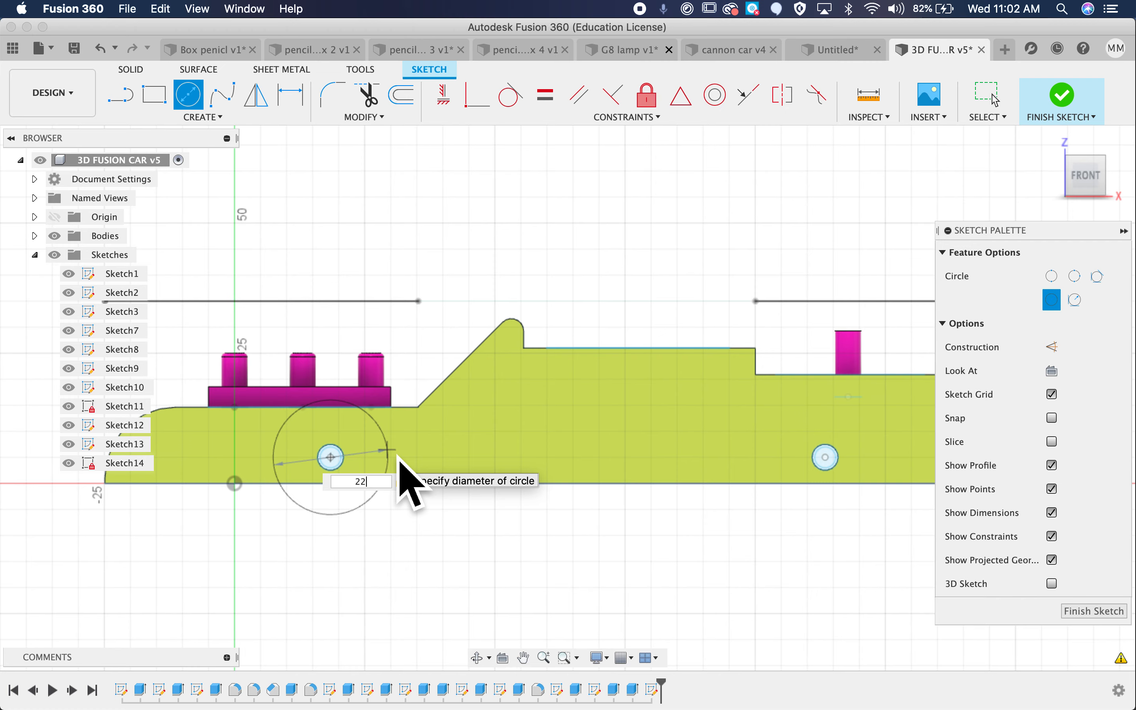
key(Return)
shift+scroll(432, 536, up, 3)
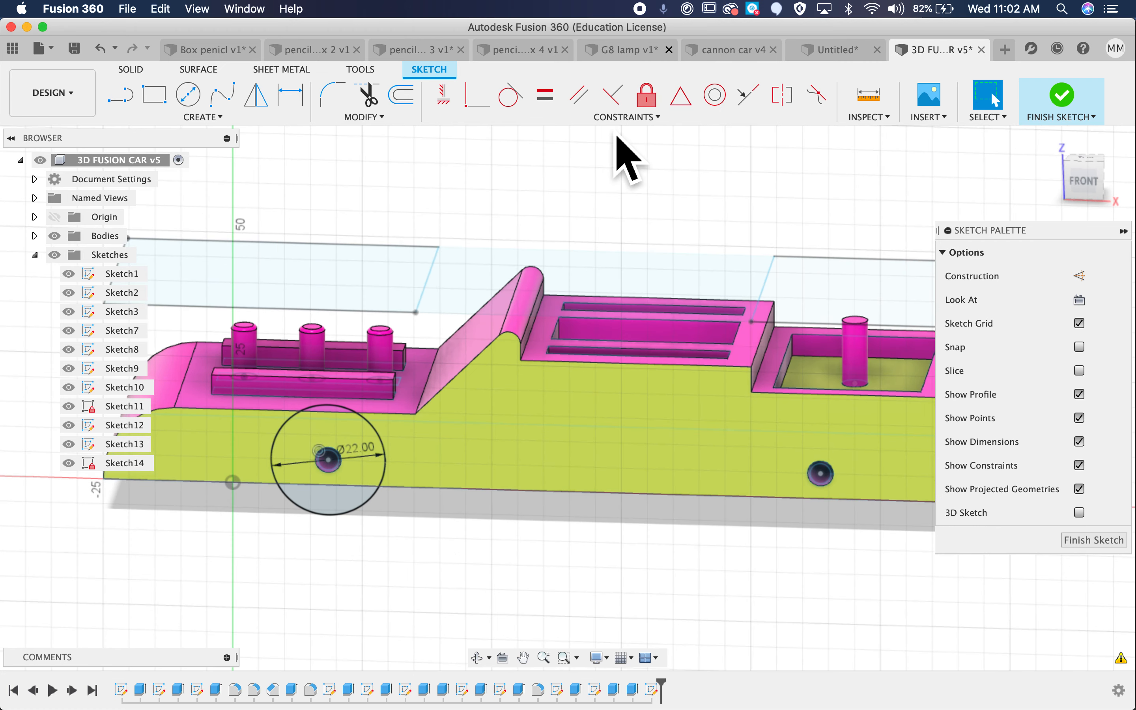
click(1063, 96)
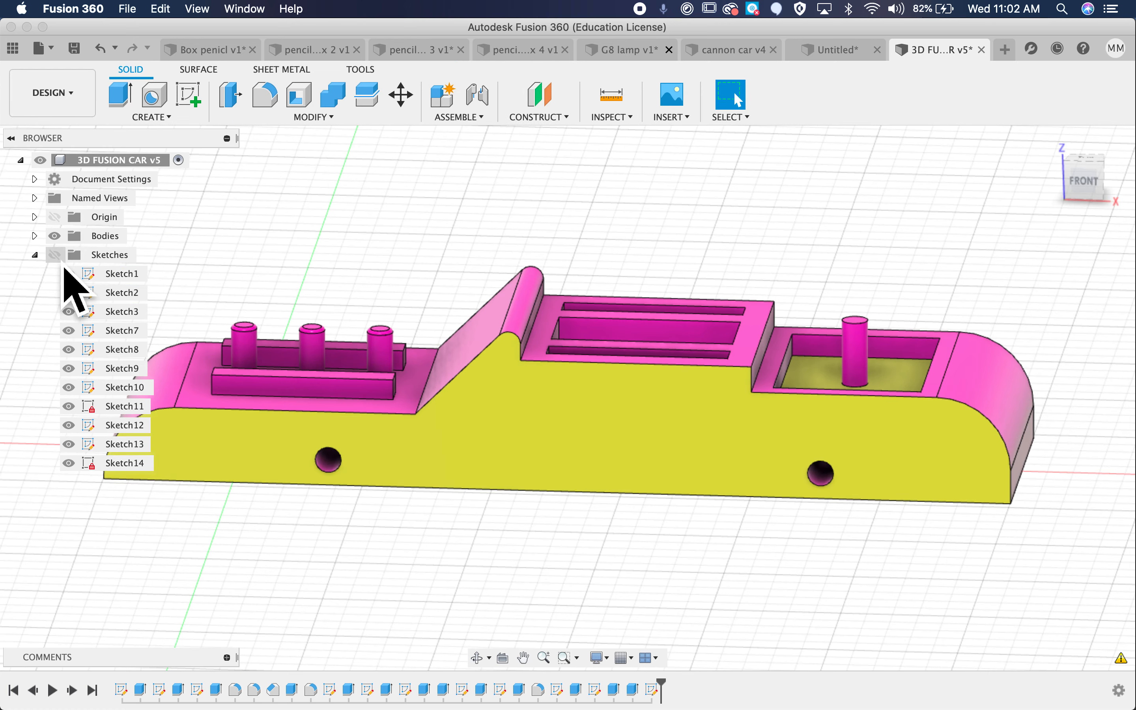
Turn on sketch visibility and hide every sketch except Sketch14 with the wheel circle
click(55, 255)
click(74, 311)
click(69, 330)
click(69, 349)
click(69, 368)
click(69, 387)
click(69, 406)
click(69, 425)
click(69, 444)
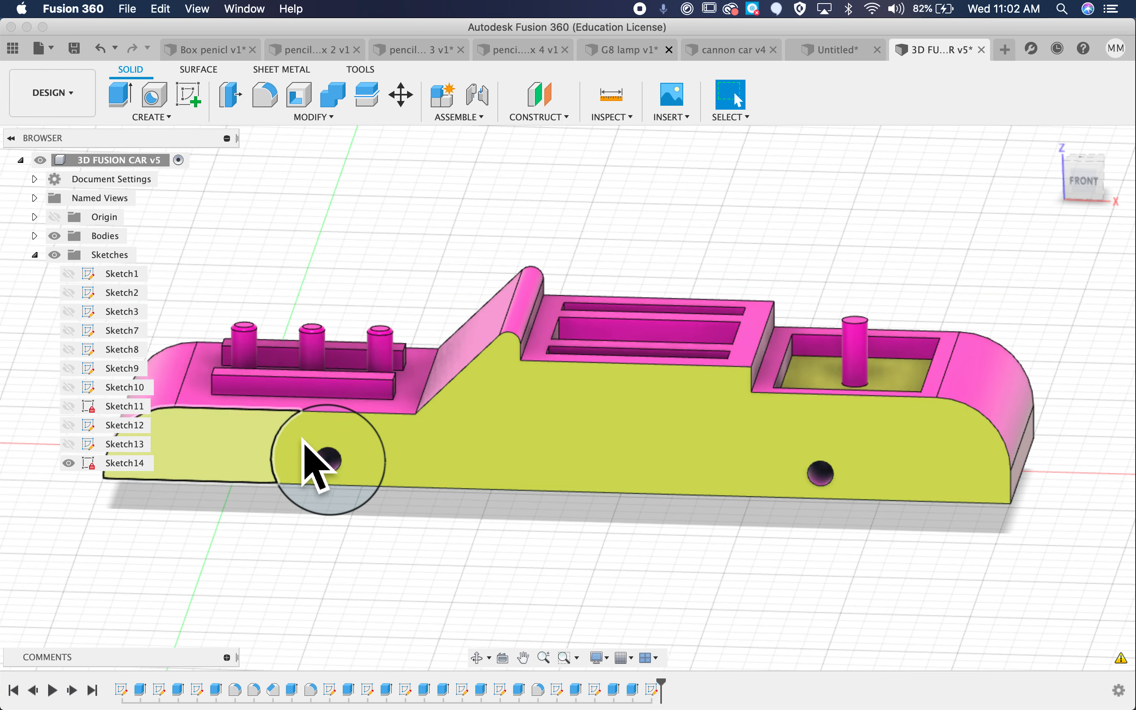
Hide the bodies, leaving the Sketch14 wheel circle displayed for profile selection
click(361, 466)
scroll(247, 587, up, 2)
scroll(252, 570, left, 3)
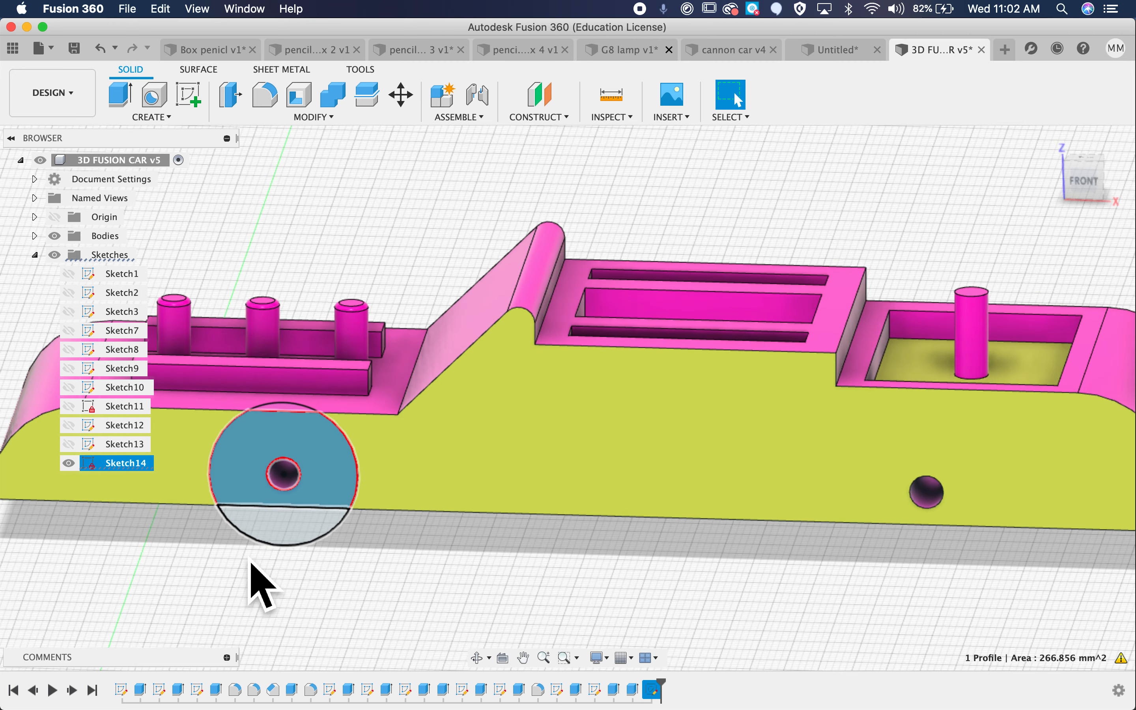
click(57, 255)
click(55, 236)
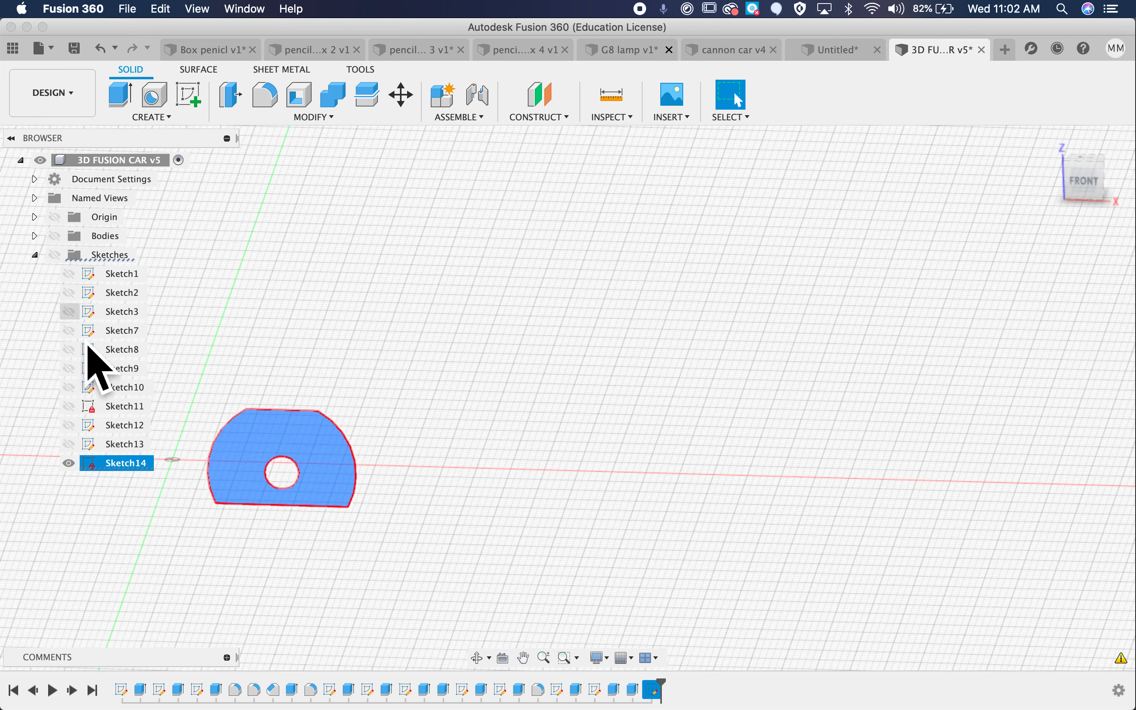
click(288, 558)
click(58, 259)
Extrude the three wheel circle regions around the axle hole 7 mm outward as a join, with the bodies shown again
click(324, 522)
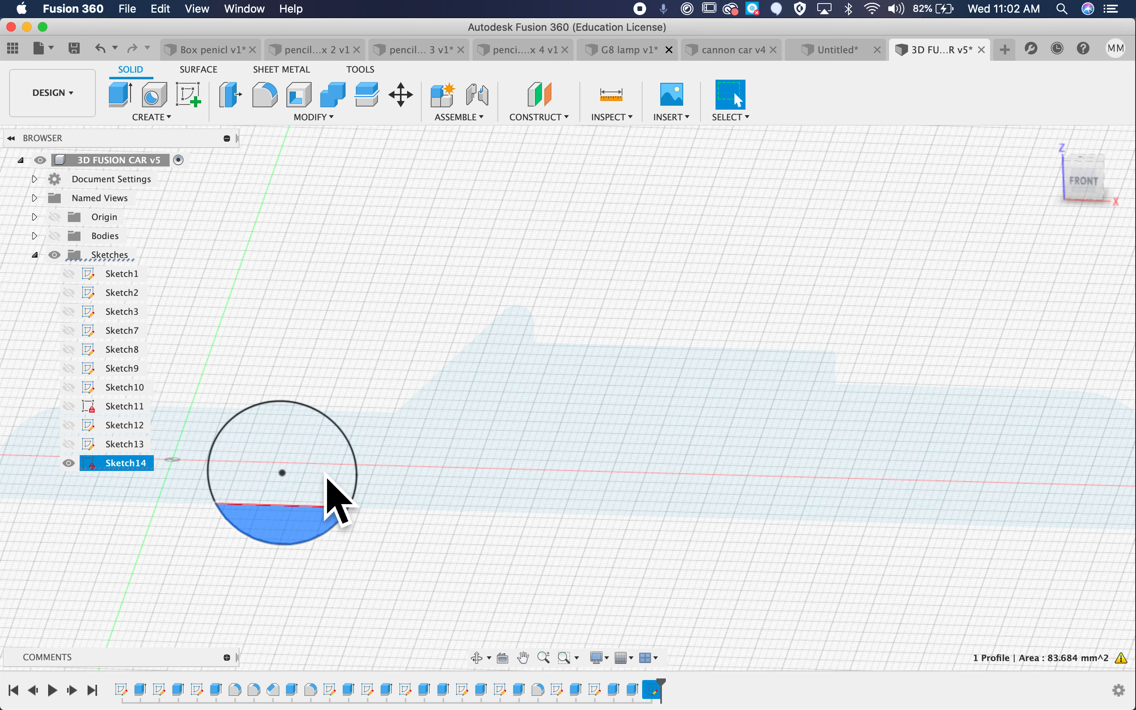
shift+click(326, 465)
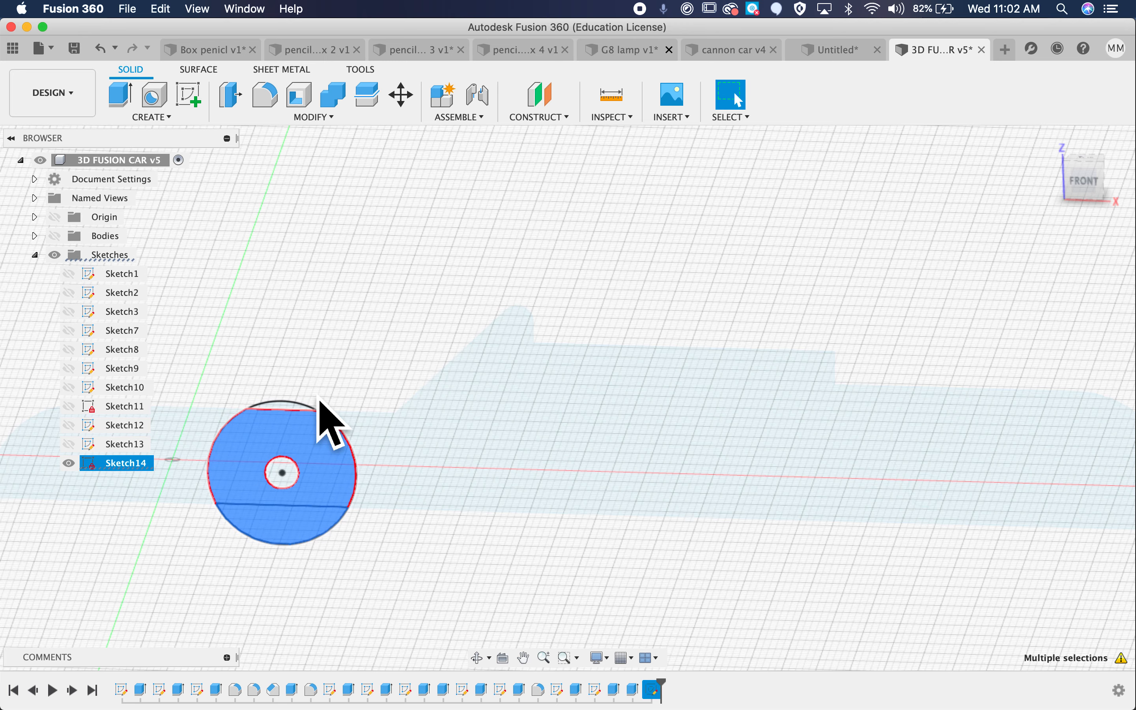
scroll(319, 399, up, 2)
click(195, 422)
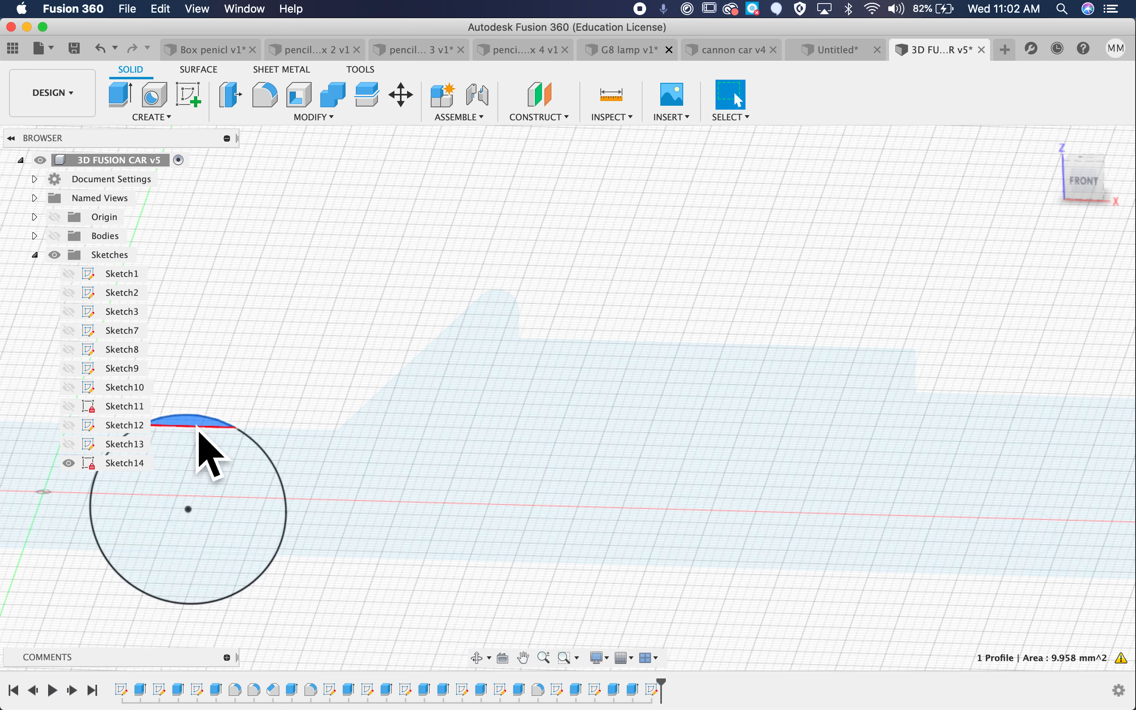
click(230, 470)
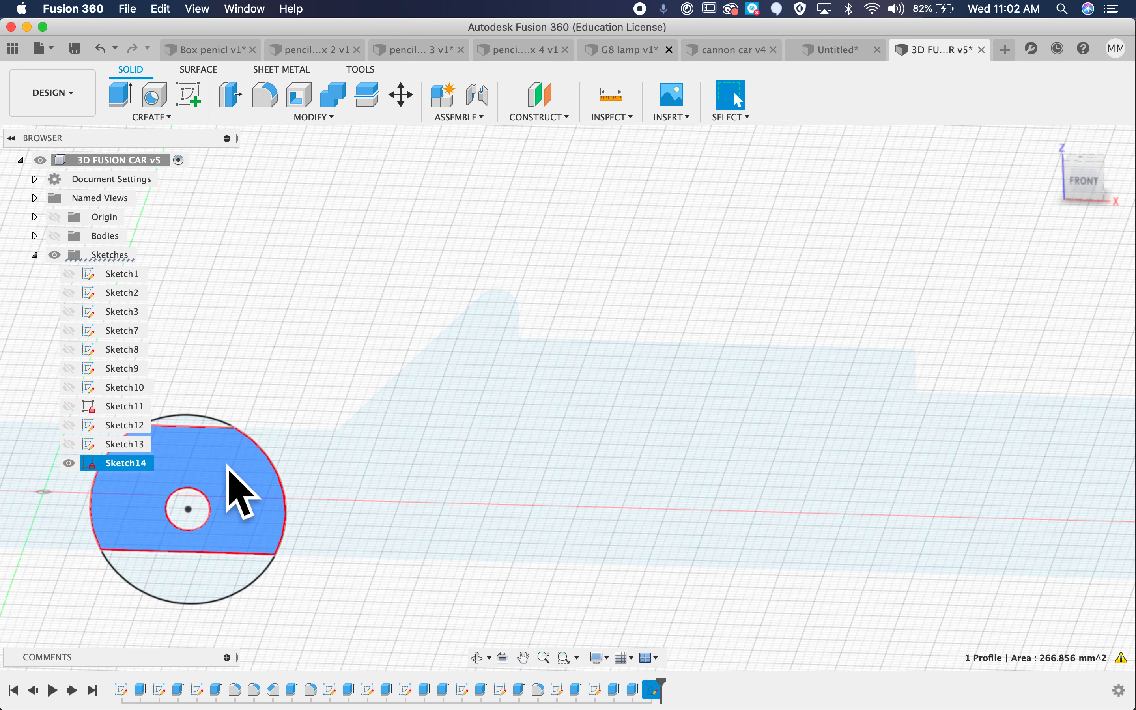
click(131, 105)
click(215, 594)
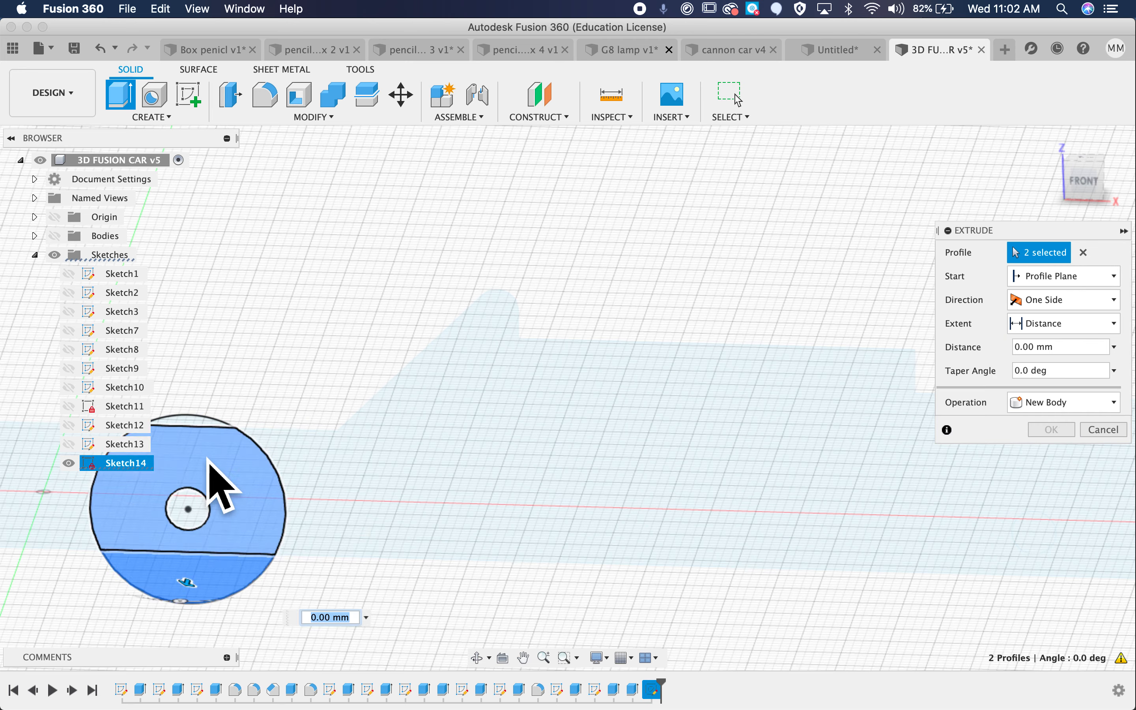
click(201, 424)
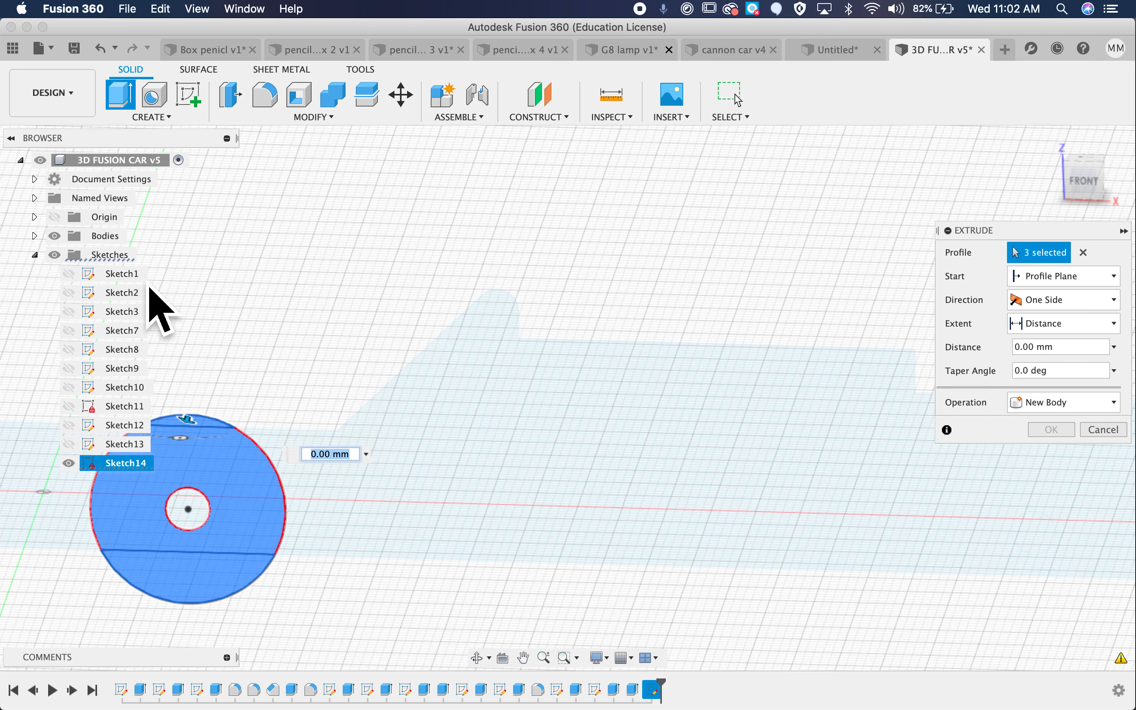
click(55, 236)
shift+middle_drag(231, 328, 210, 415)
drag(125, 528, 125, 604)
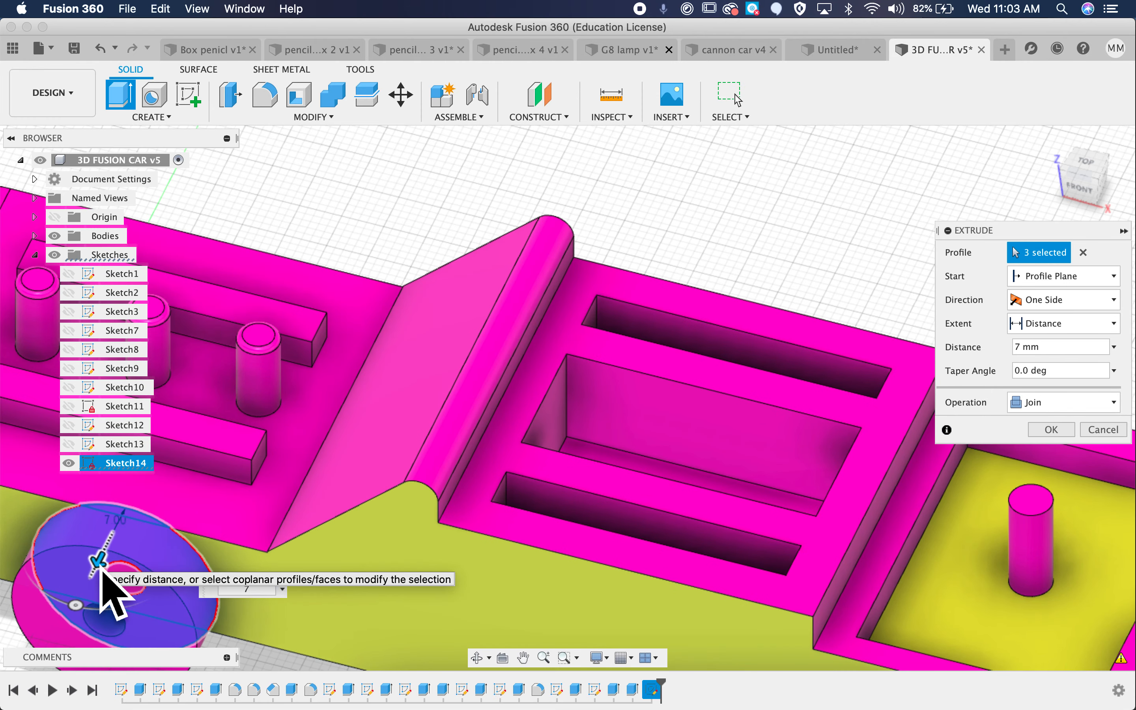
key(Return)
shift+middle_drag(100, 569, 462, 502)
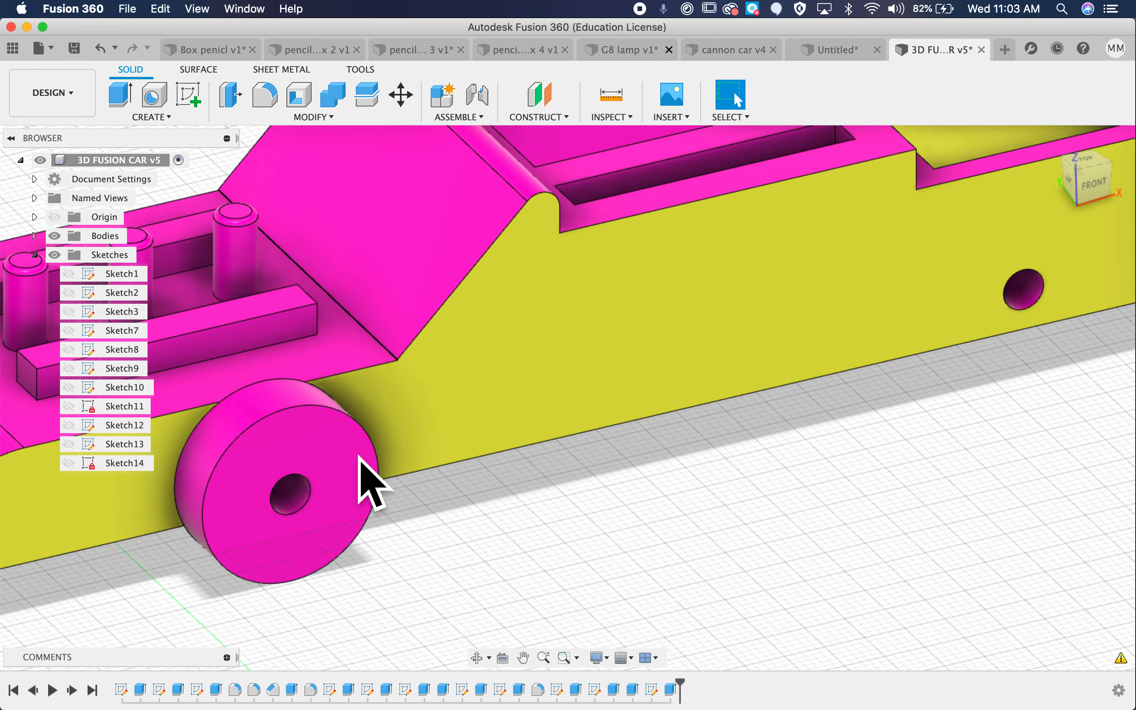
Edit the wheel extrusion and change its operation to New Body
click(35, 236)
double_click(671, 689)
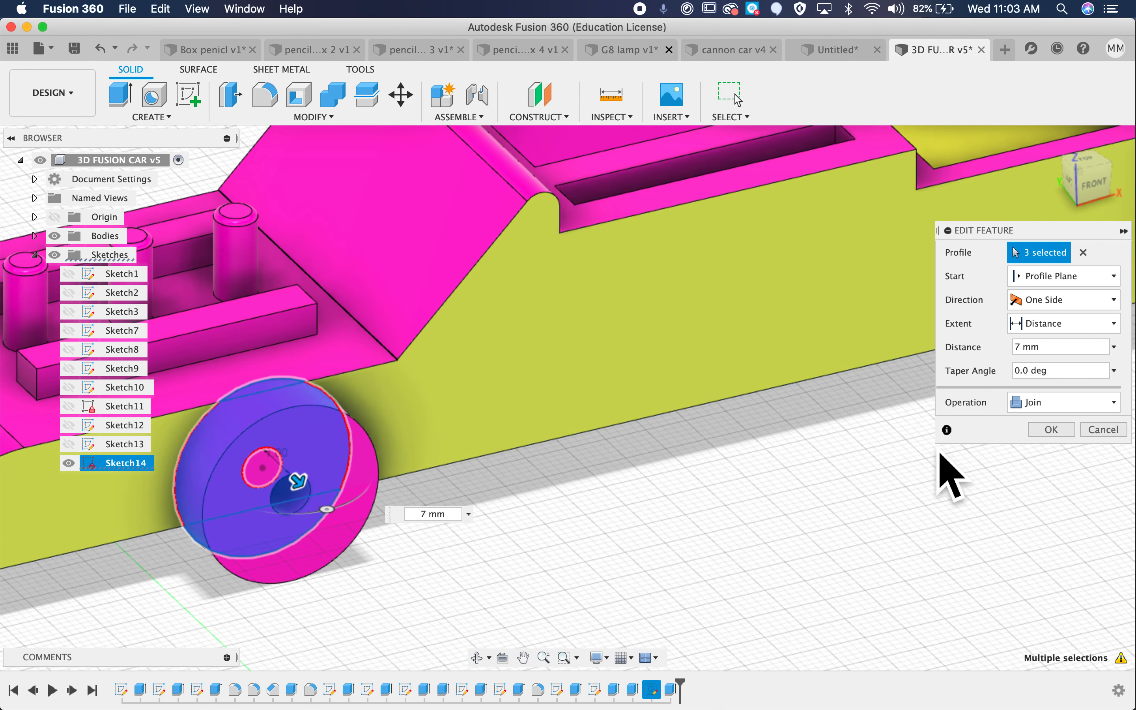
click(1057, 403)
click(1067, 473)
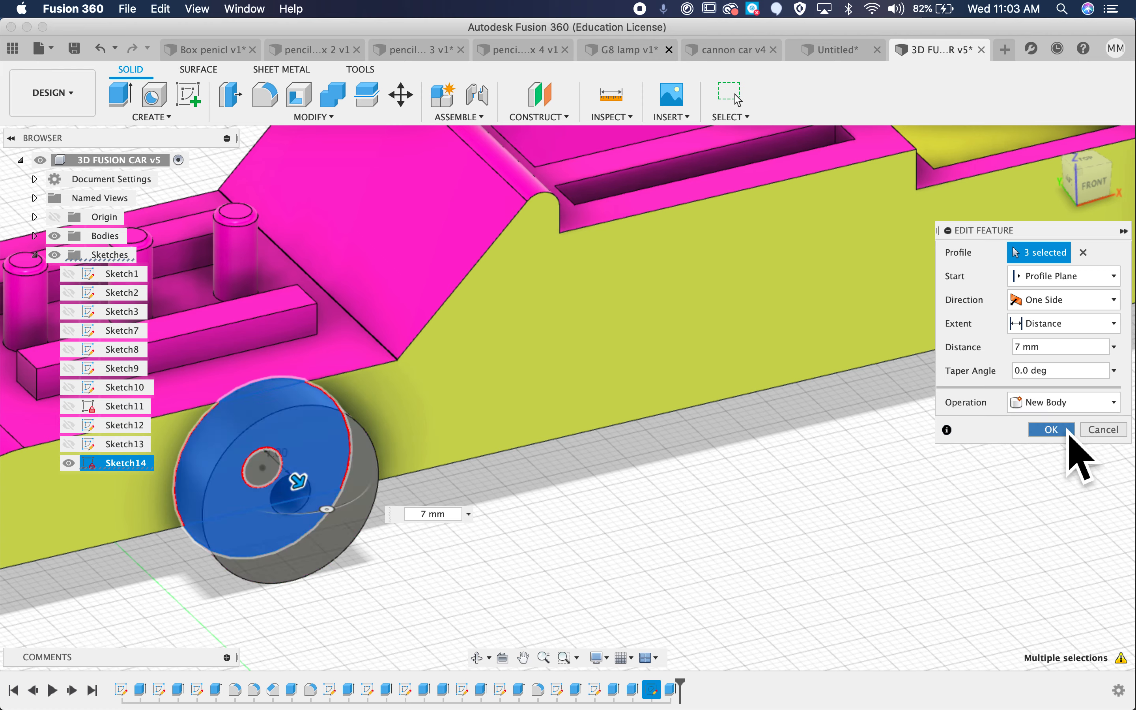
click(1069, 434)
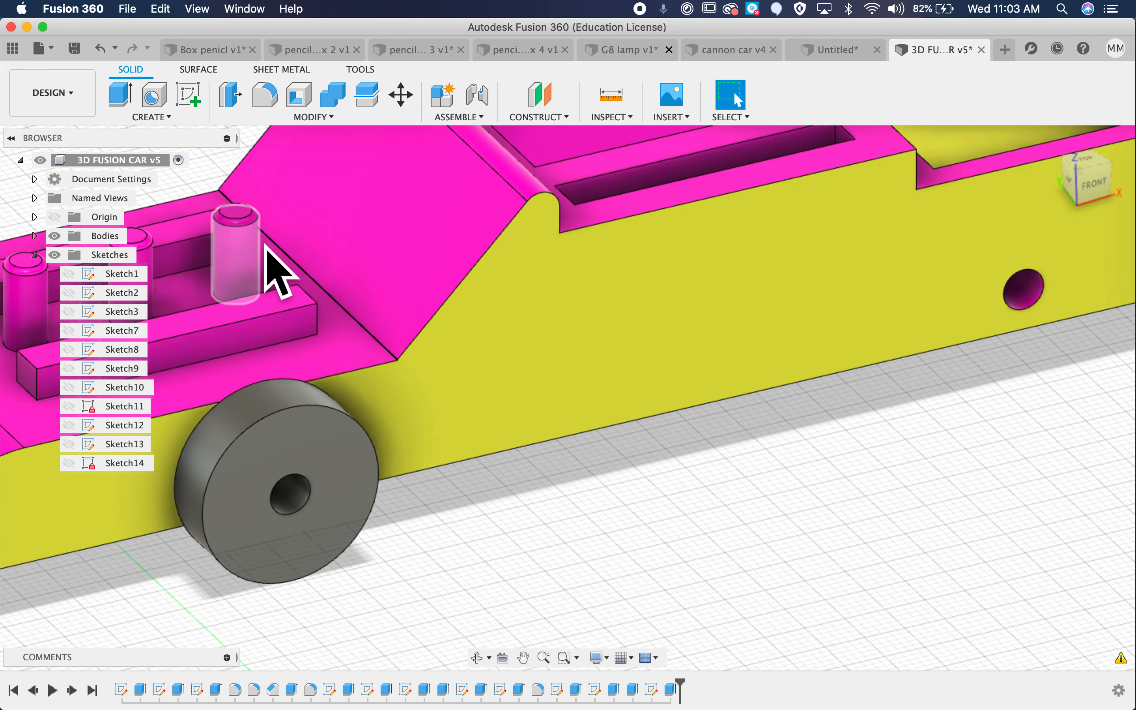
Start a rectangular pattern of the wheel body along the Y axis and the car's side edge, with quantity 2 in both directions
click(180, 117)
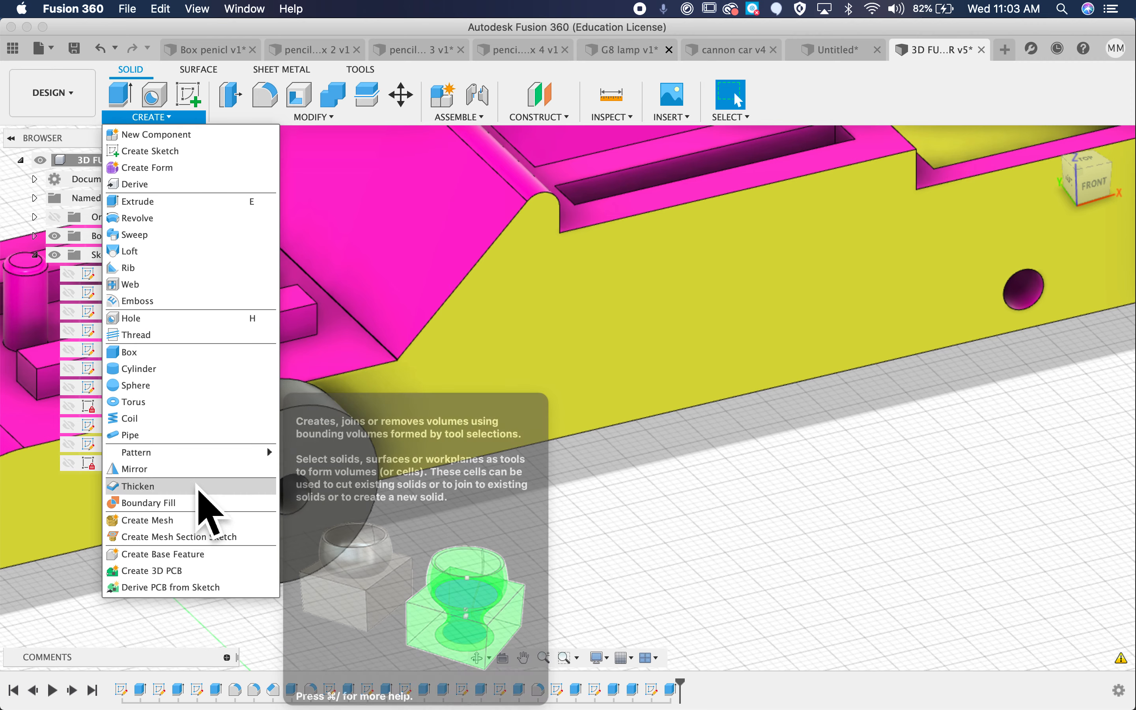
mouse_move(202, 452)
click(306, 458)
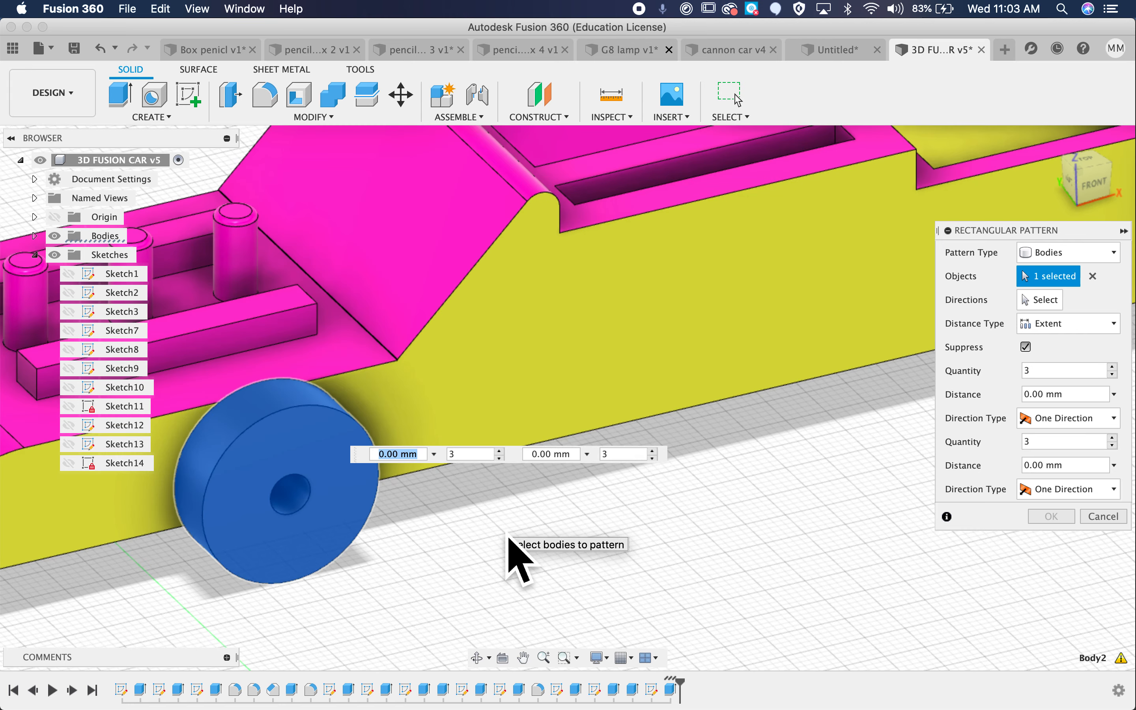
shift+scroll(509, 537, left, 5)
scroll(508, 536, down, 5)
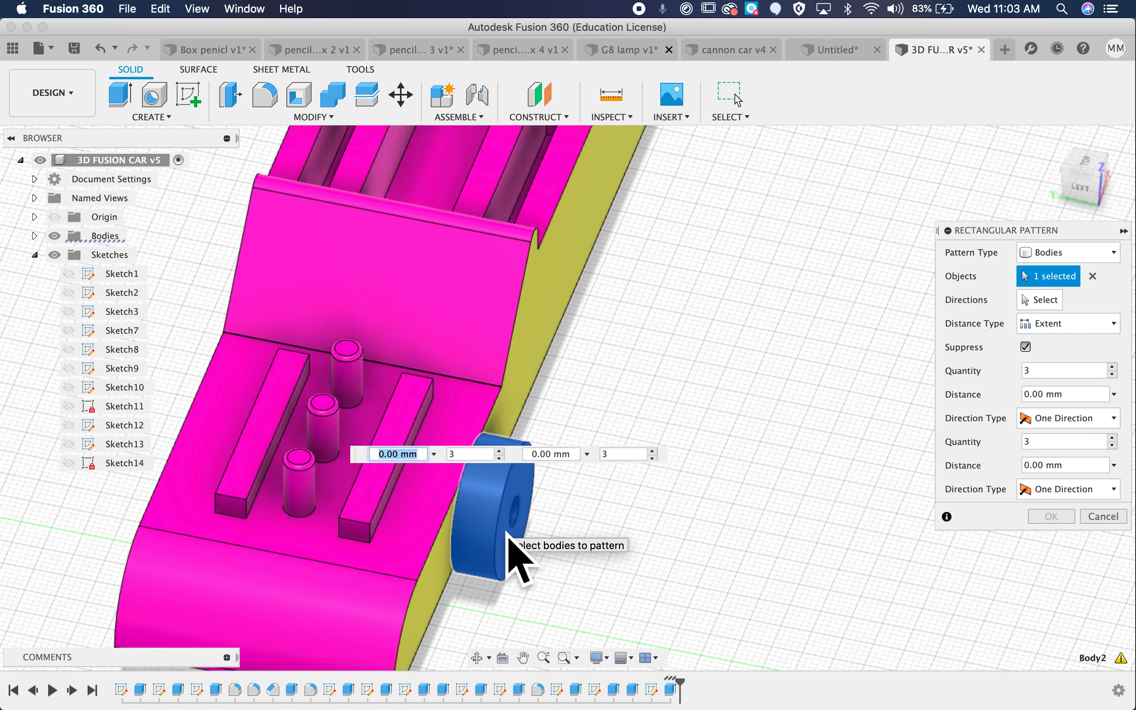
shift+scroll(890, 394, up, 5)
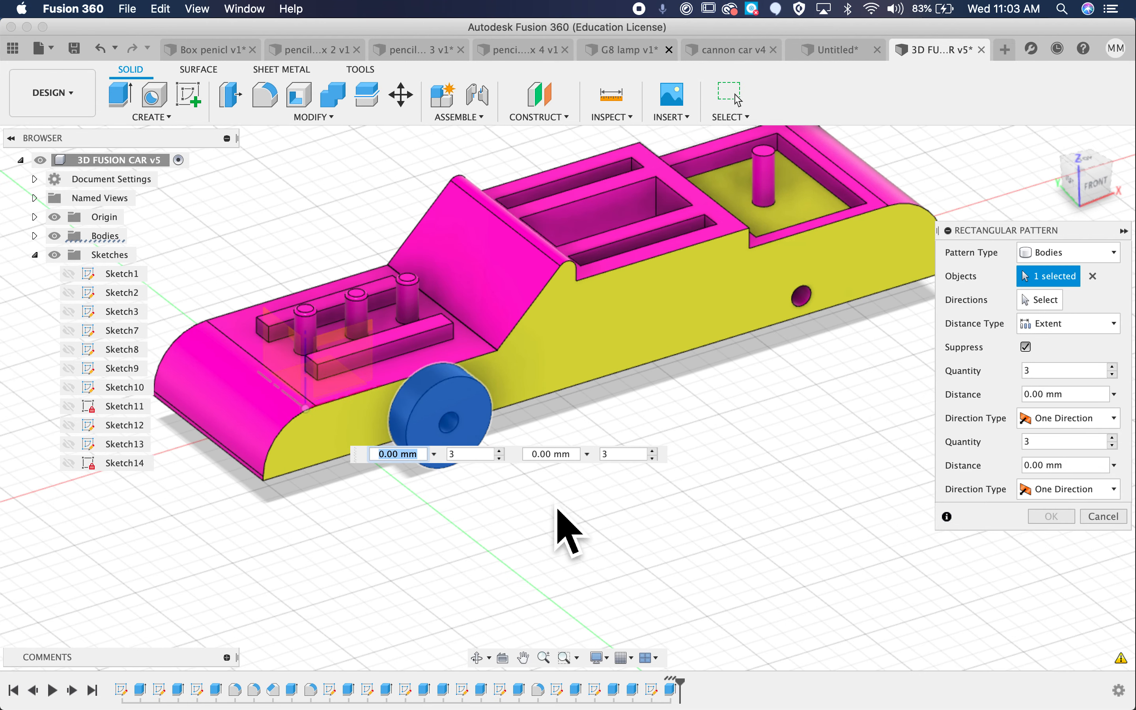
click(1040, 303)
click(312, 404)
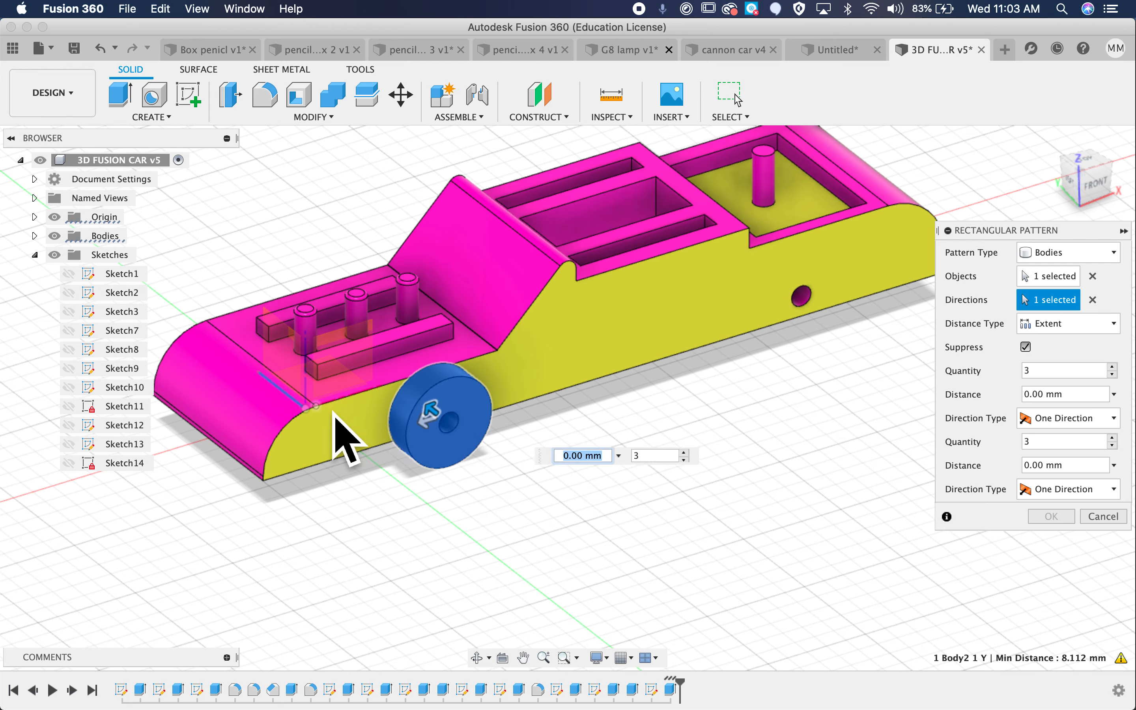
click(345, 407)
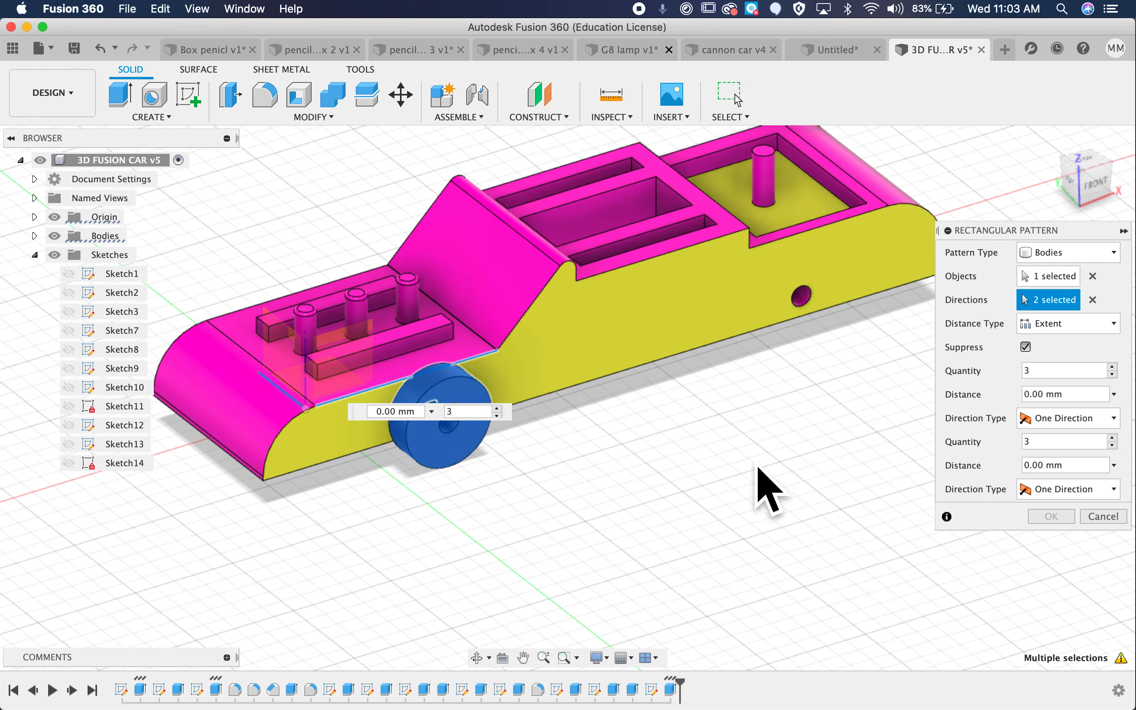
click(1111, 375)
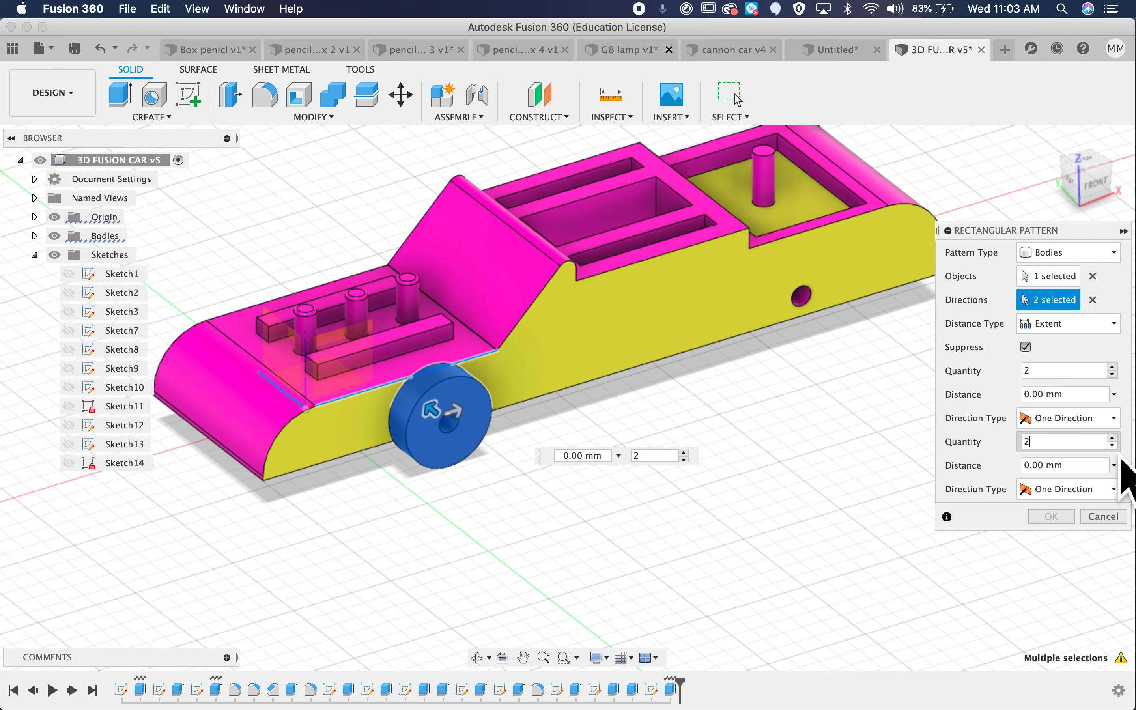
Space the wheel copies about 97.8 mm along the car's length and about 52.7 mm across its width, completing the pattern
drag(469, 416, 888, 380)
shift+middle_drag(677, 476, 730, 458)
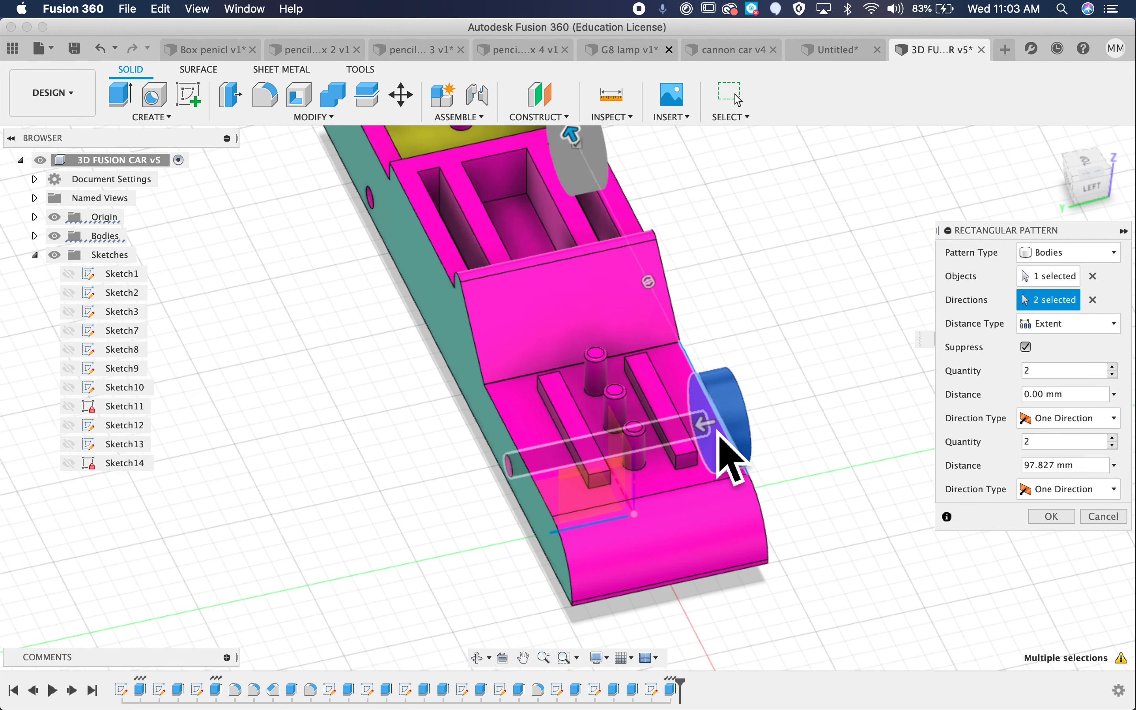
drag(714, 432, 481, 478)
key(Tab)
click(1068, 517)
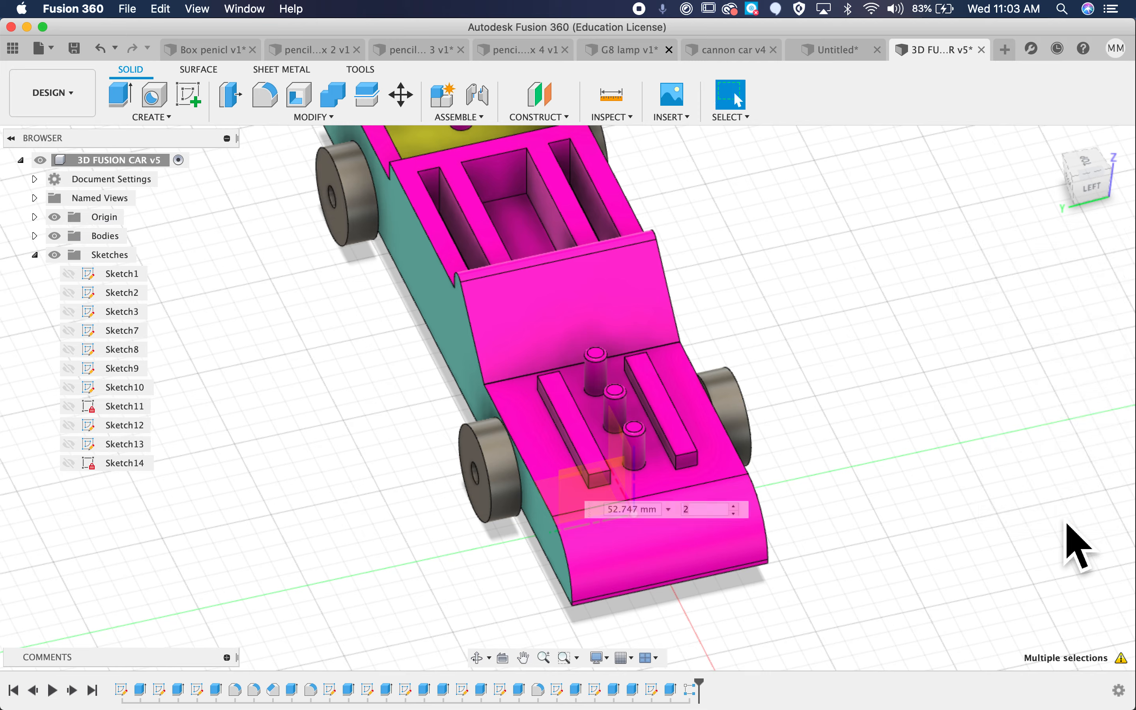
shift+scroll(962, 515, right, 5)
shift+scroll(962, 515, right, 3)
shift+scroll(905, 492, down, 4)
shift+scroll(905, 492, up, 4)
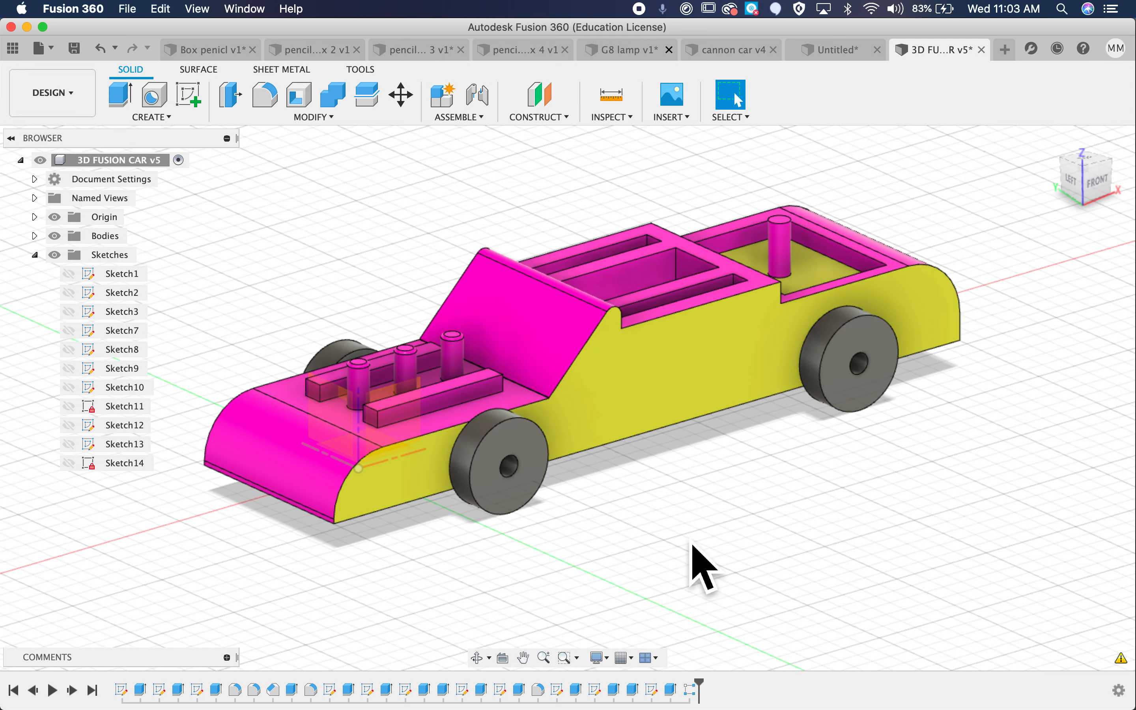
shift+scroll(692, 545, right, 3)
key(m)
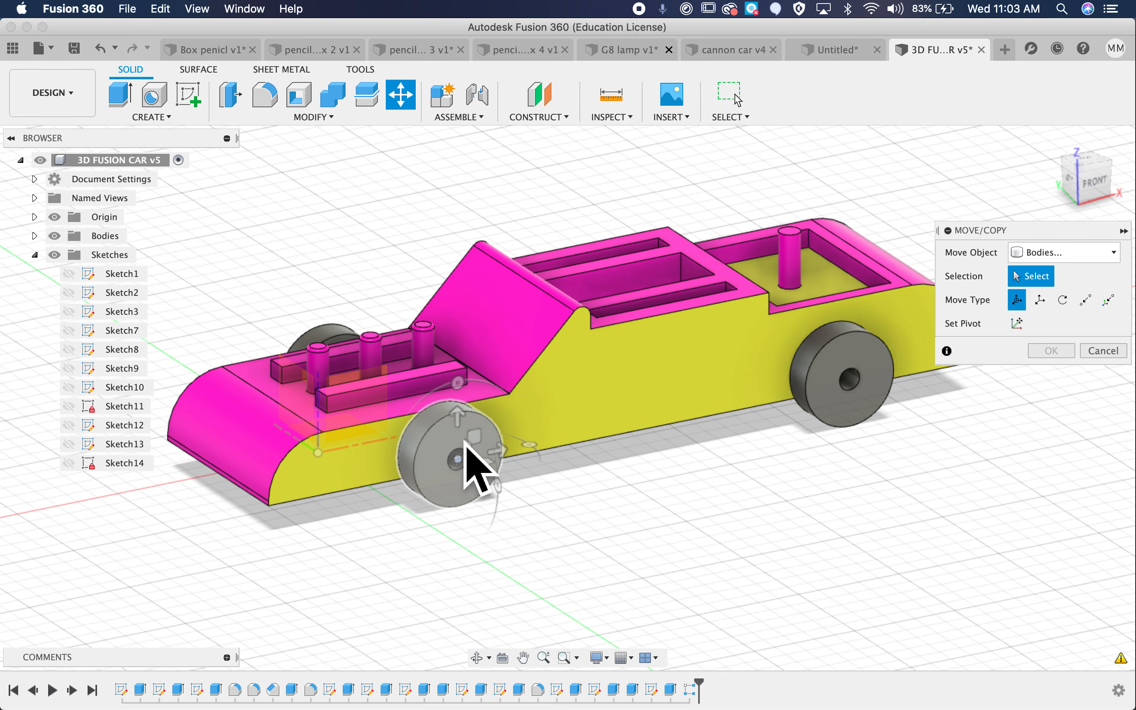
click(466, 444)
click(1017, 489)
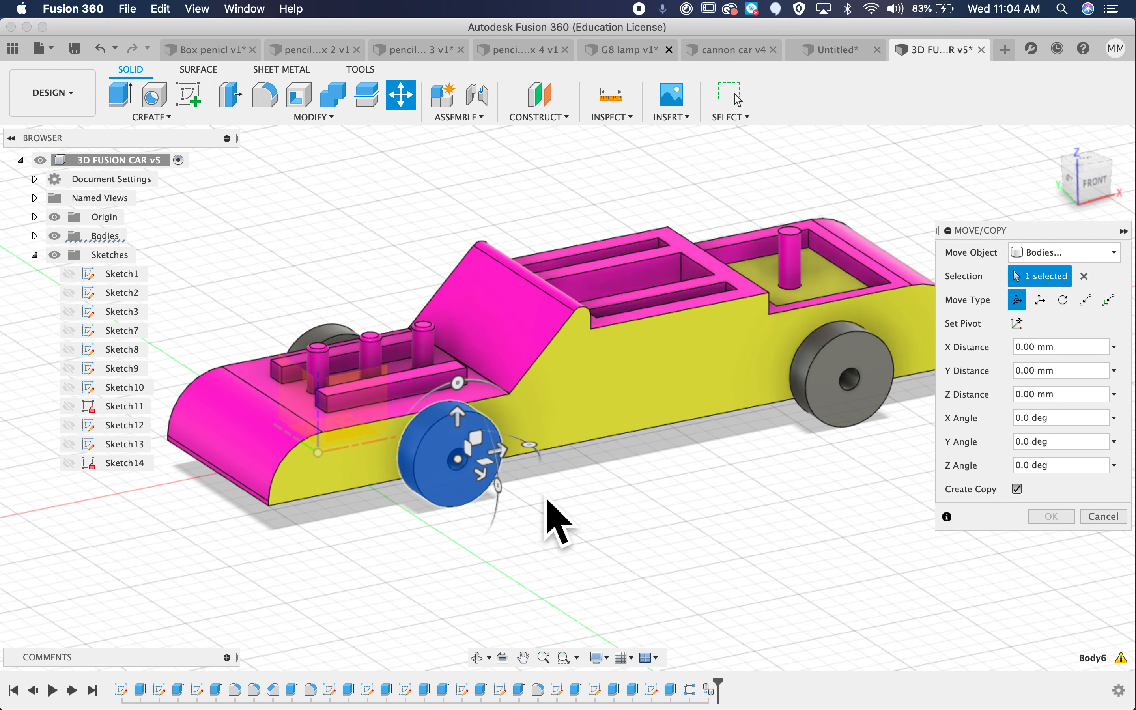
drag(493, 451, 234, 505)
key(Escape)
key(Escape)
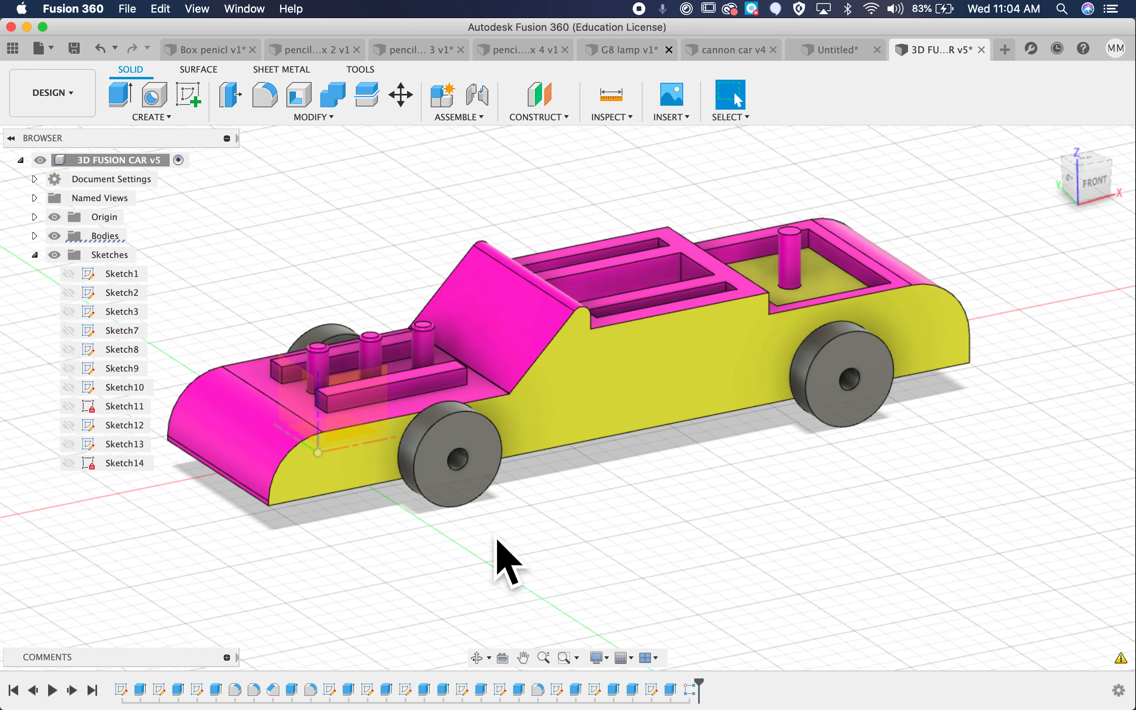
Start a decal using the image elephant jpg.jpeg from the computer's Downloads folder
shift+middle_drag(544, 534, 567, 529)
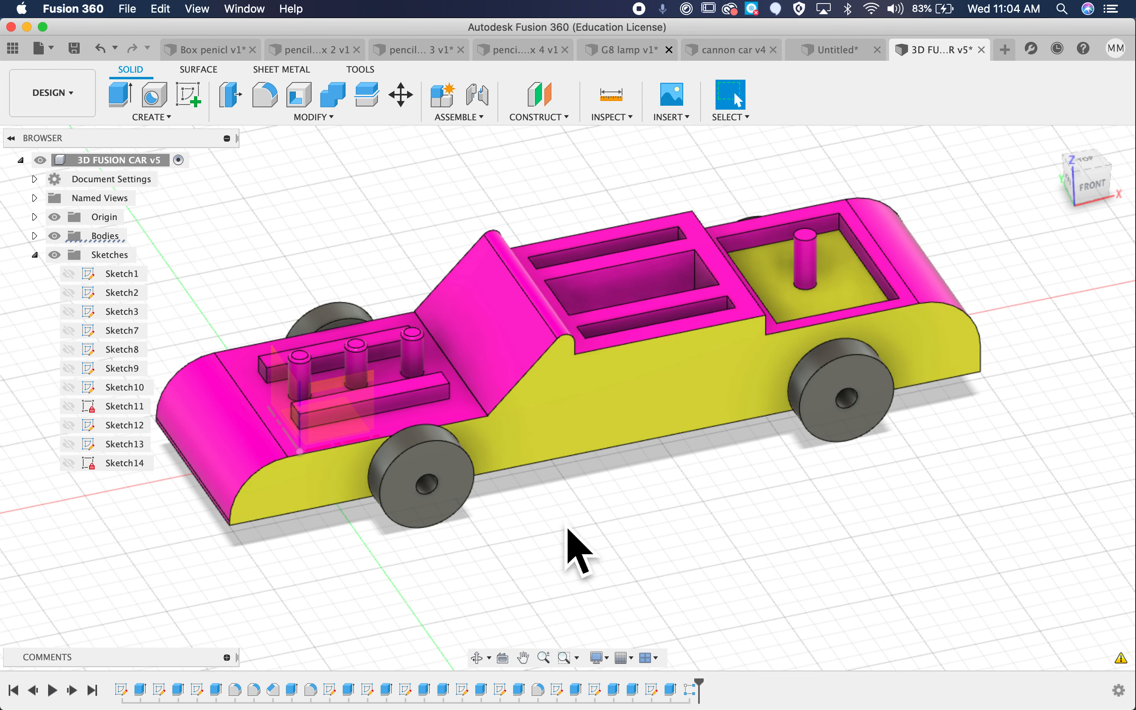
click(677, 119)
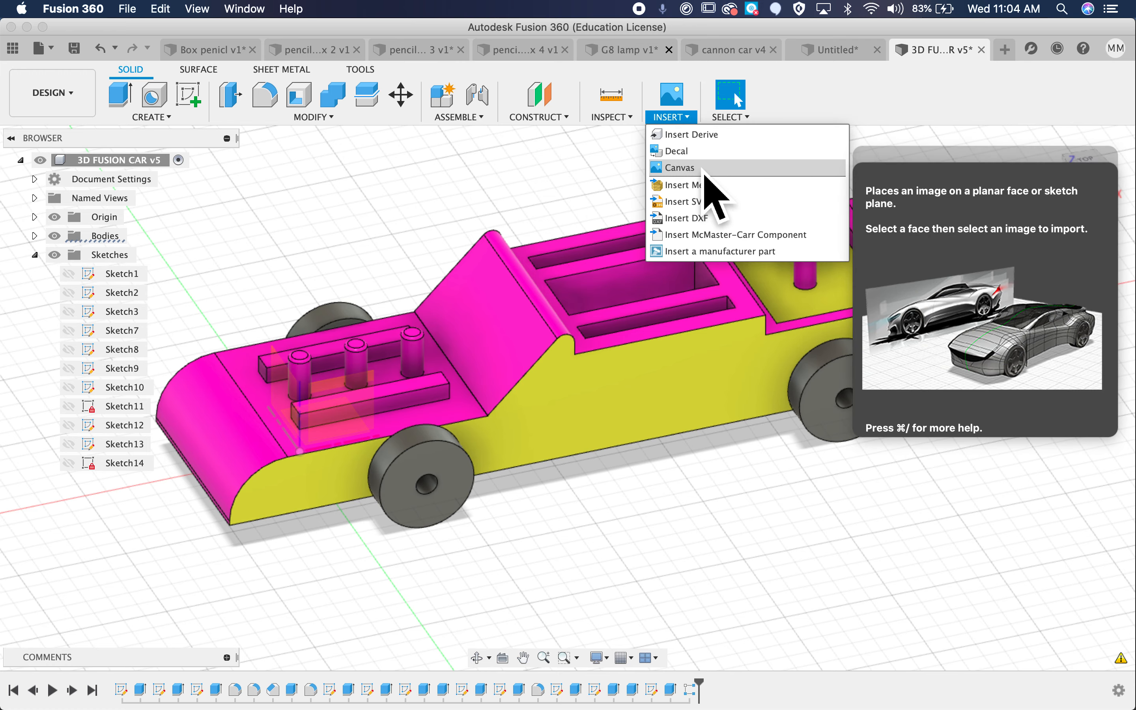
click(706, 151)
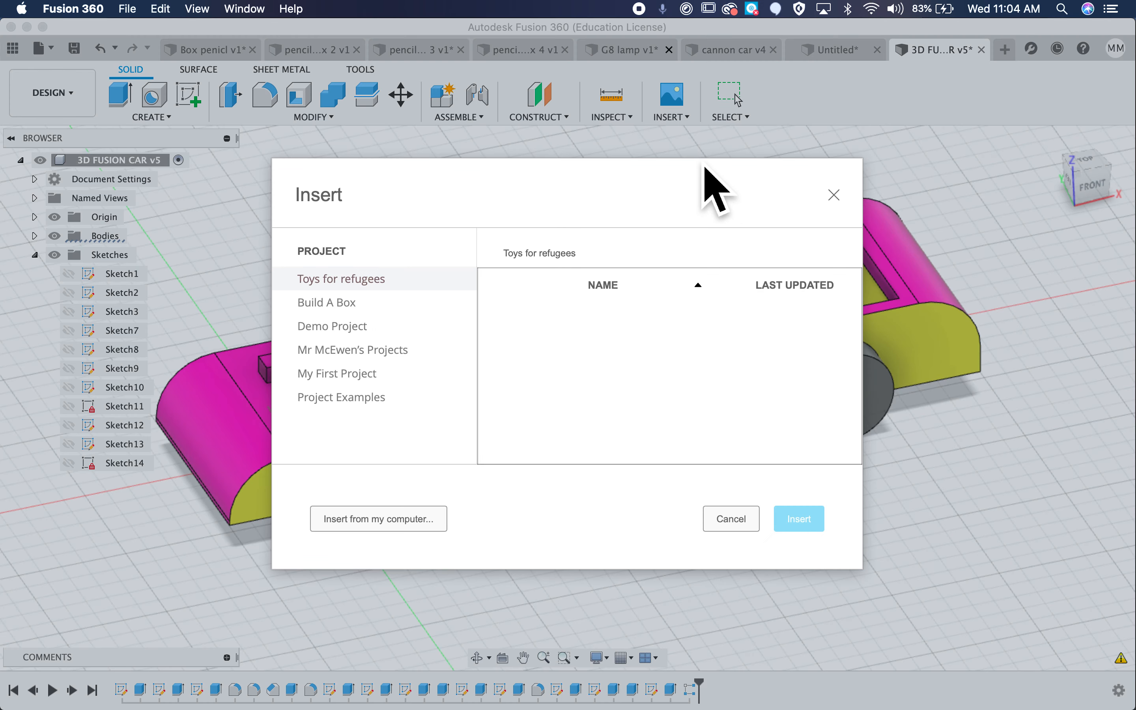
click(378, 517)
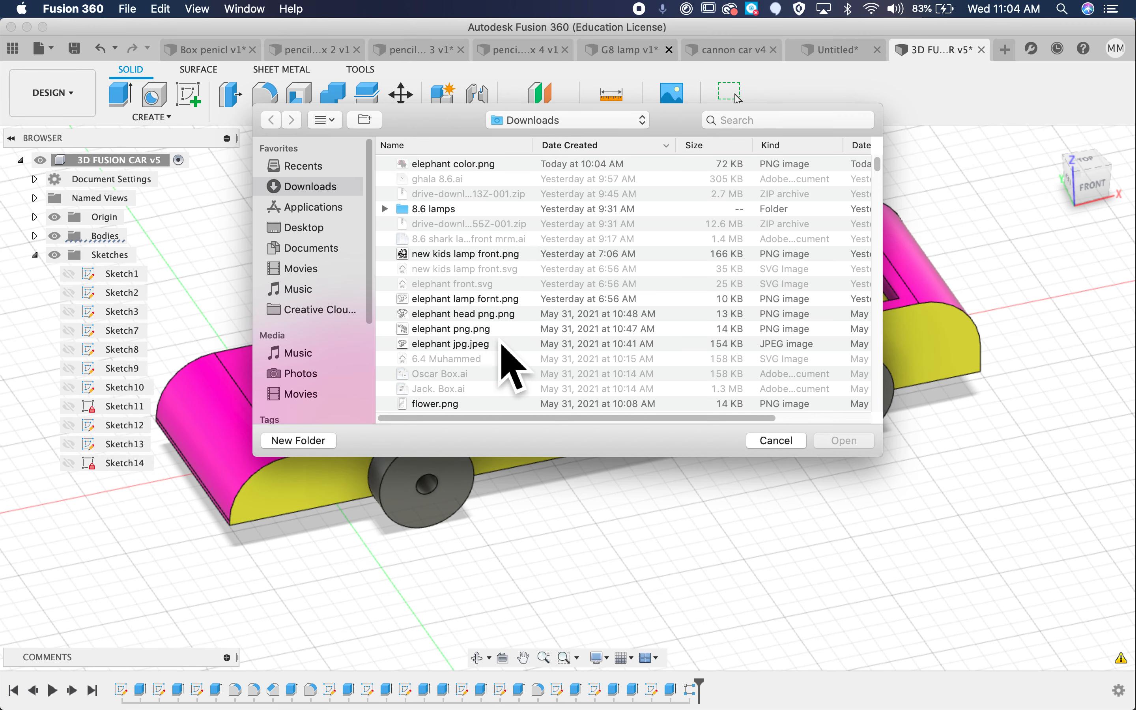
scroll(497, 358, down, 3)
double_click(472, 276)
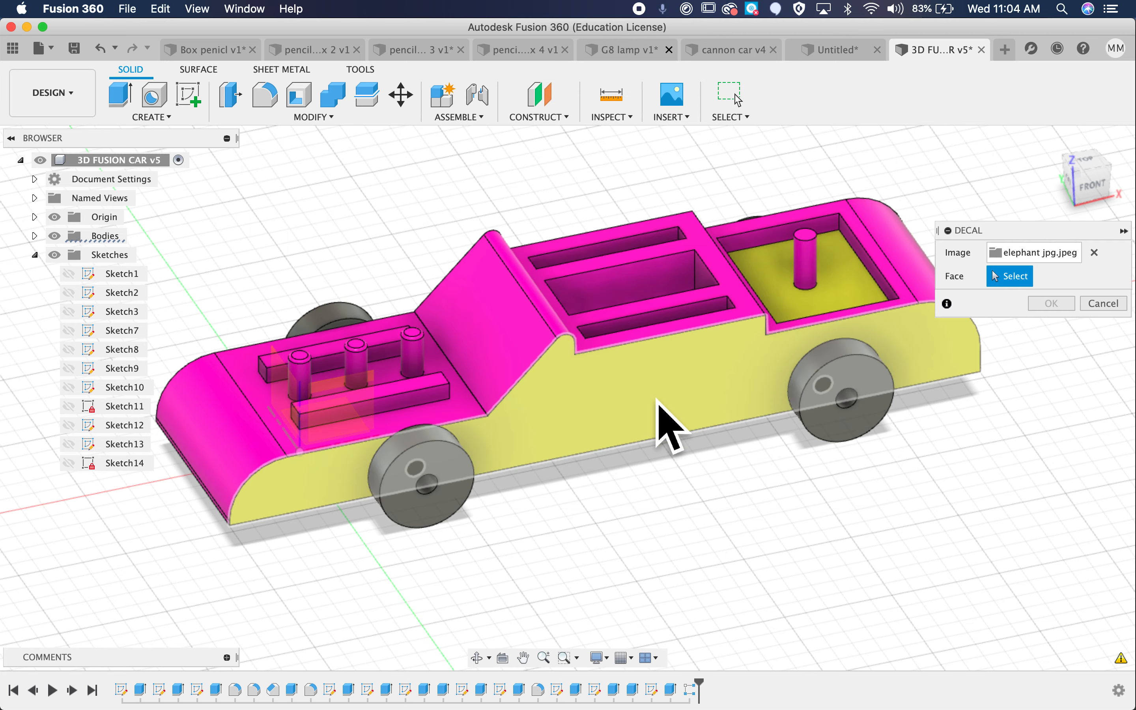
Place the elephant decal on the car's yellow side face, shrunk to fit between the wheels with an X distance of about -1.488 mm
click(657, 398)
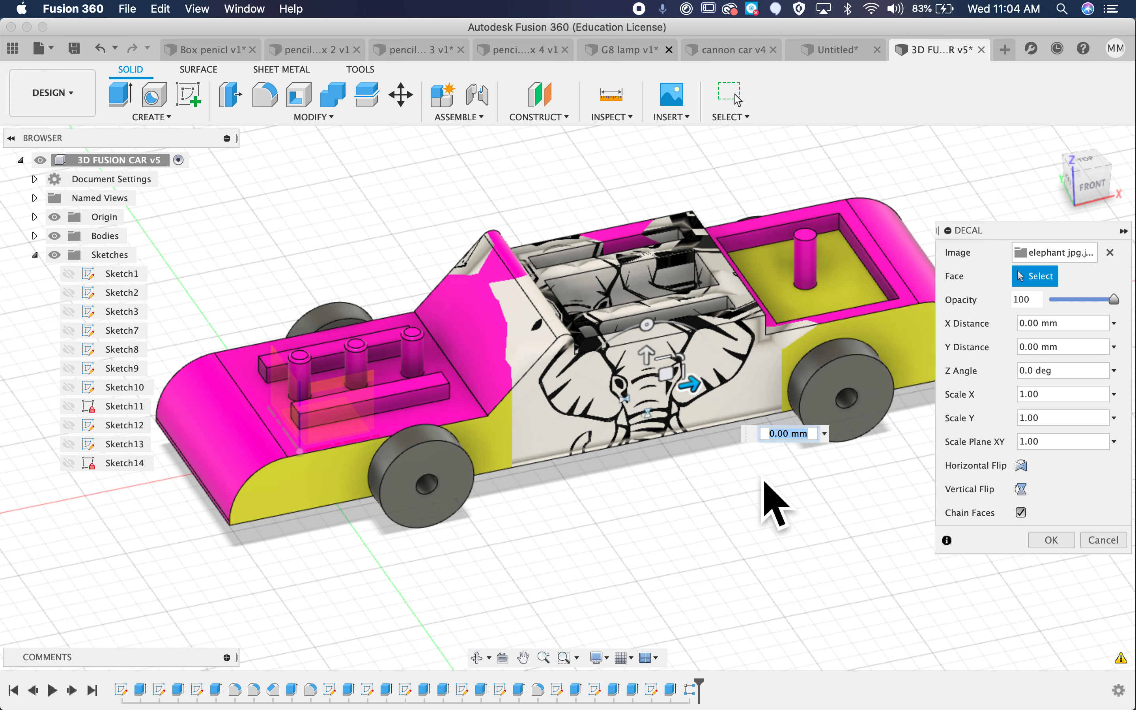
drag(691, 374, 699, 403)
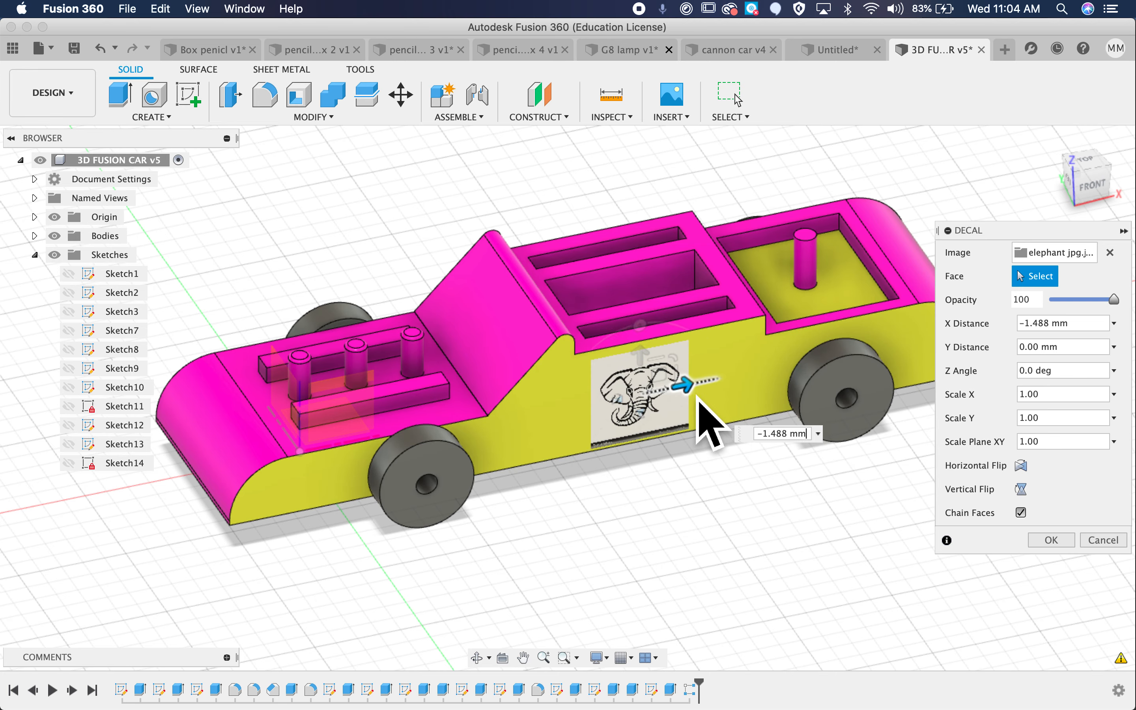
click(1052, 540)
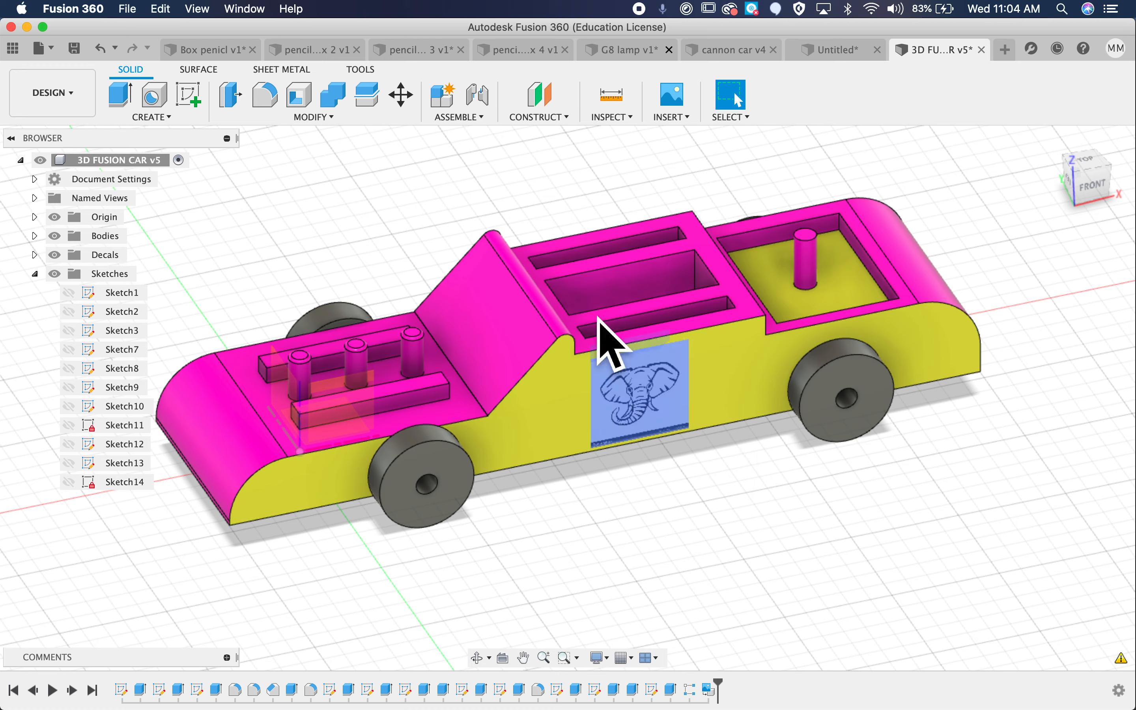
shift+scroll(704, 550, down, 5)
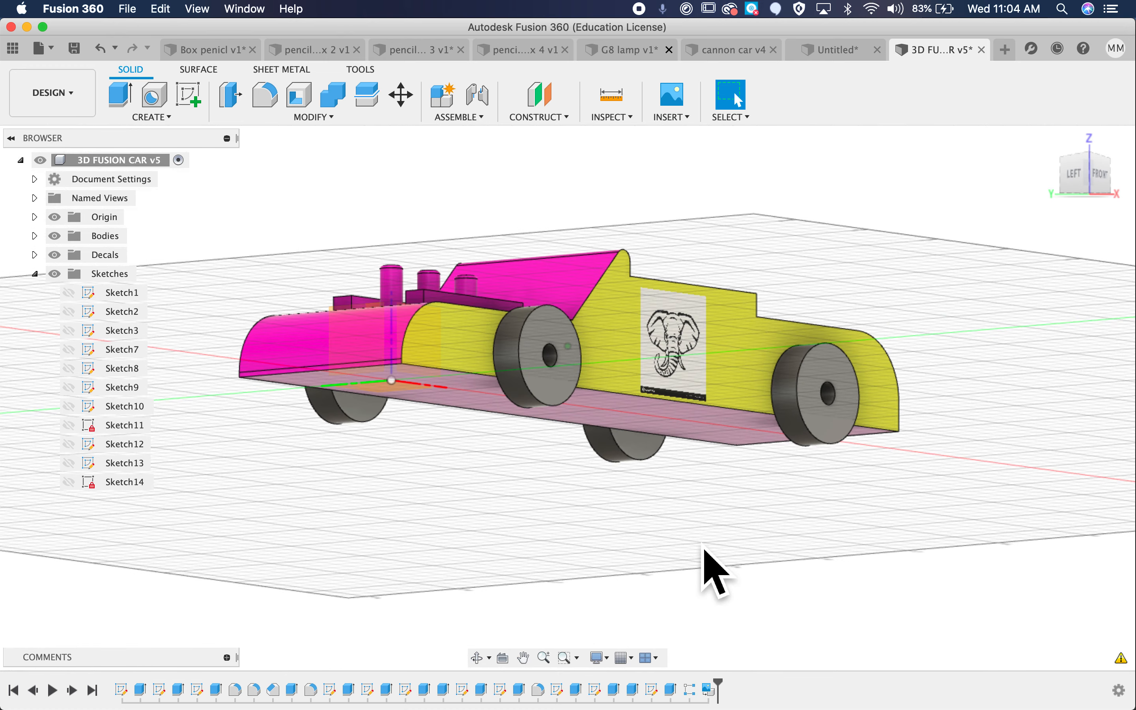
shift+scroll(704, 550, right, 4)
shift+scroll(704, 550, up, 4)
shift+scroll(705, 549, left, 5)
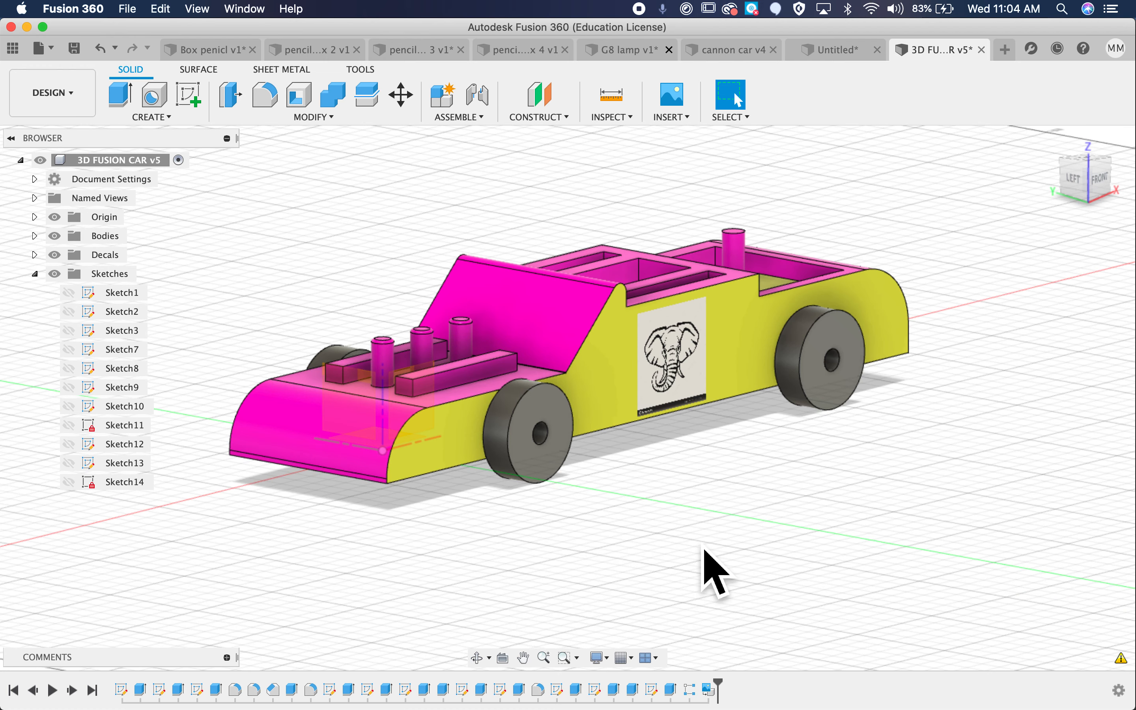
Switch to Adobe Illustrator and move the coloured elephant off the artboard to its right side
key(super+Tab)
key(super+Tab)
key(super+Tab)
key(super+Tab)
key(super+Tab)
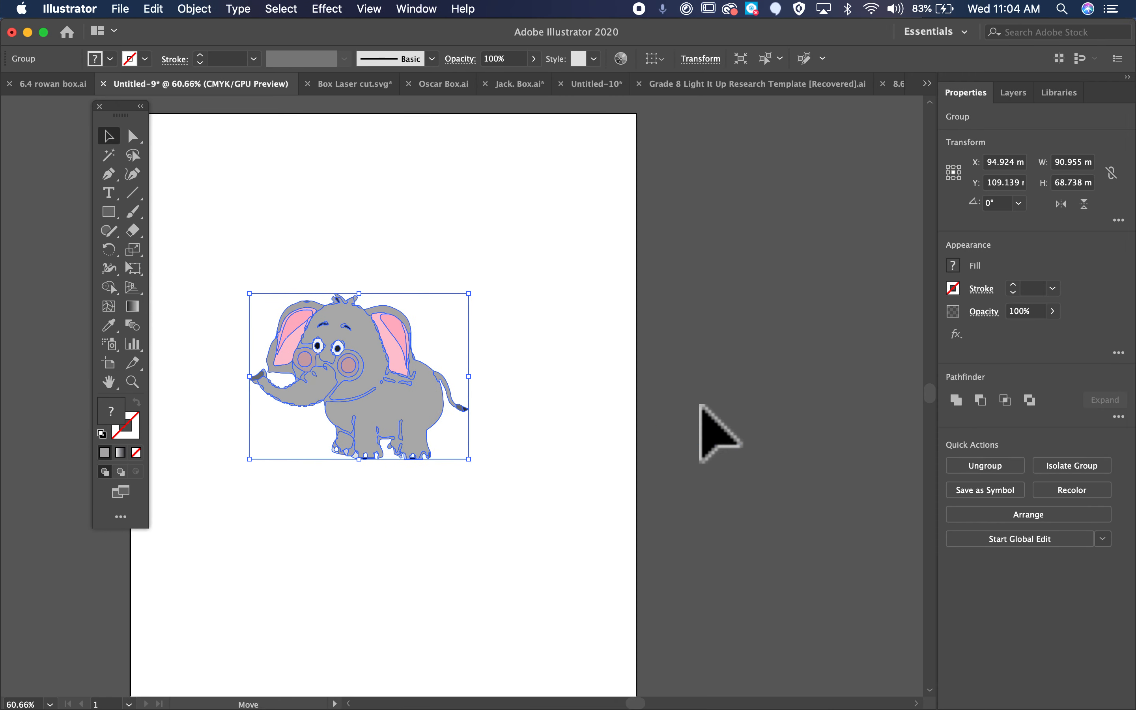
drag(373, 394, 783, 362)
Place the image elephant jpg.jpeg from Downloads onto the artboard, starting near its upper left
click(120, 9)
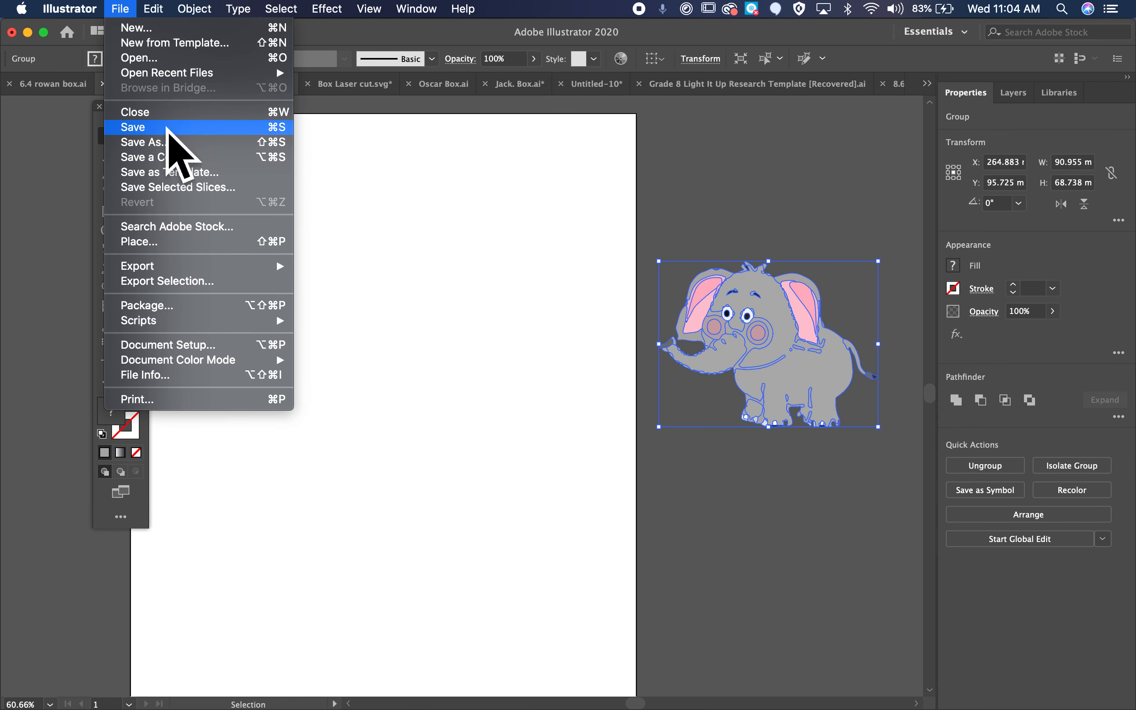
click(188, 242)
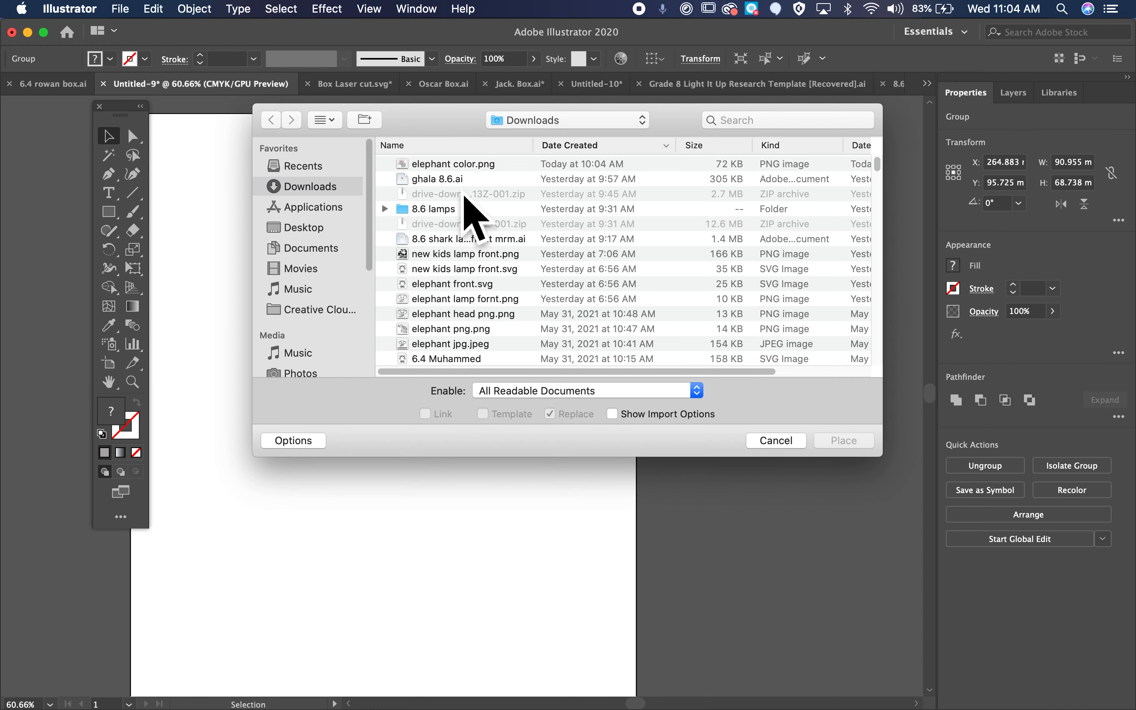
scroll(526, 317, down, 3)
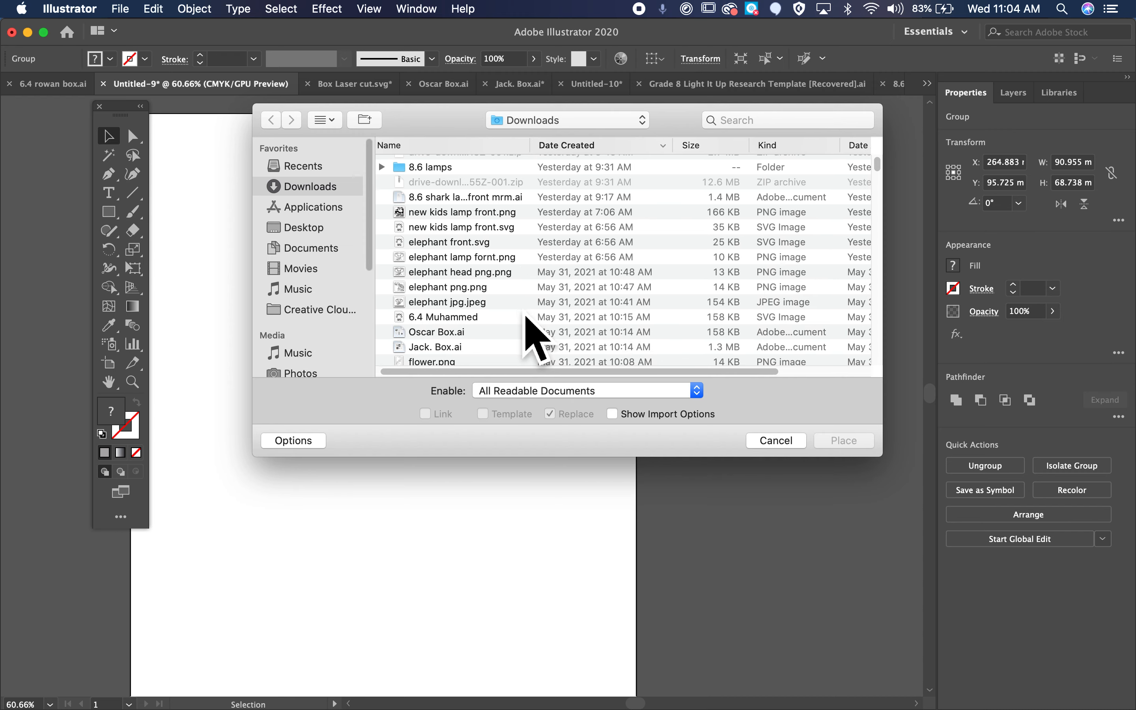
click(479, 303)
key(space)
key(space)
key(Return)
click(233, 206)
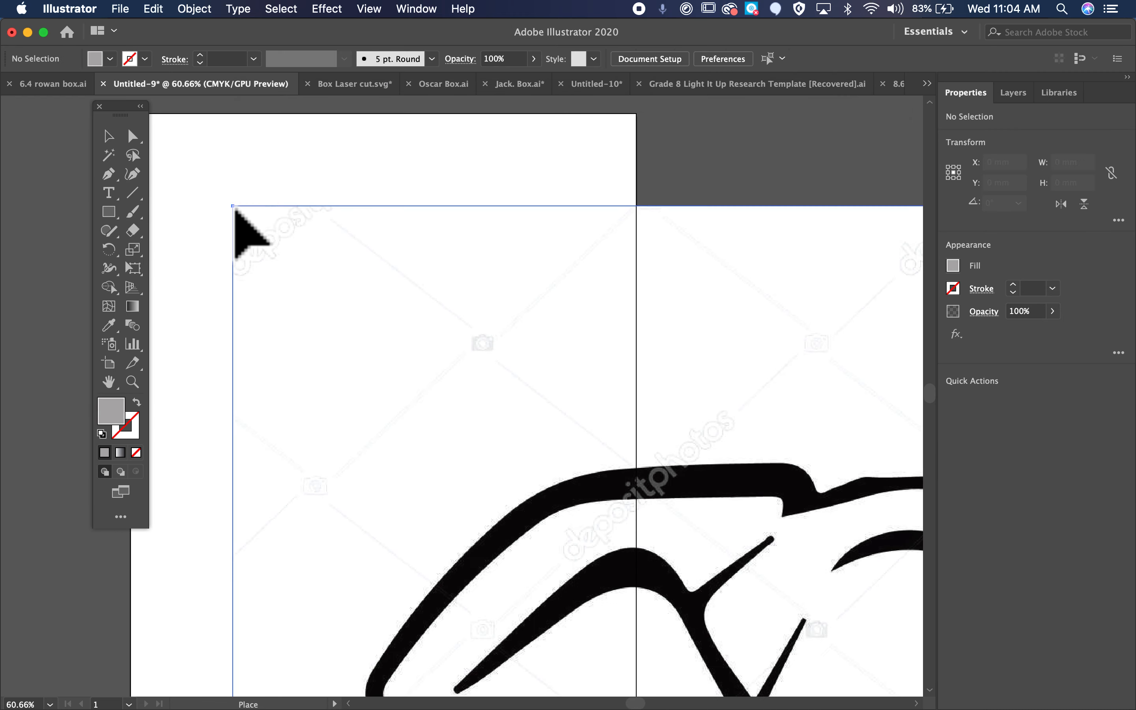
Scale the placed elephant image down proportionally to about 149 mm wide so it fits on the artboard
alt+scroll(591, 484, down, 8)
scroll(591, 483, down, 3)
scroll(591, 484, right, 2)
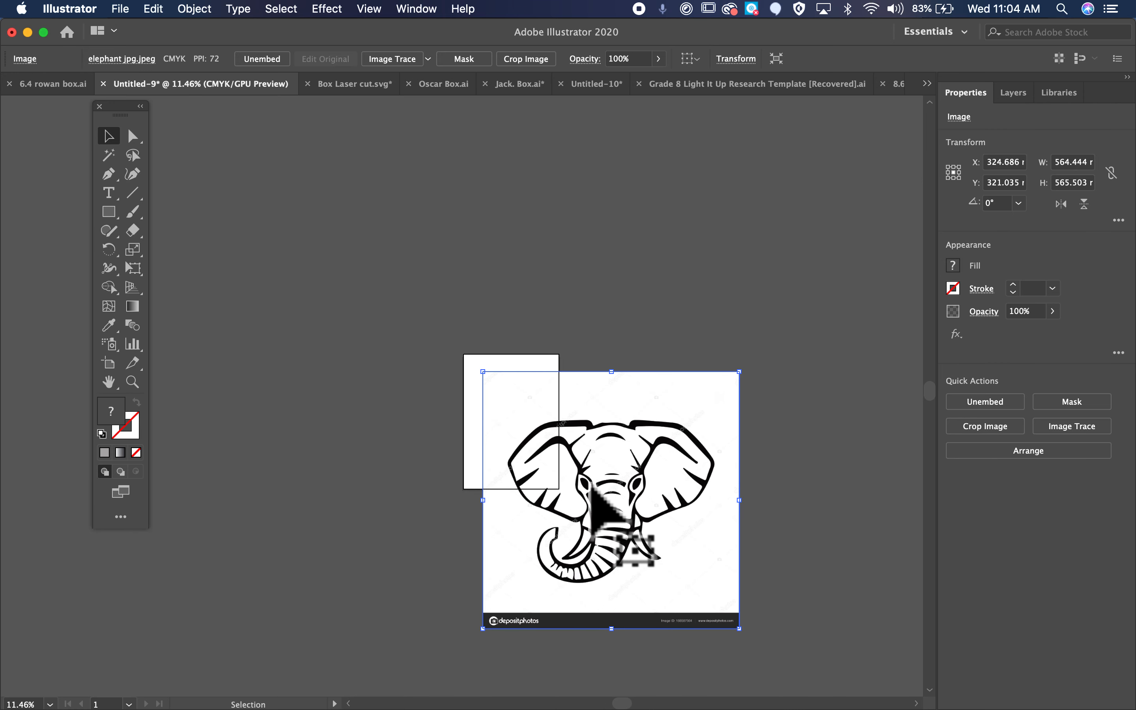
shift+drag(749, 639, 536, 465)
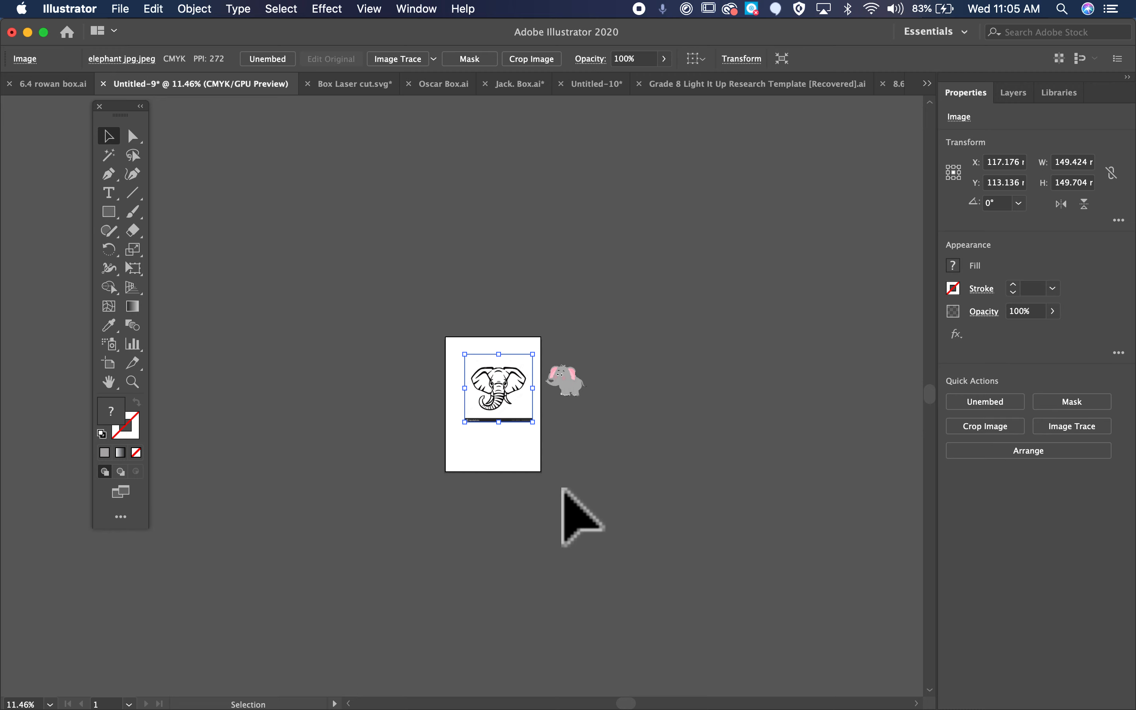
Delete the coloured elephant beside the artboard and reposition the black-and-white elephant image in the artboard's upper half
key(super+0)
click(773, 338)
key(BackSpace)
drag(596, 341, 951, 335)
drag(858, 338, 494, 356)
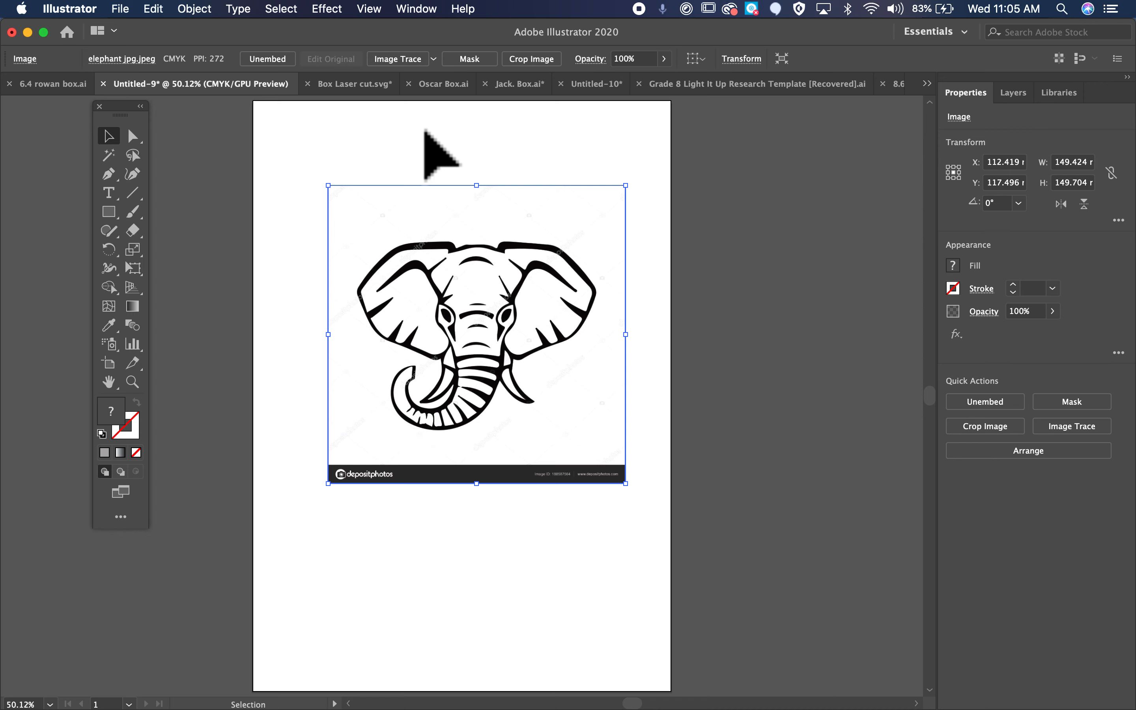
Trace the elephant image with the default preset and expand it, shifting the traced artwork partly off the artboard's right edge
click(412, 64)
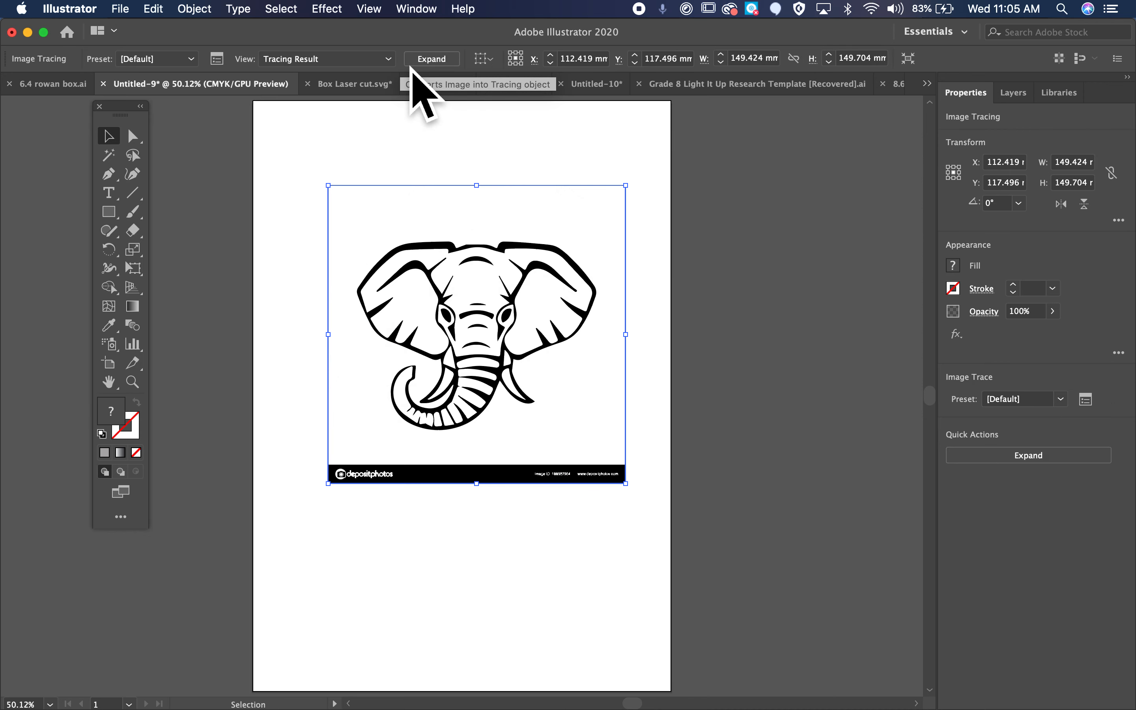
click(435, 62)
click(561, 192)
drag(499, 330, 762, 332)
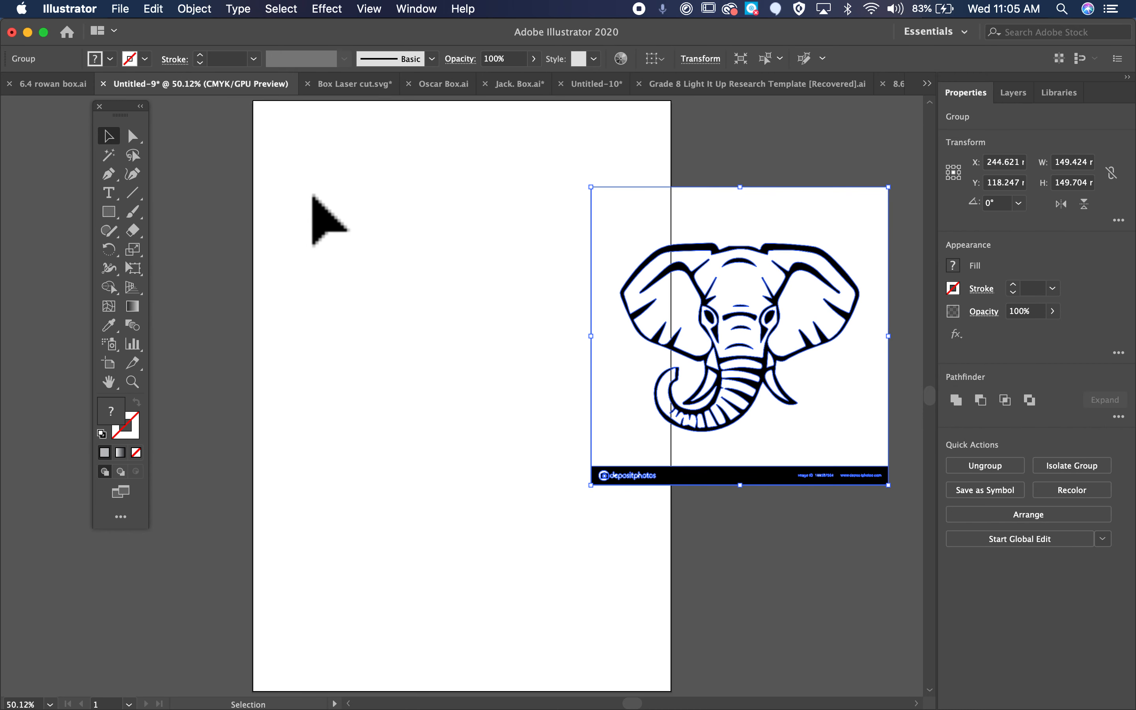
Delete the white background and the black watermark bar from the traced elephant, and centre the remaining elephant on the artboard
click(405, 220)
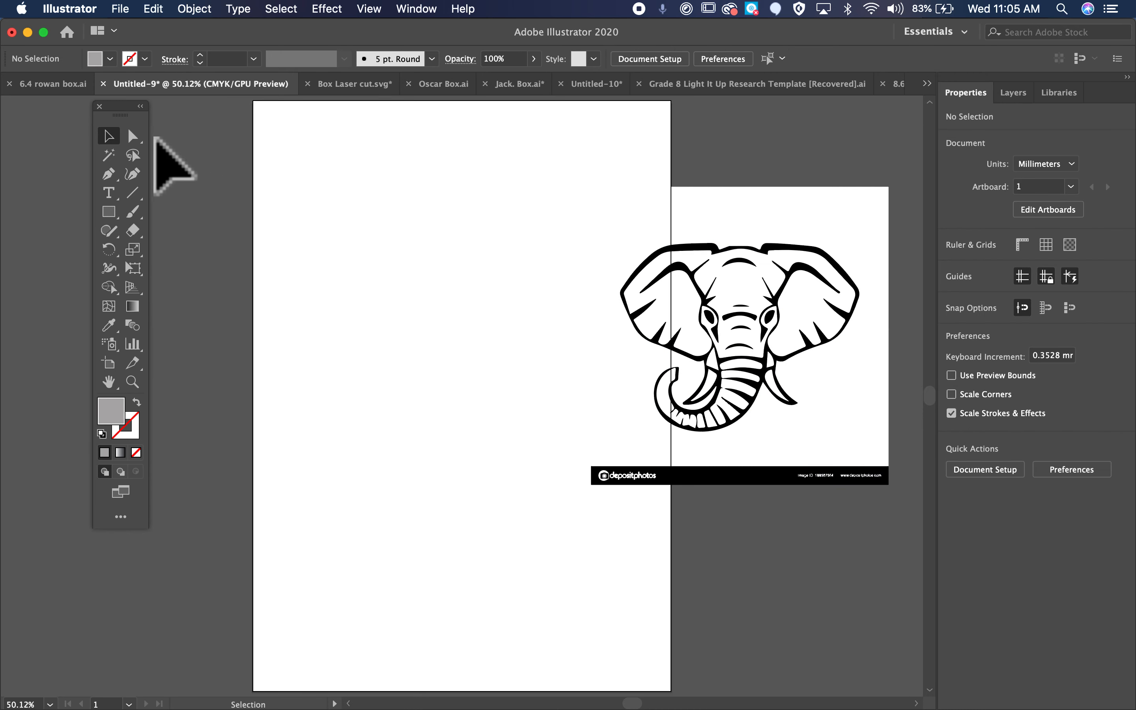
click(133, 137)
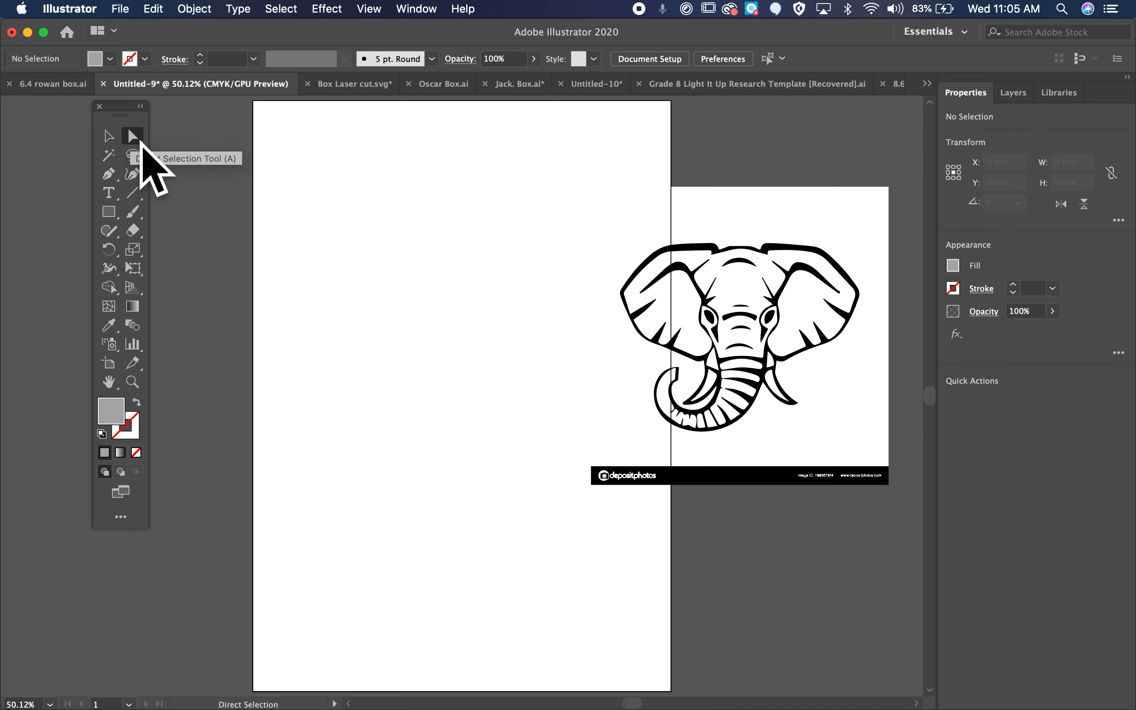
click(812, 194)
key(BackSpace)
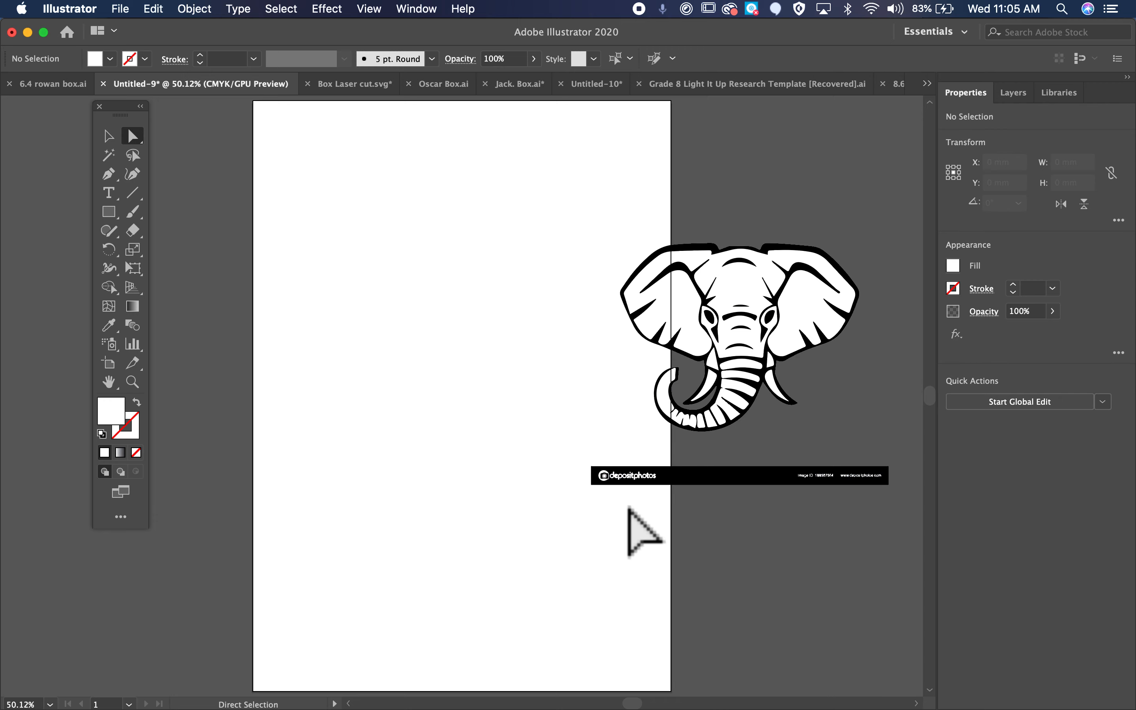
key(BackSpace)
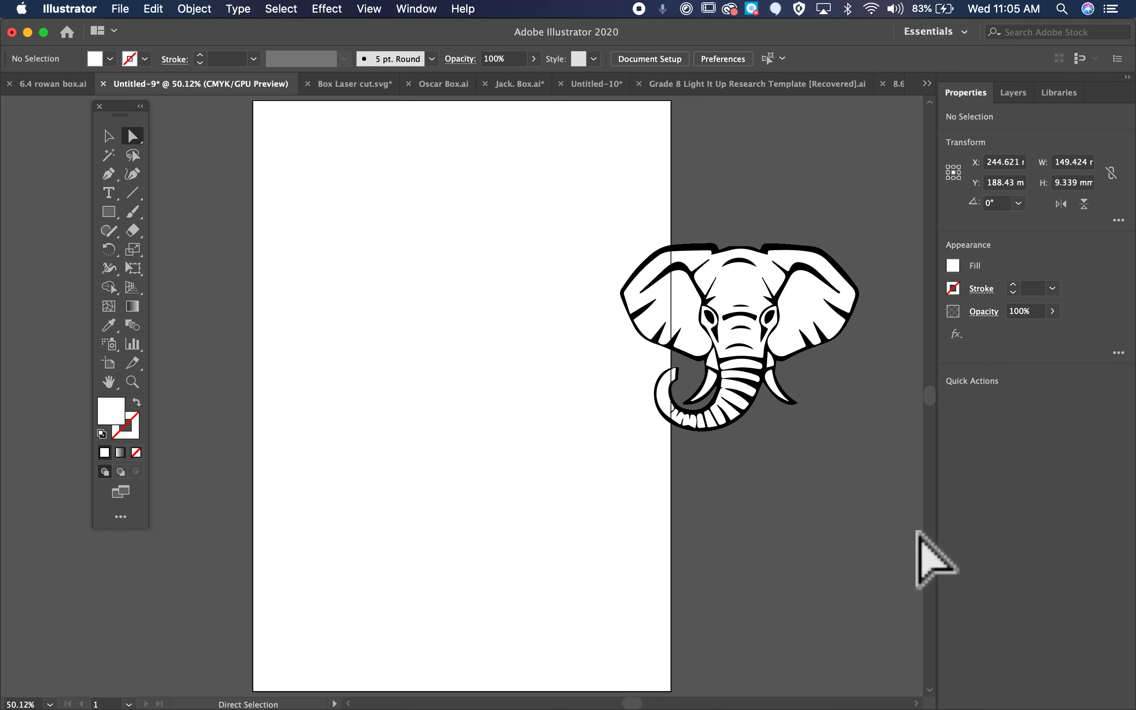
drag(763, 360, 456, 342)
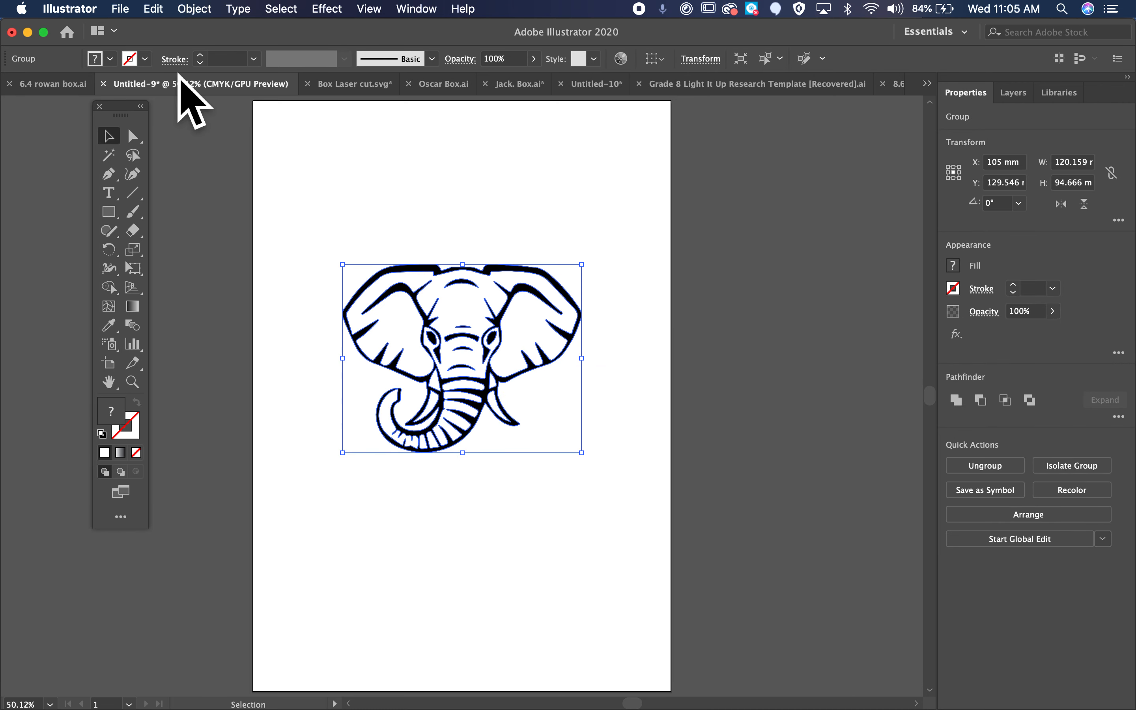
Export the elephant artwork to Downloads as the PNG elephant 4, at High (300 ppi) resolution with a transparent background
click(119, 8)
mouse_move(188, 268)
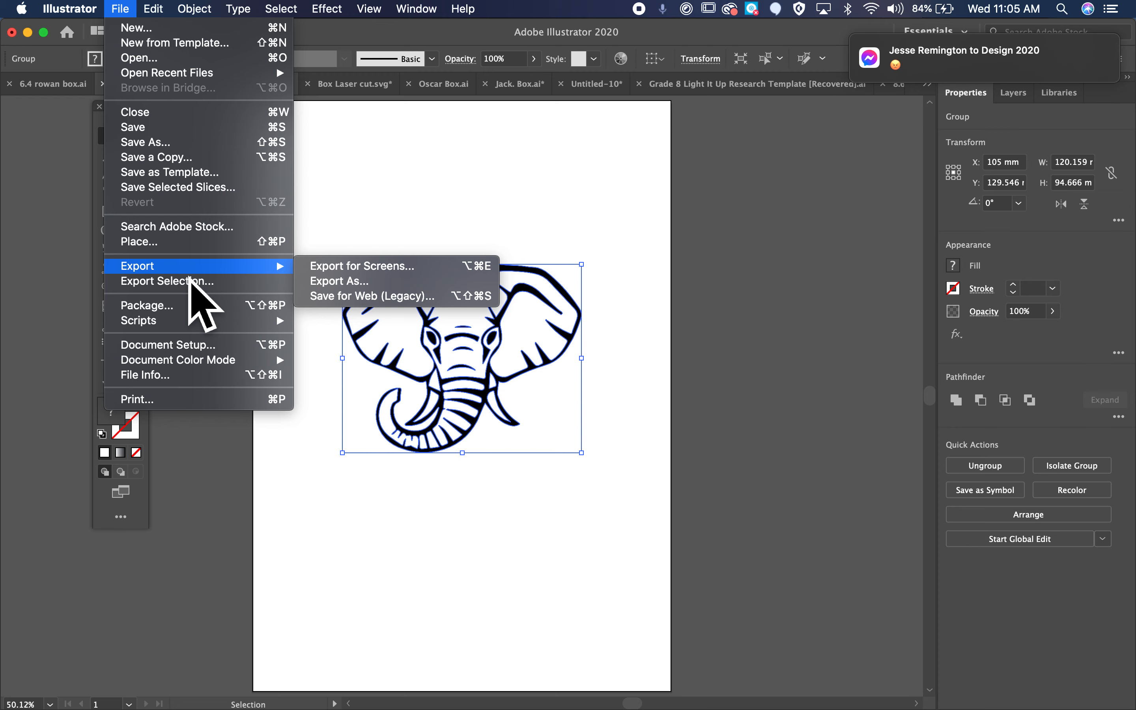
click(353, 284)
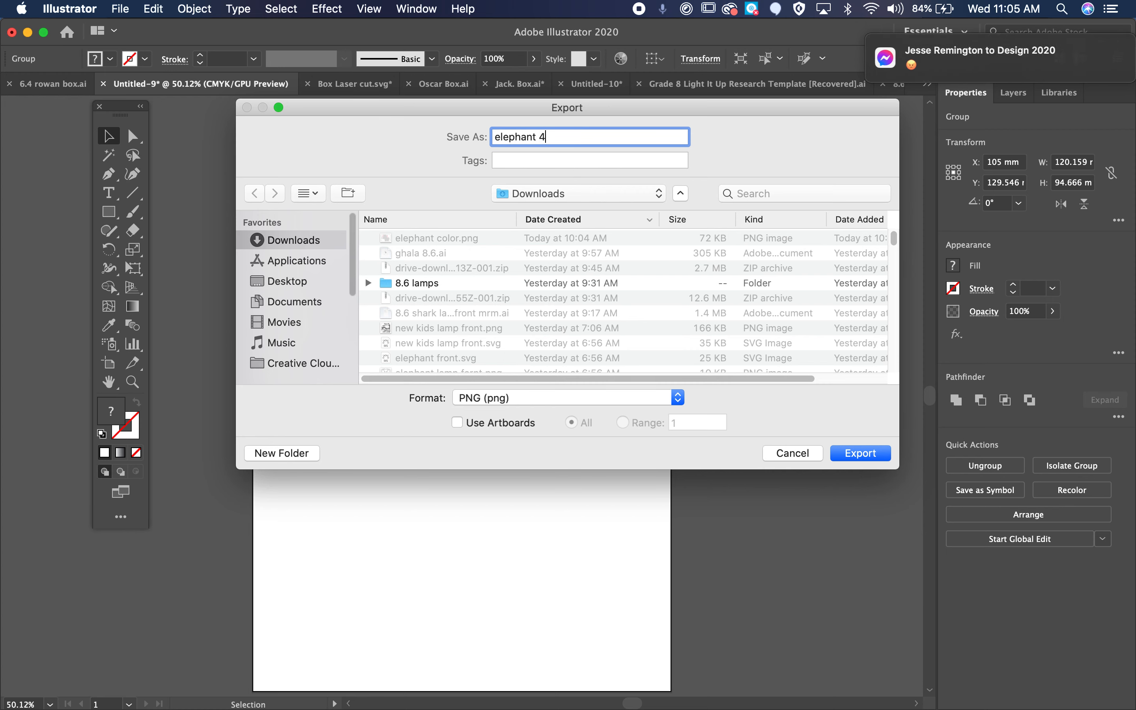
key(Return)
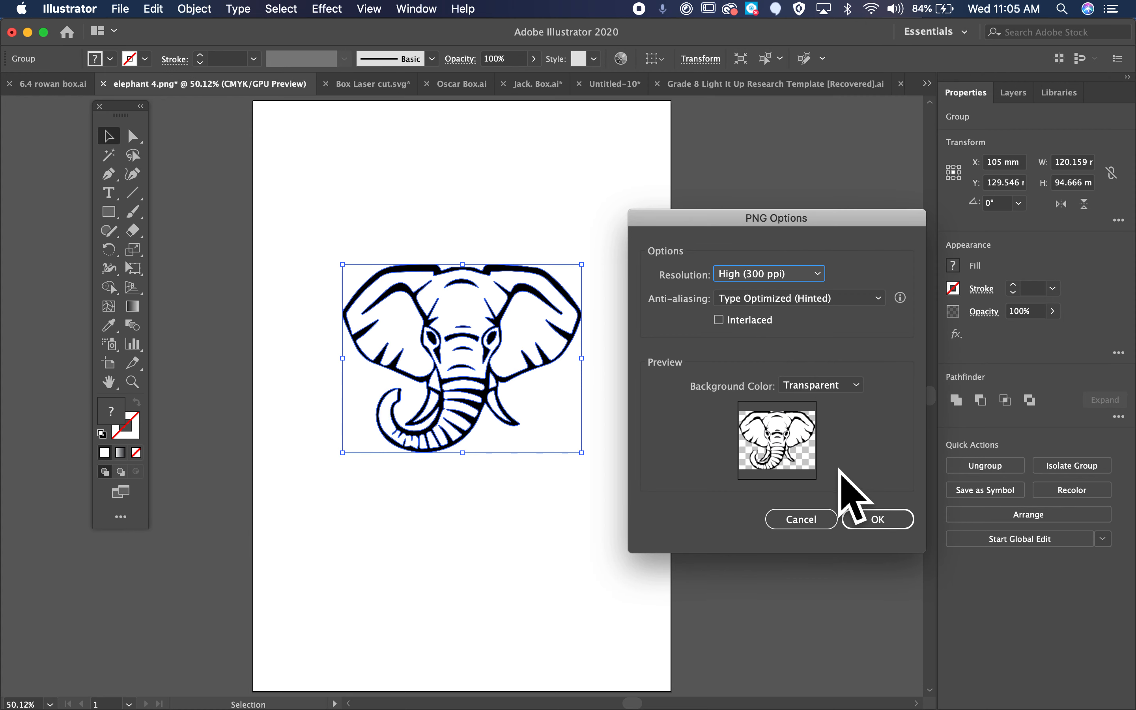
click(884, 517)
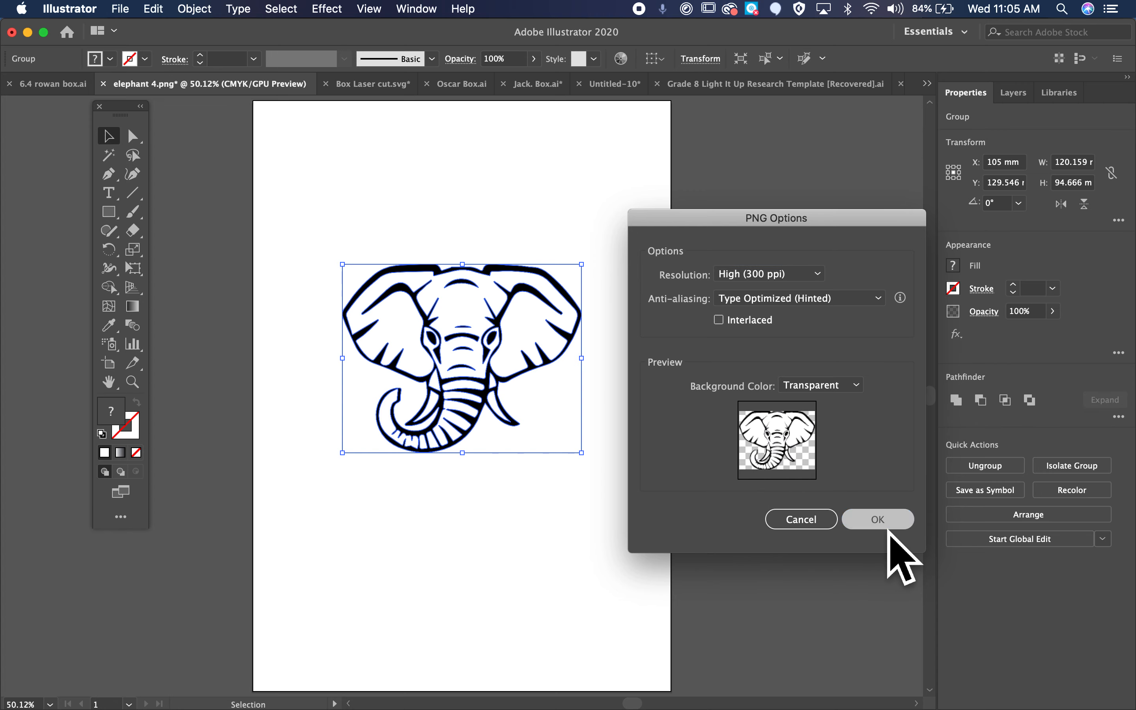
Switch to Fusion 360 and start a decal using elephant 4.png from Downloads
key(ctrl+Right)
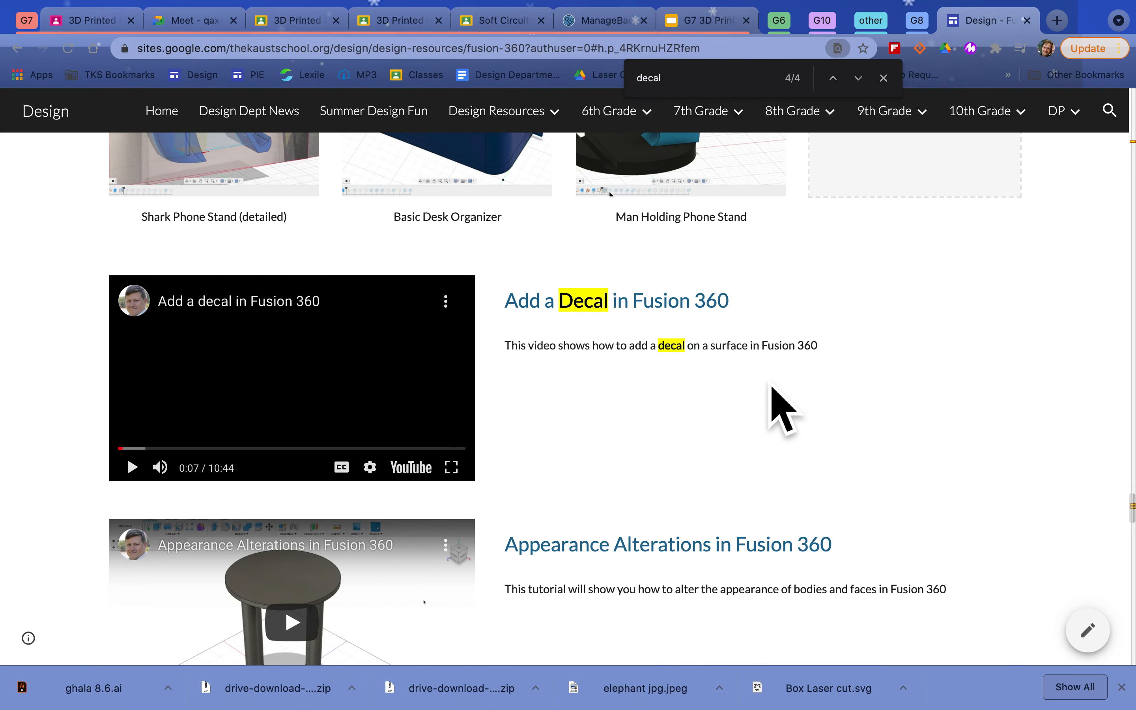
key(ctrl+Left)
key(super+Tab)
key(super+Tab)
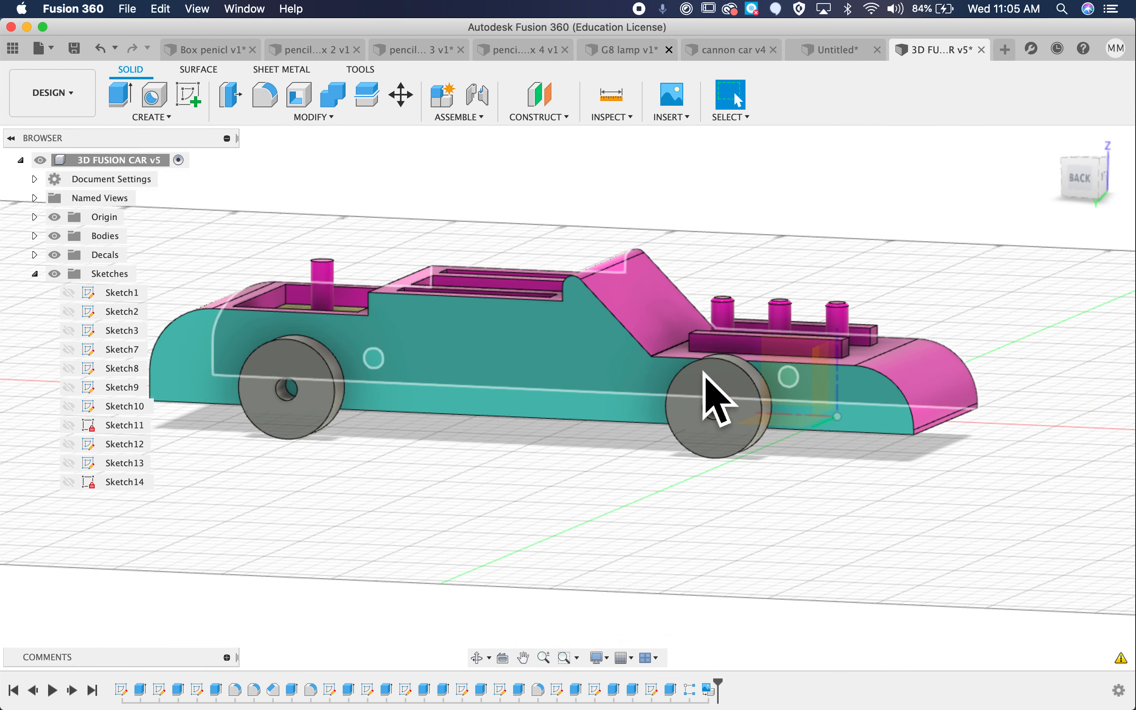
click(674, 120)
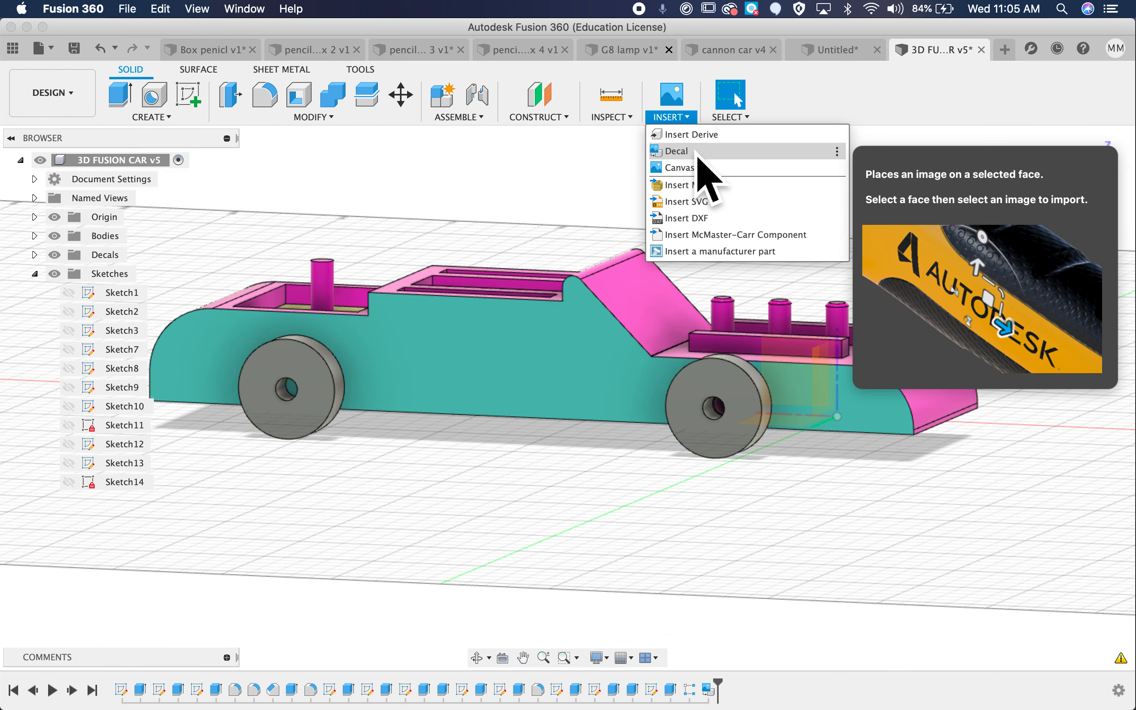
click(699, 153)
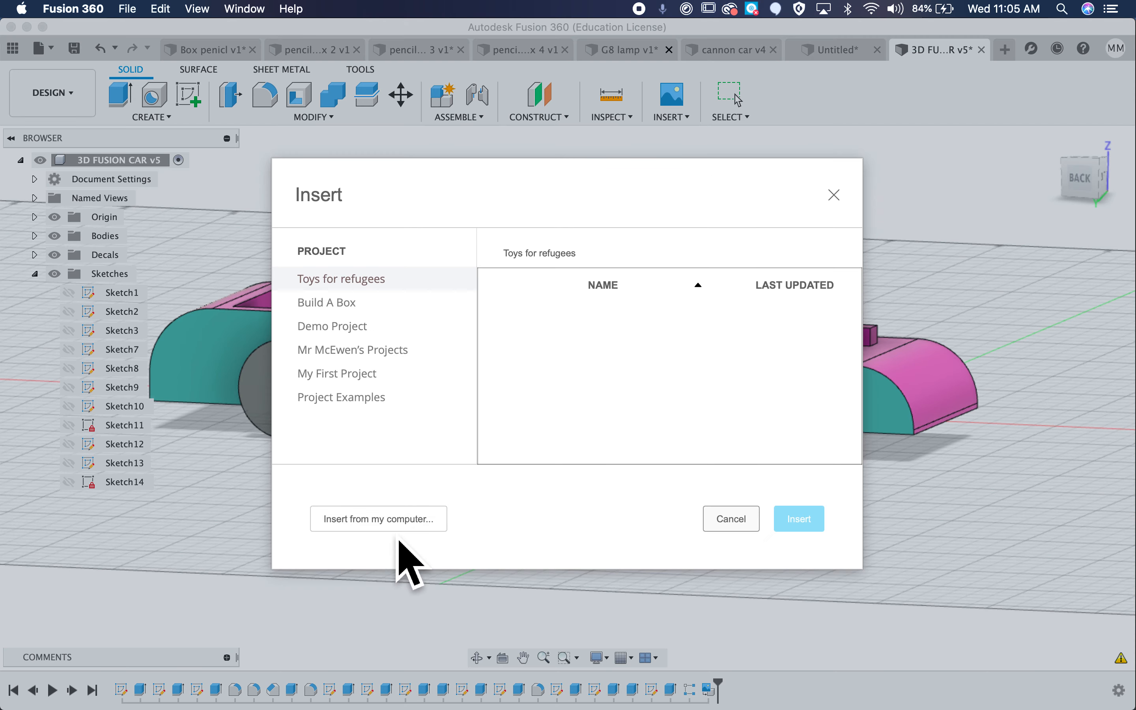
click(397, 530)
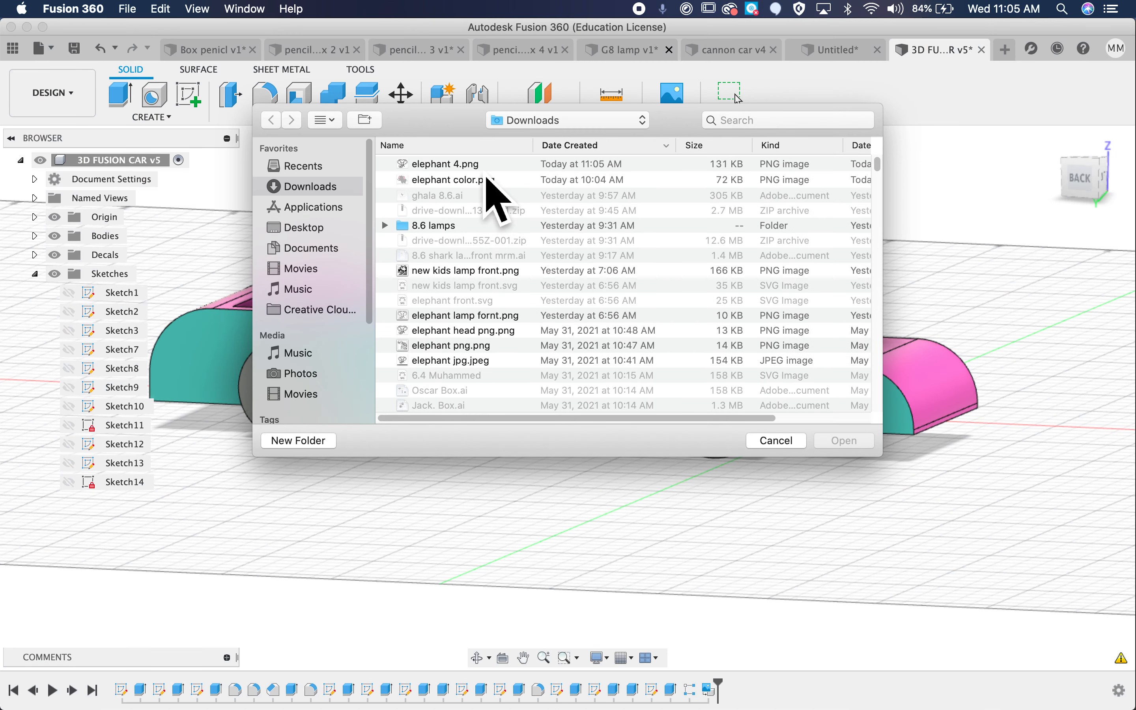
click(460, 164)
key(Return)
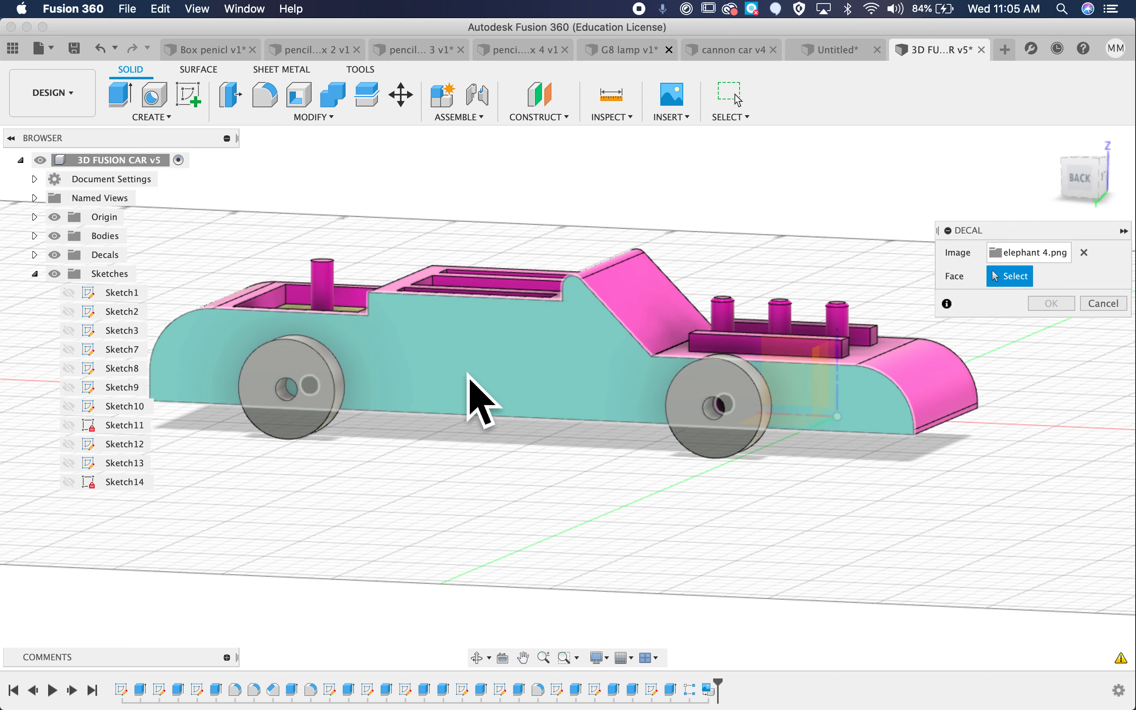
Place the elephant decal on the car's teal side, shrunk to fit between the wheels and offset about -4.156 mm in X and -1.912 mm in Y
click(503, 362)
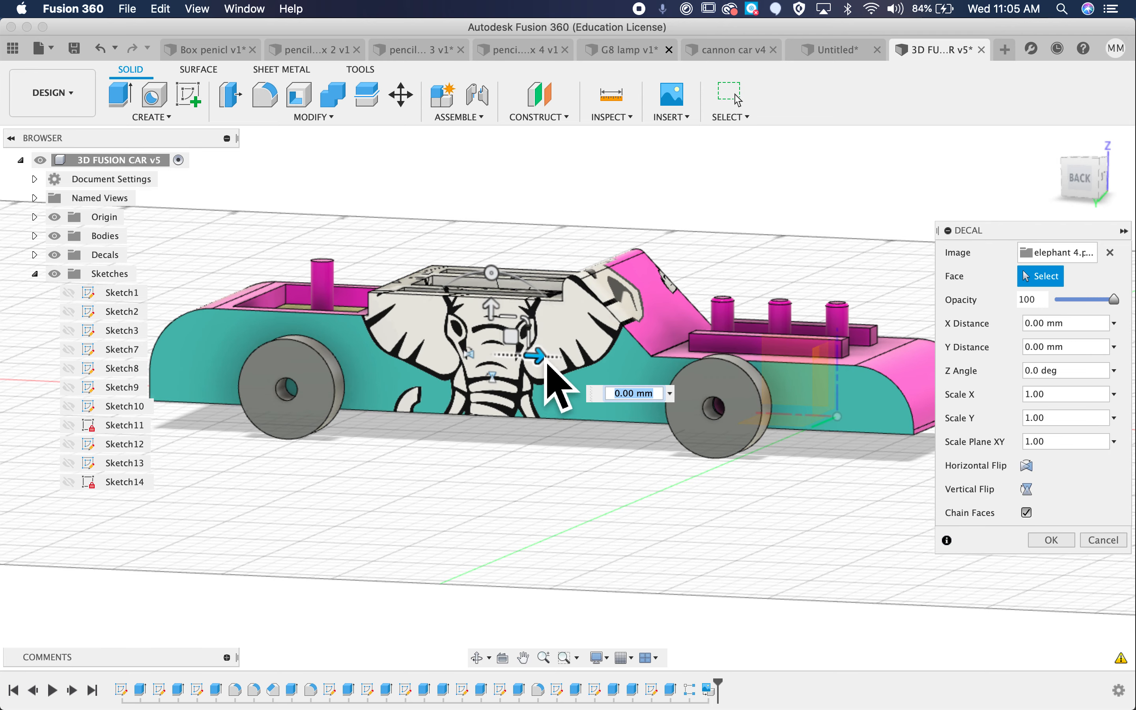
drag(542, 337, 501, 352)
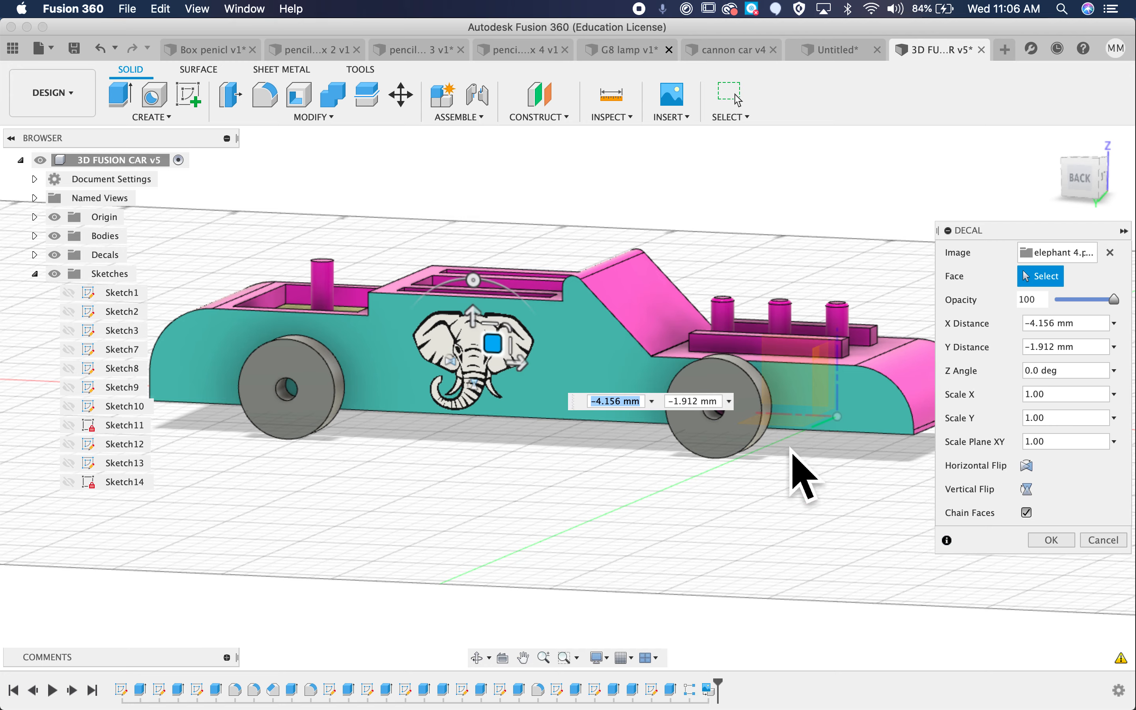
click(1057, 541)
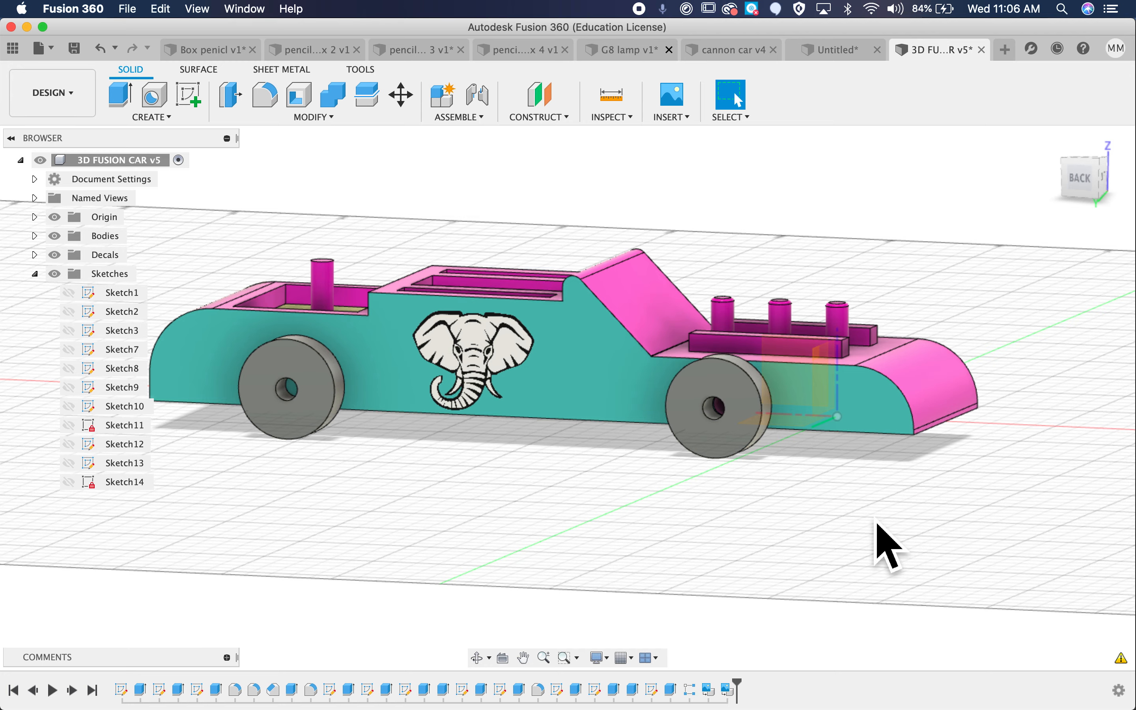
Start another decal using the image flower.png from Downloads
shift+scroll(877, 522, right, 10)
shift+scroll(876, 522, left, 10)
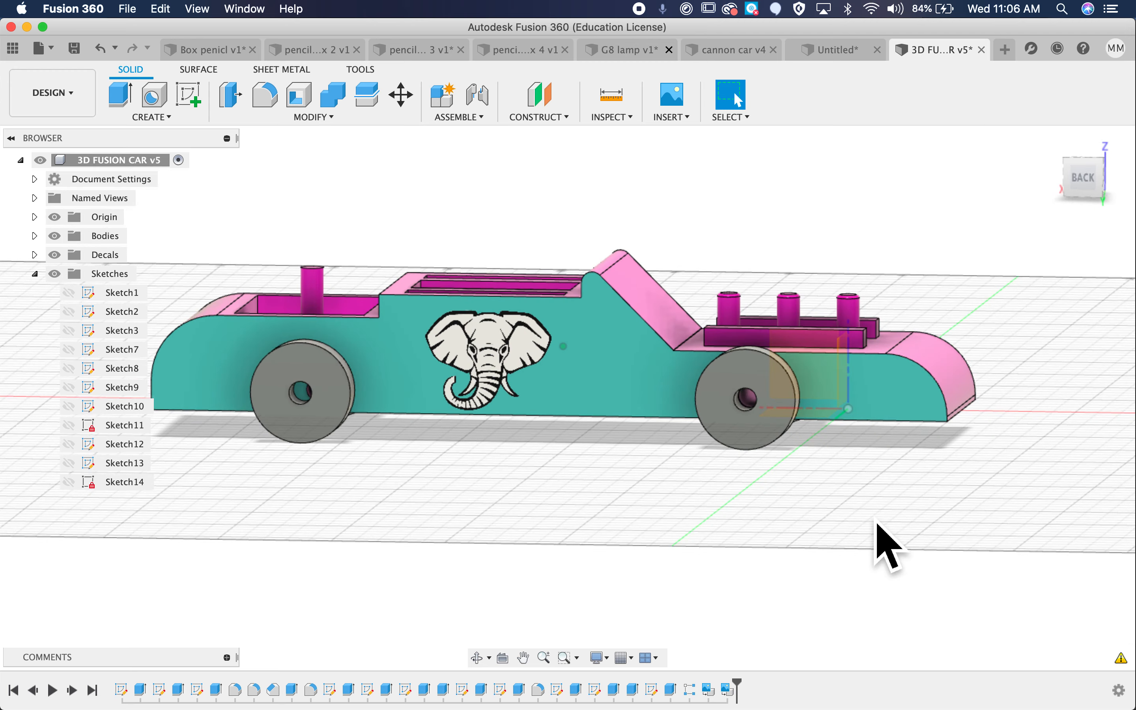
shift+scroll(876, 522, up, 3)
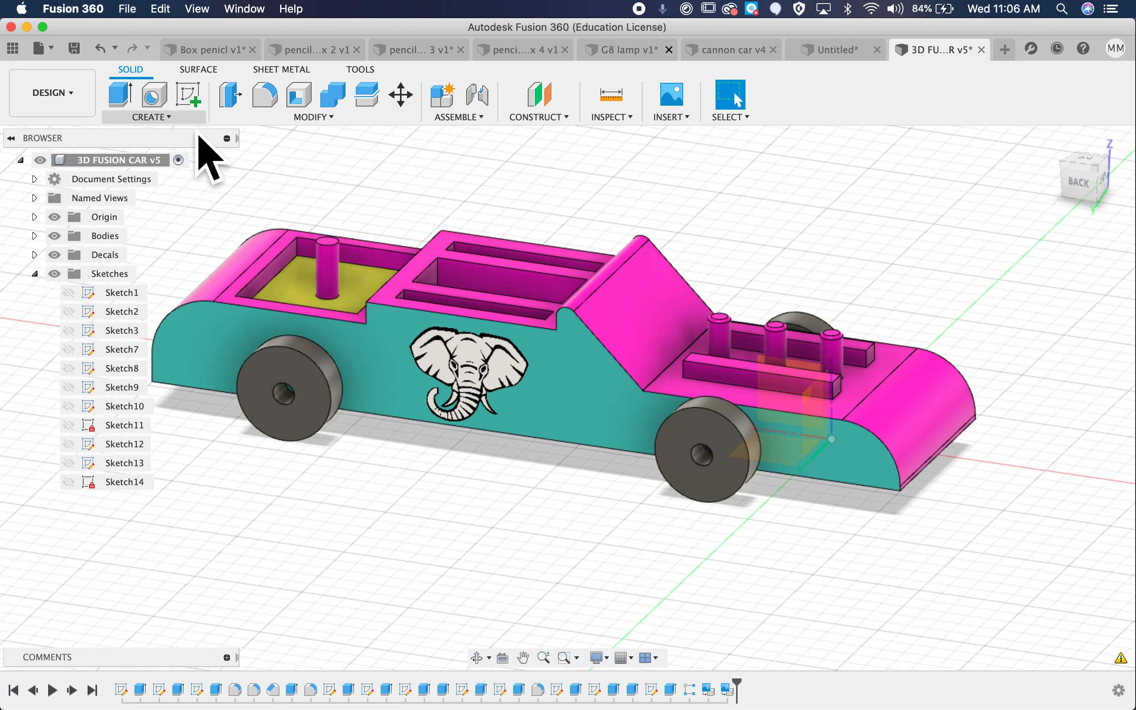
click(667, 117)
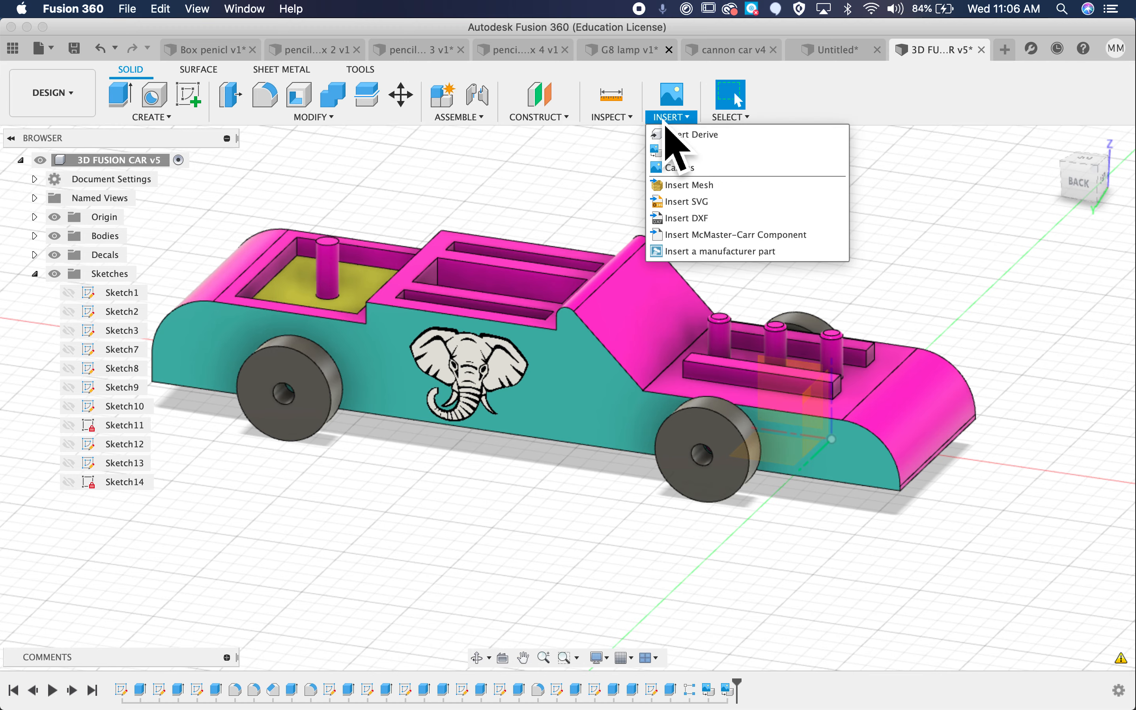
click(681, 151)
click(383, 519)
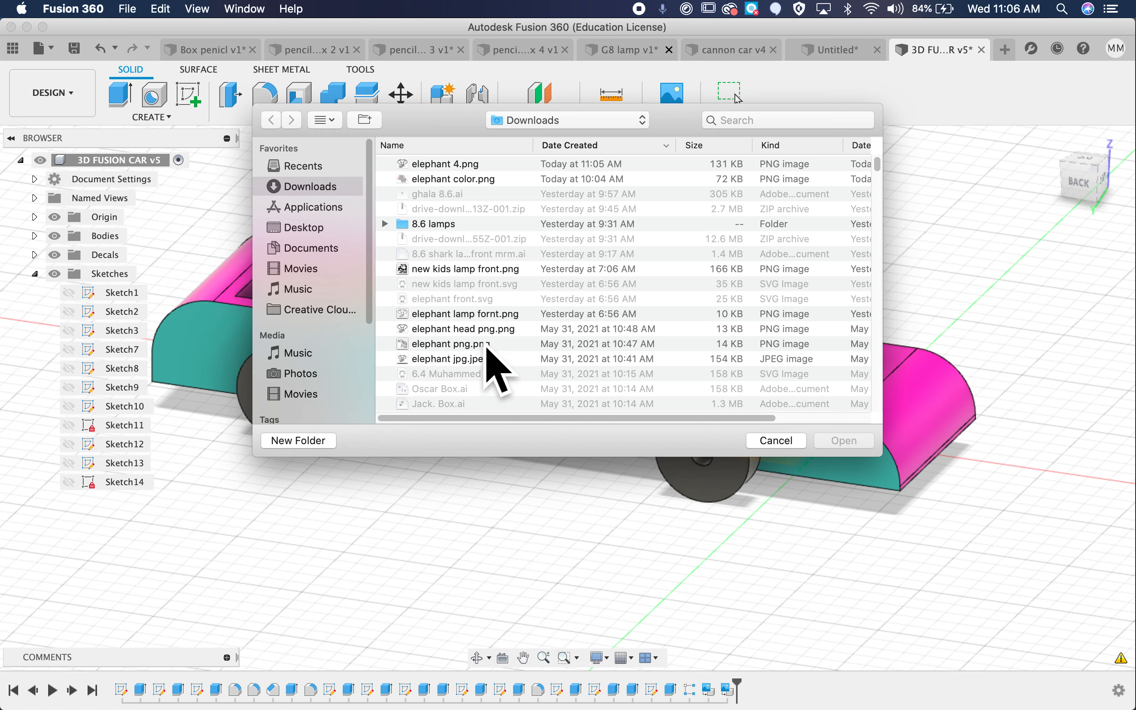
scroll(482, 307, down, 4)
double_click(480, 287)
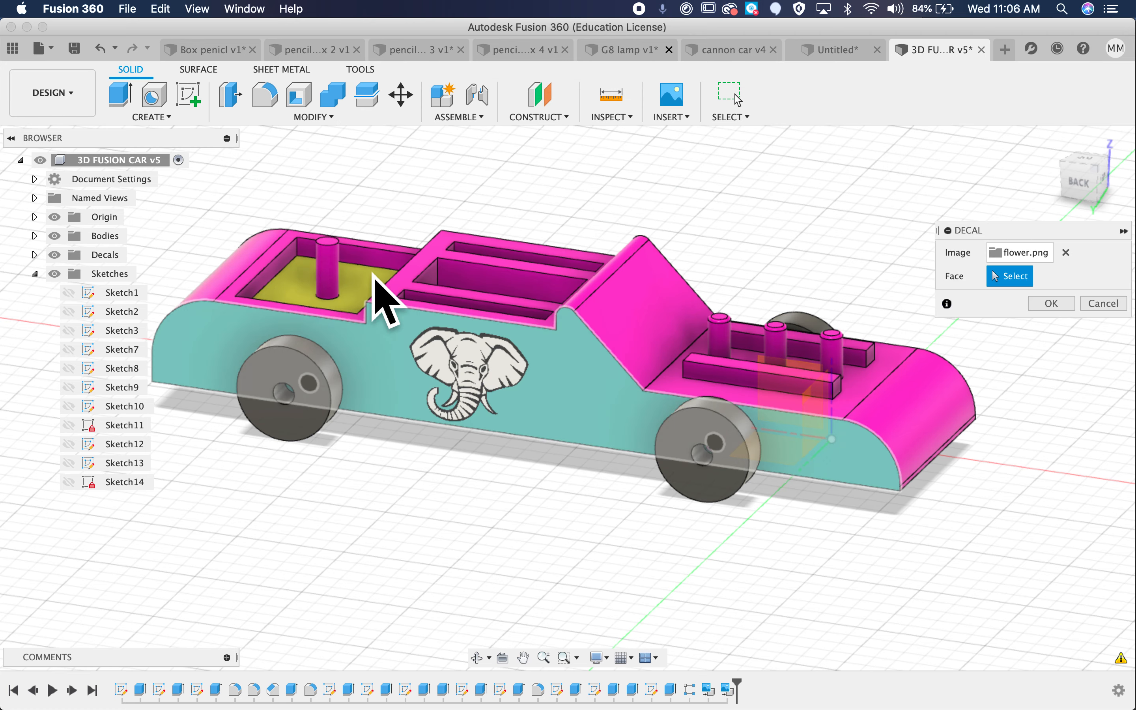
Place the flower decal on the car's sloped windshield face, enlarged and offset about 3.389 mm in X and 3.075 mm in Y
shift+scroll(690, 388, up, 10)
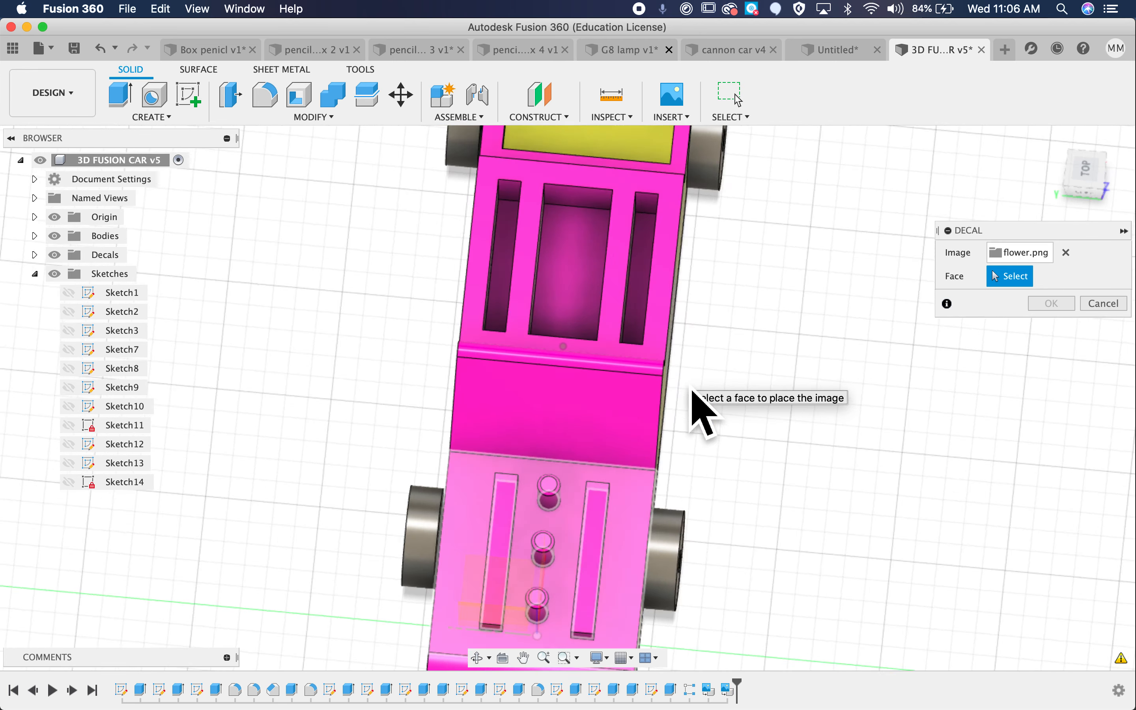
click(570, 431)
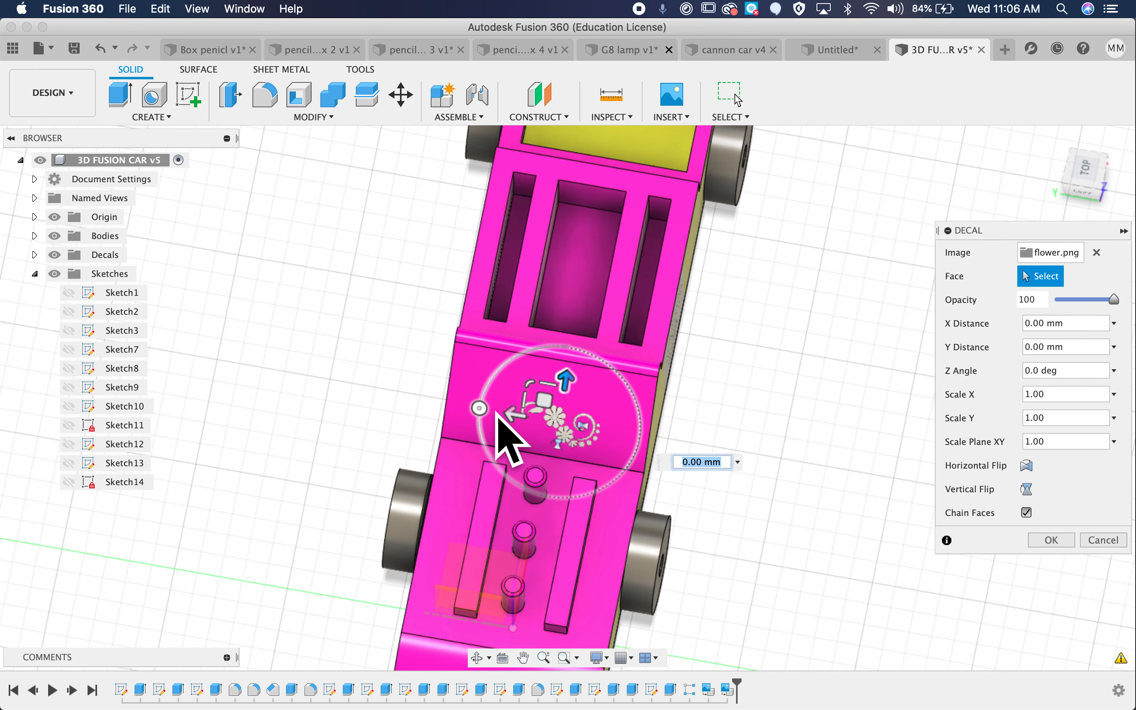
mouse_move(543, 396)
mouse_down()
mouse_move(519, 385)
mouse_move(554, 419)
mouse_move(538, 396)
mouse_up()
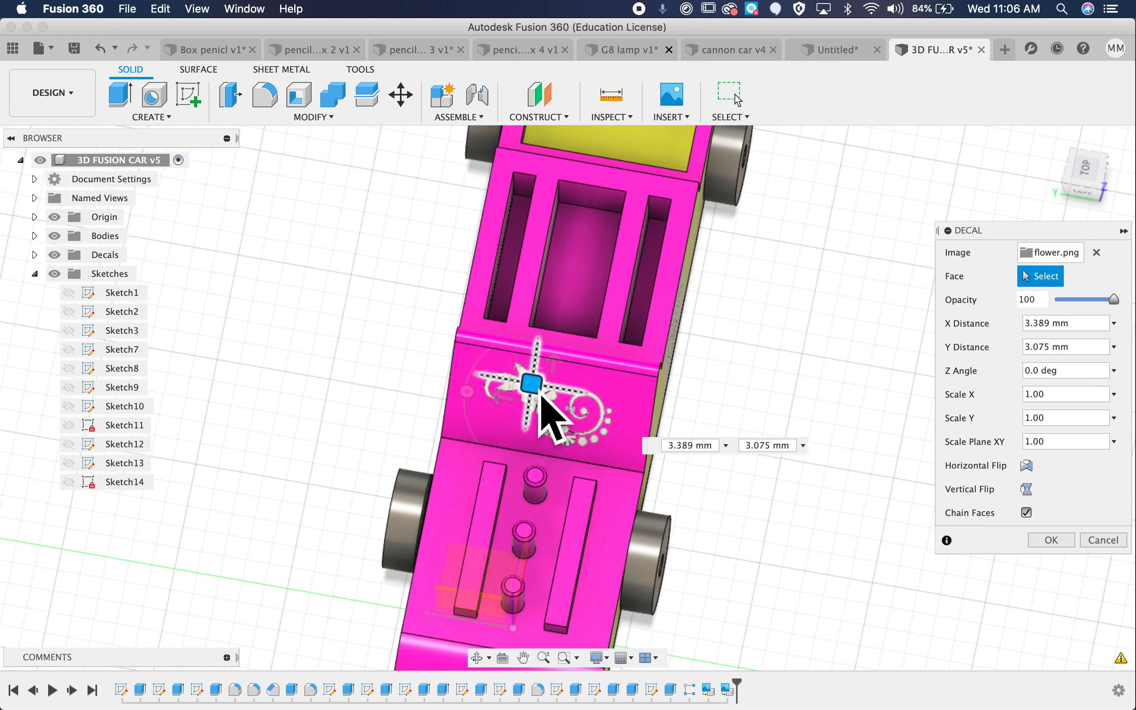
click(1060, 543)
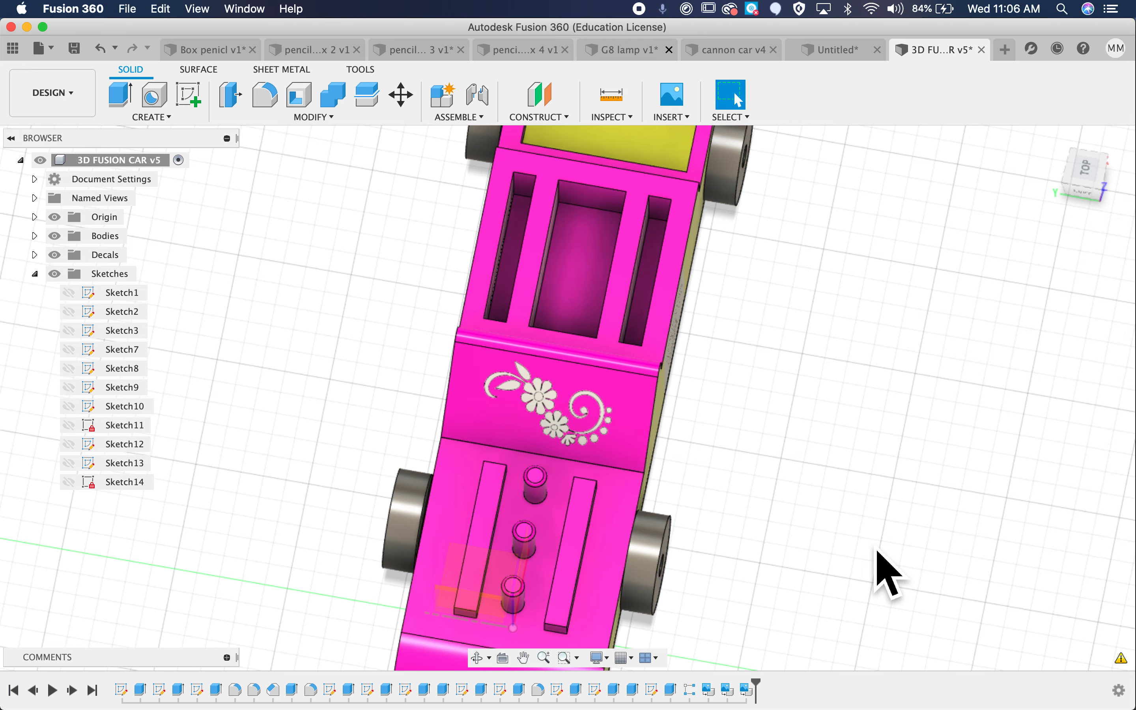
shift+scroll(877, 550, down, 10)
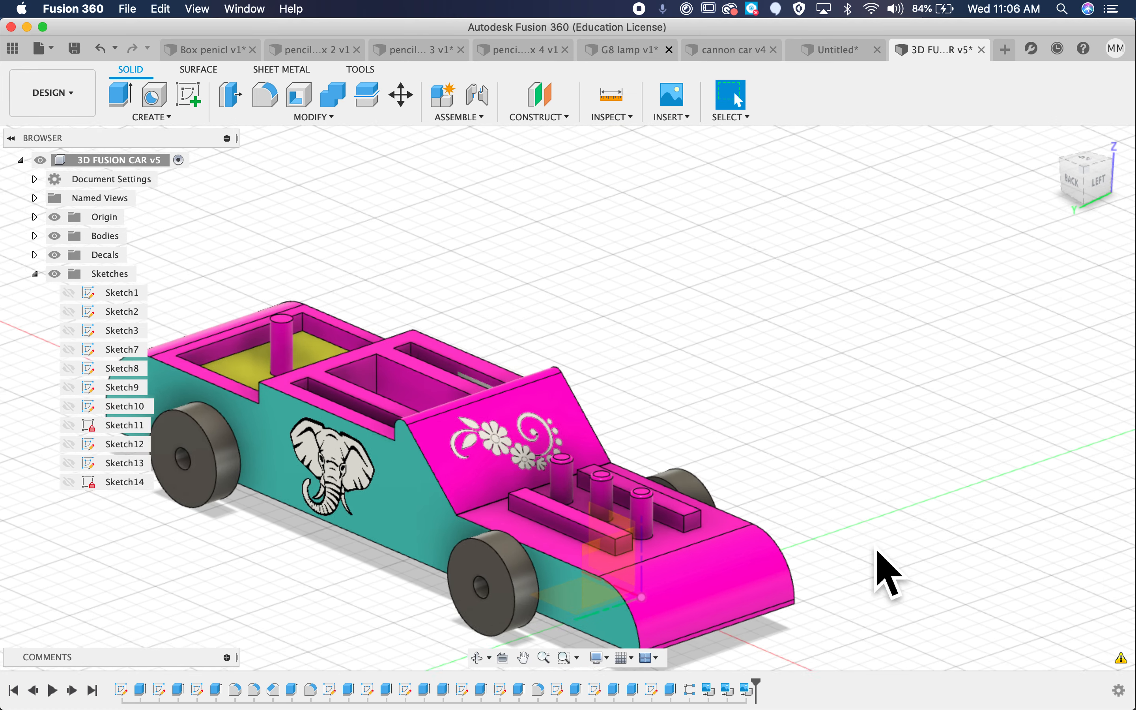